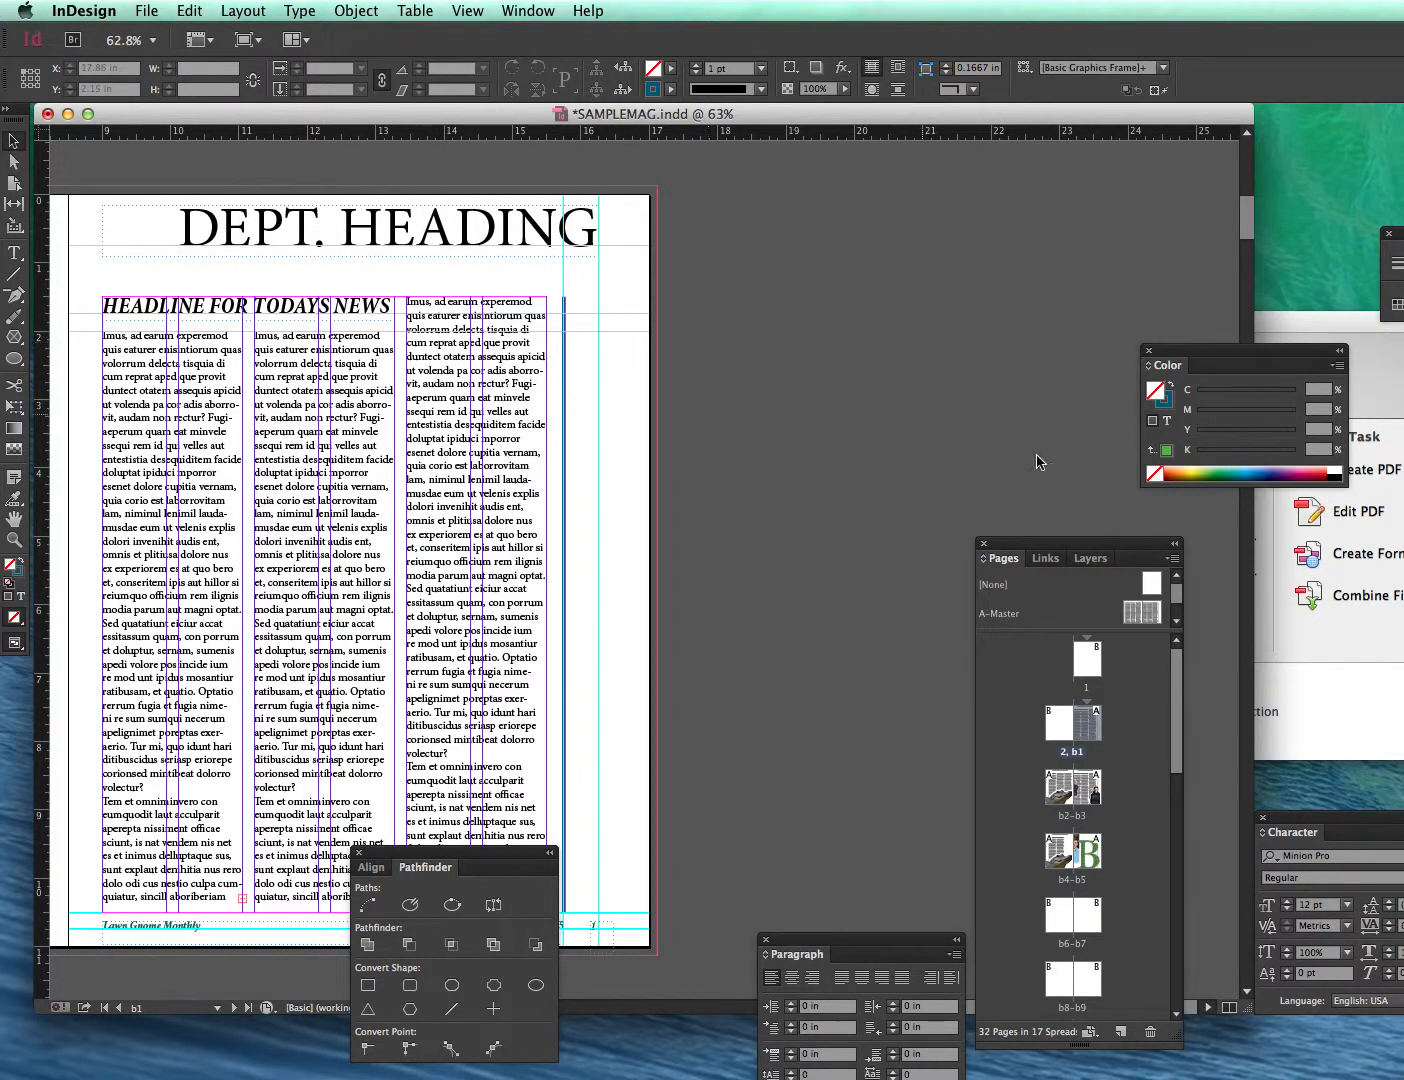
# - Draw a rectangle graphics frame about 6.8 in by 4.5 in across the three text columns
pyautogui.moveTo(1176, 670); pyautogui.dragTo(1217, 645)
pyautogui.click(14, 340)
pyautogui.click(73, 334)
pyautogui.moveTo(81, 408); pyautogui.dragTo(546, 719)
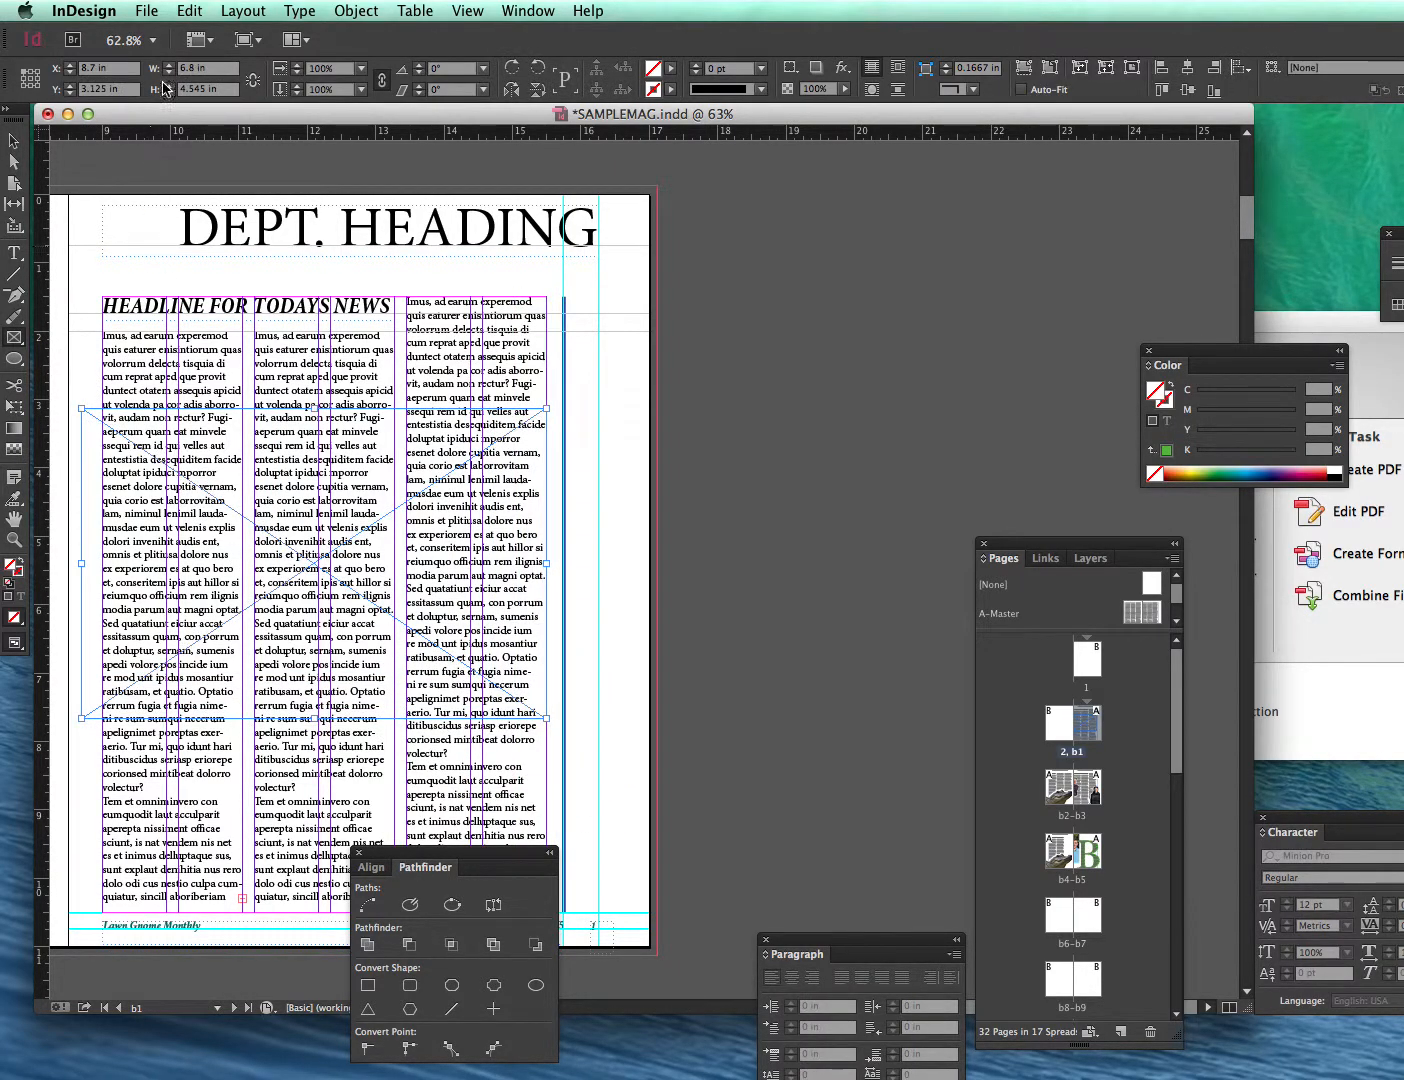
# - Place IMG_1488.jpg from the hsu art website folder into the selected frame
pyautogui.click(152, 9)
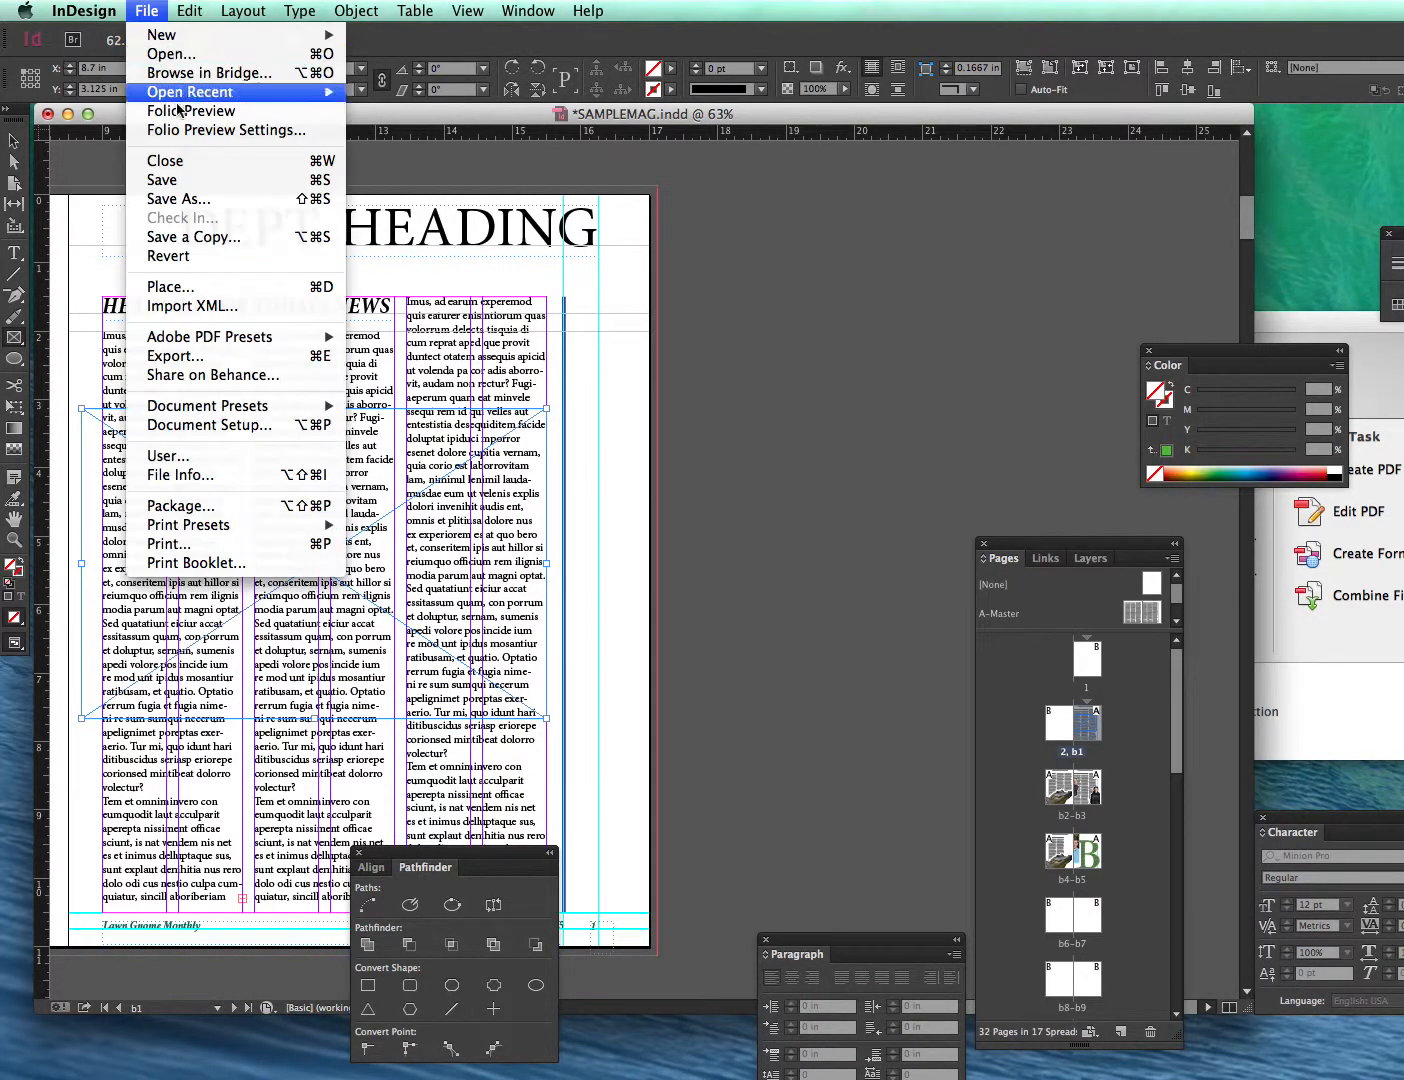
pyautogui.click(182, 283)
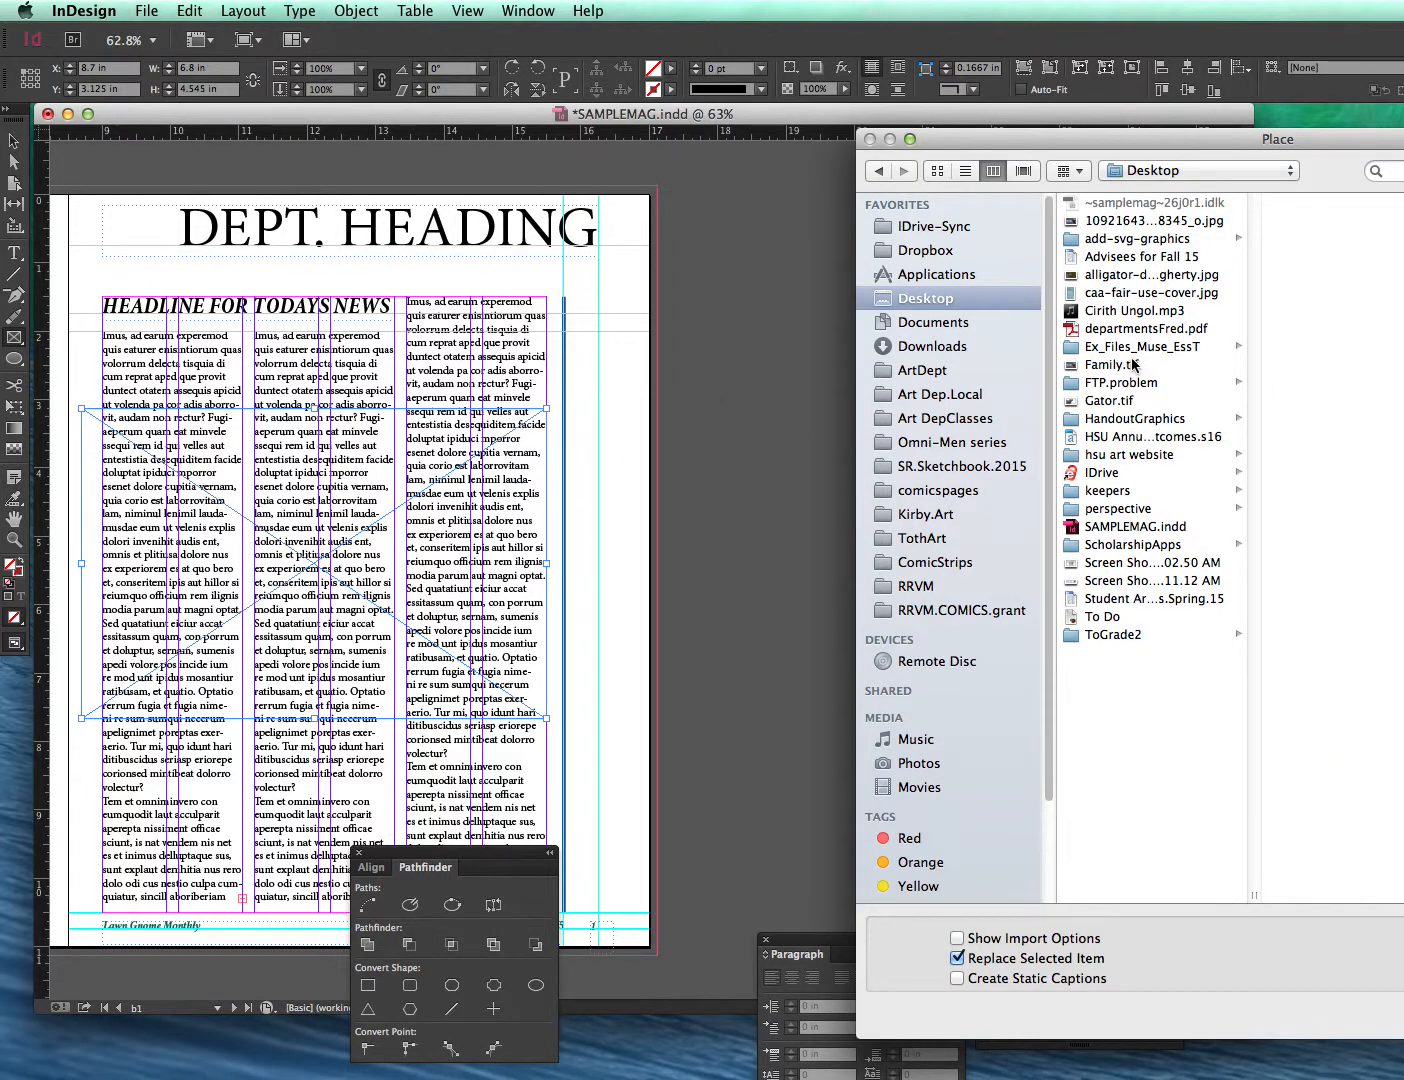
pyautogui.click(1120, 459)
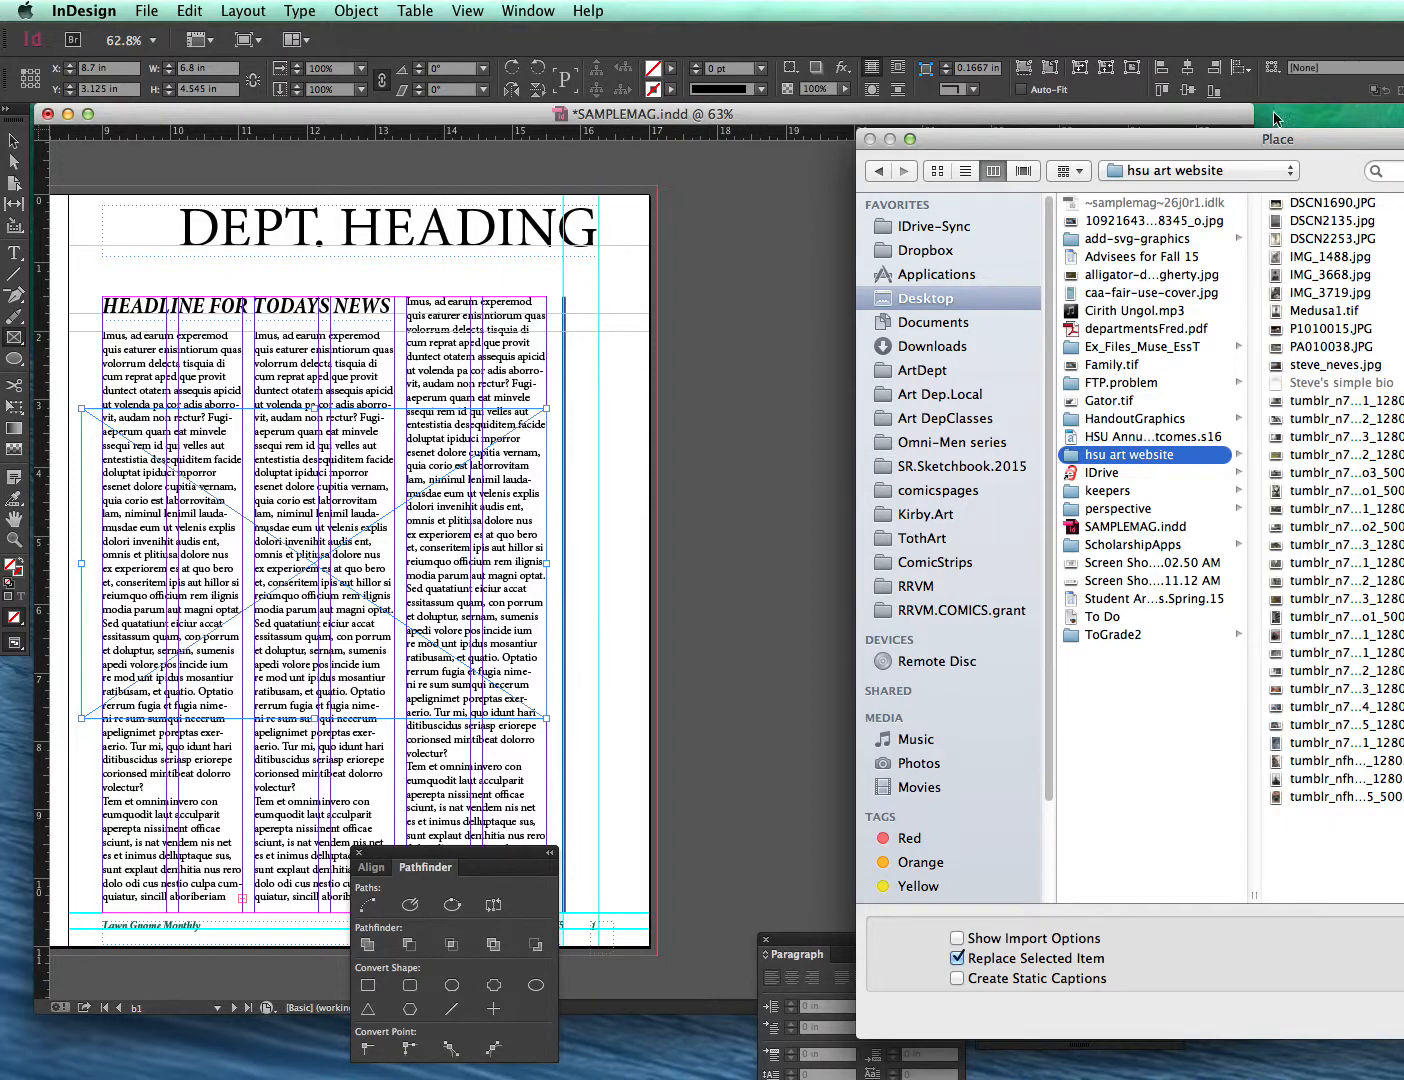
pyautogui.moveTo(1294, 139); pyautogui.dragTo(1090, 161)
pyautogui.click(1141, 280)
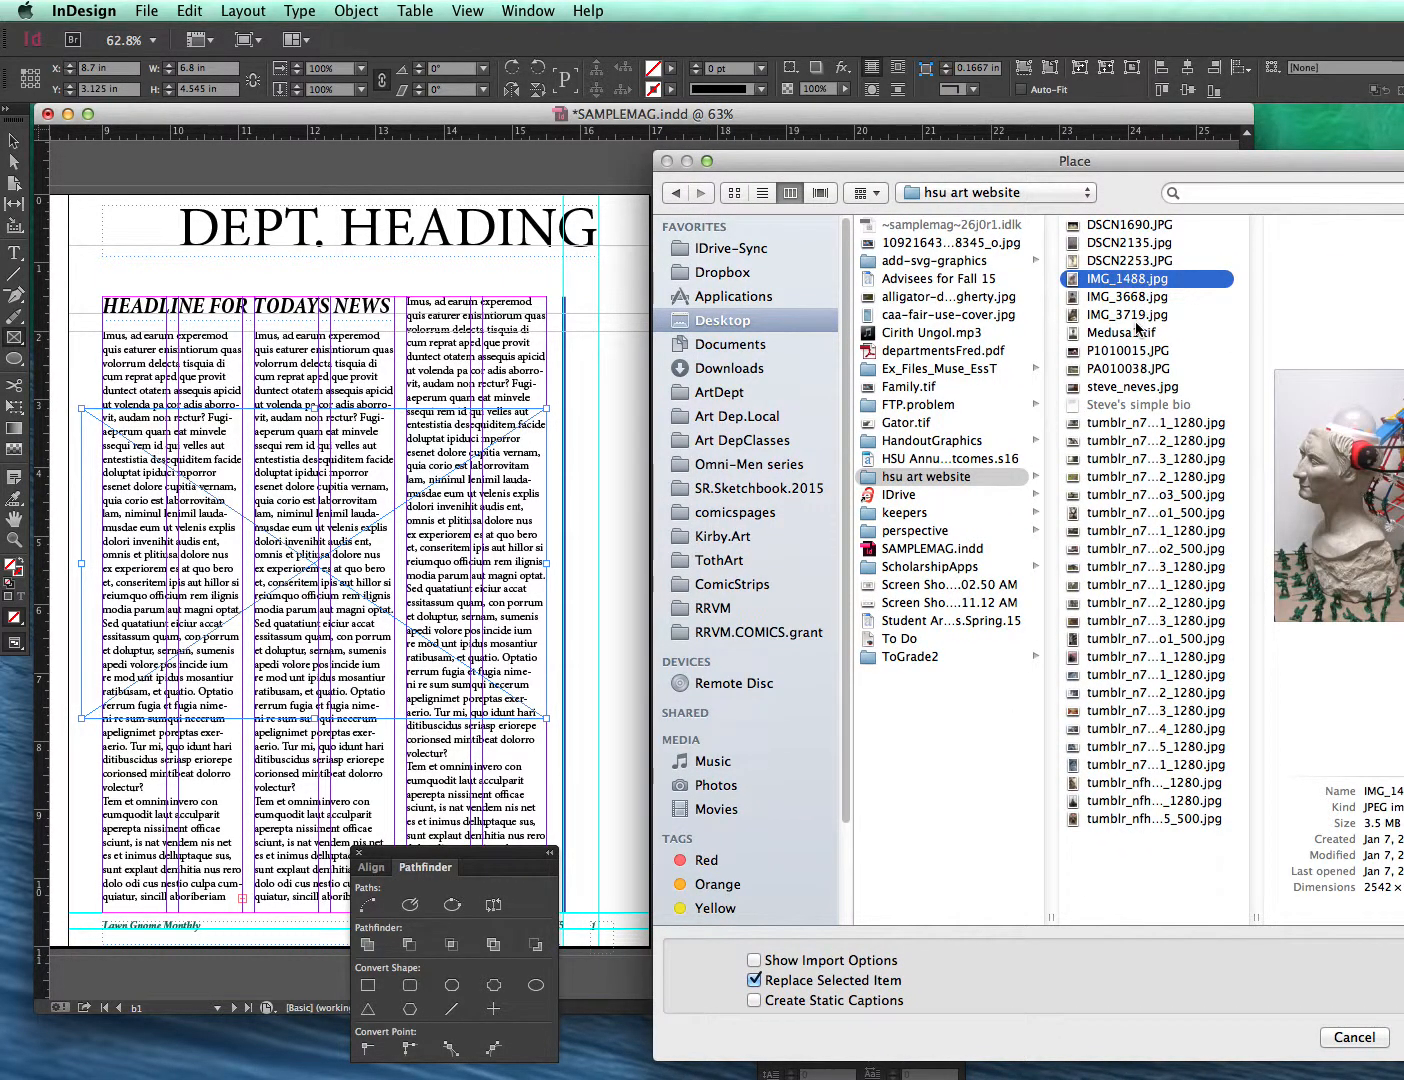
pyautogui.press('Return')
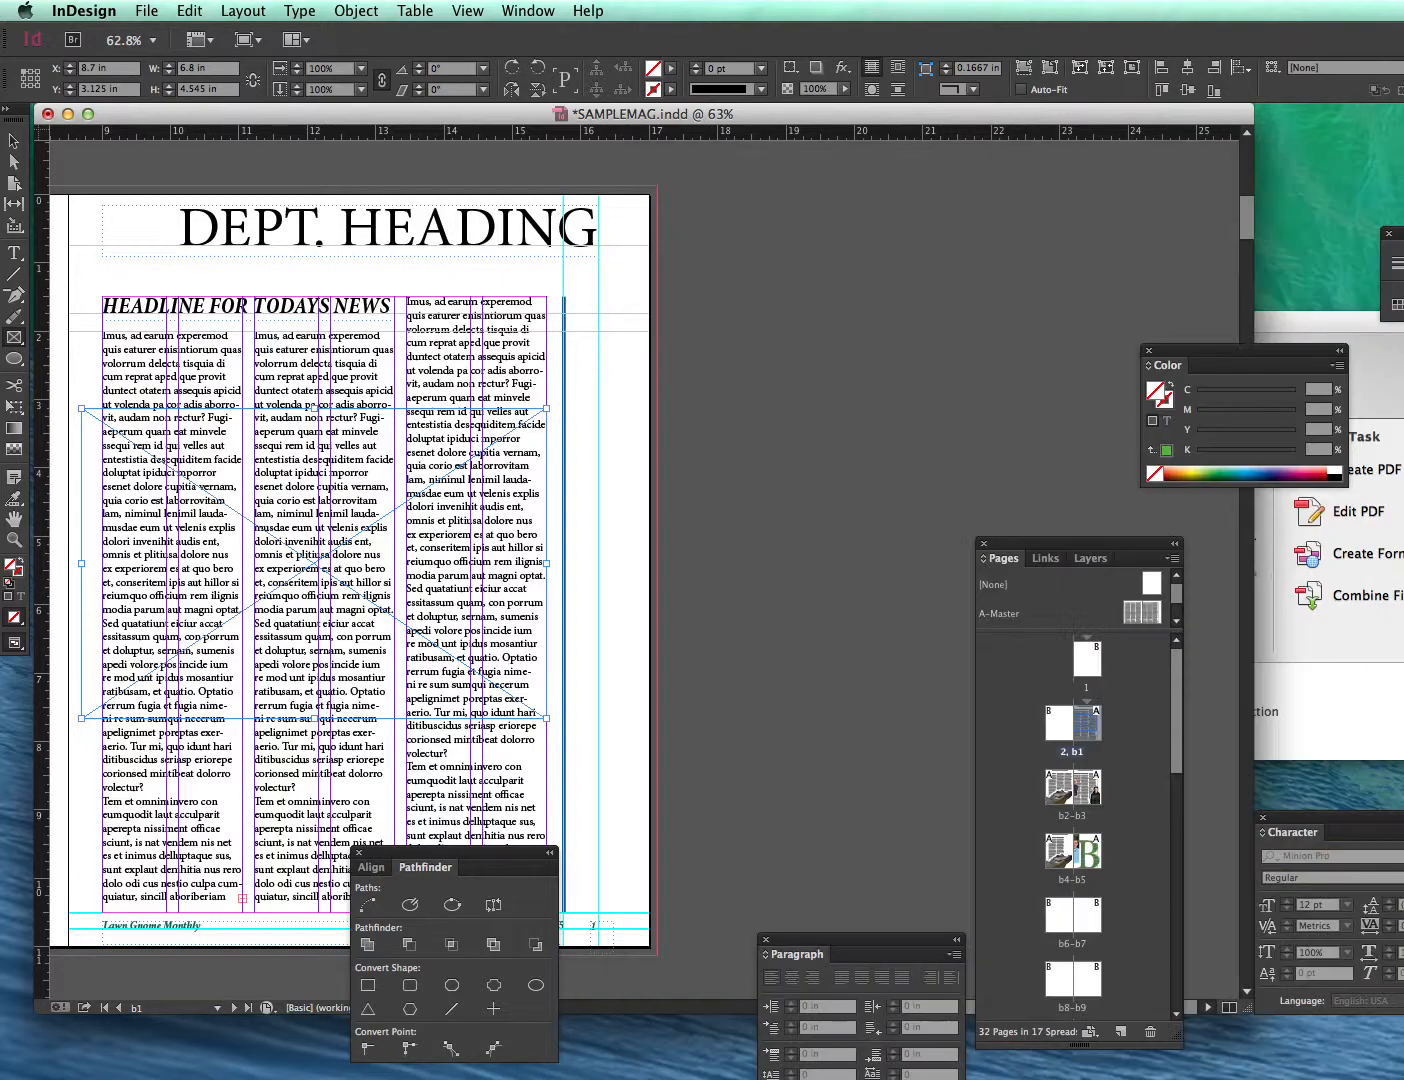
# - Reposition the photo inside the frame so the statue's face shows
pyautogui.moveTo(363, 552); pyautogui.dragTo(376, 584)
pyautogui.click(14, 142)
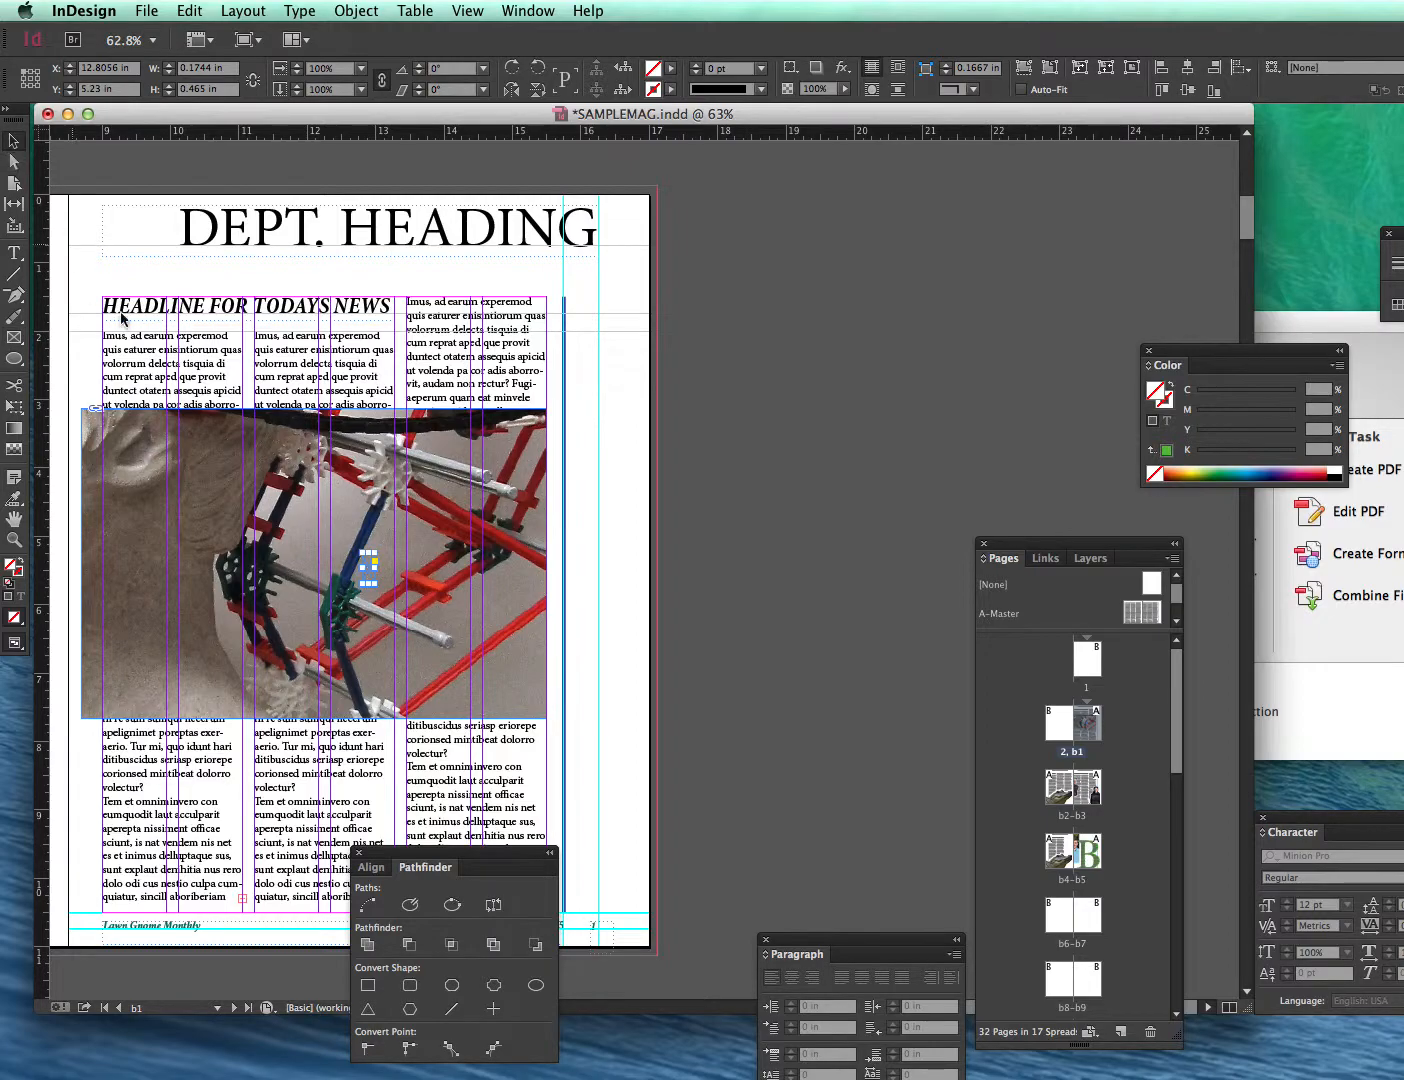
pyautogui.click(335, 594)
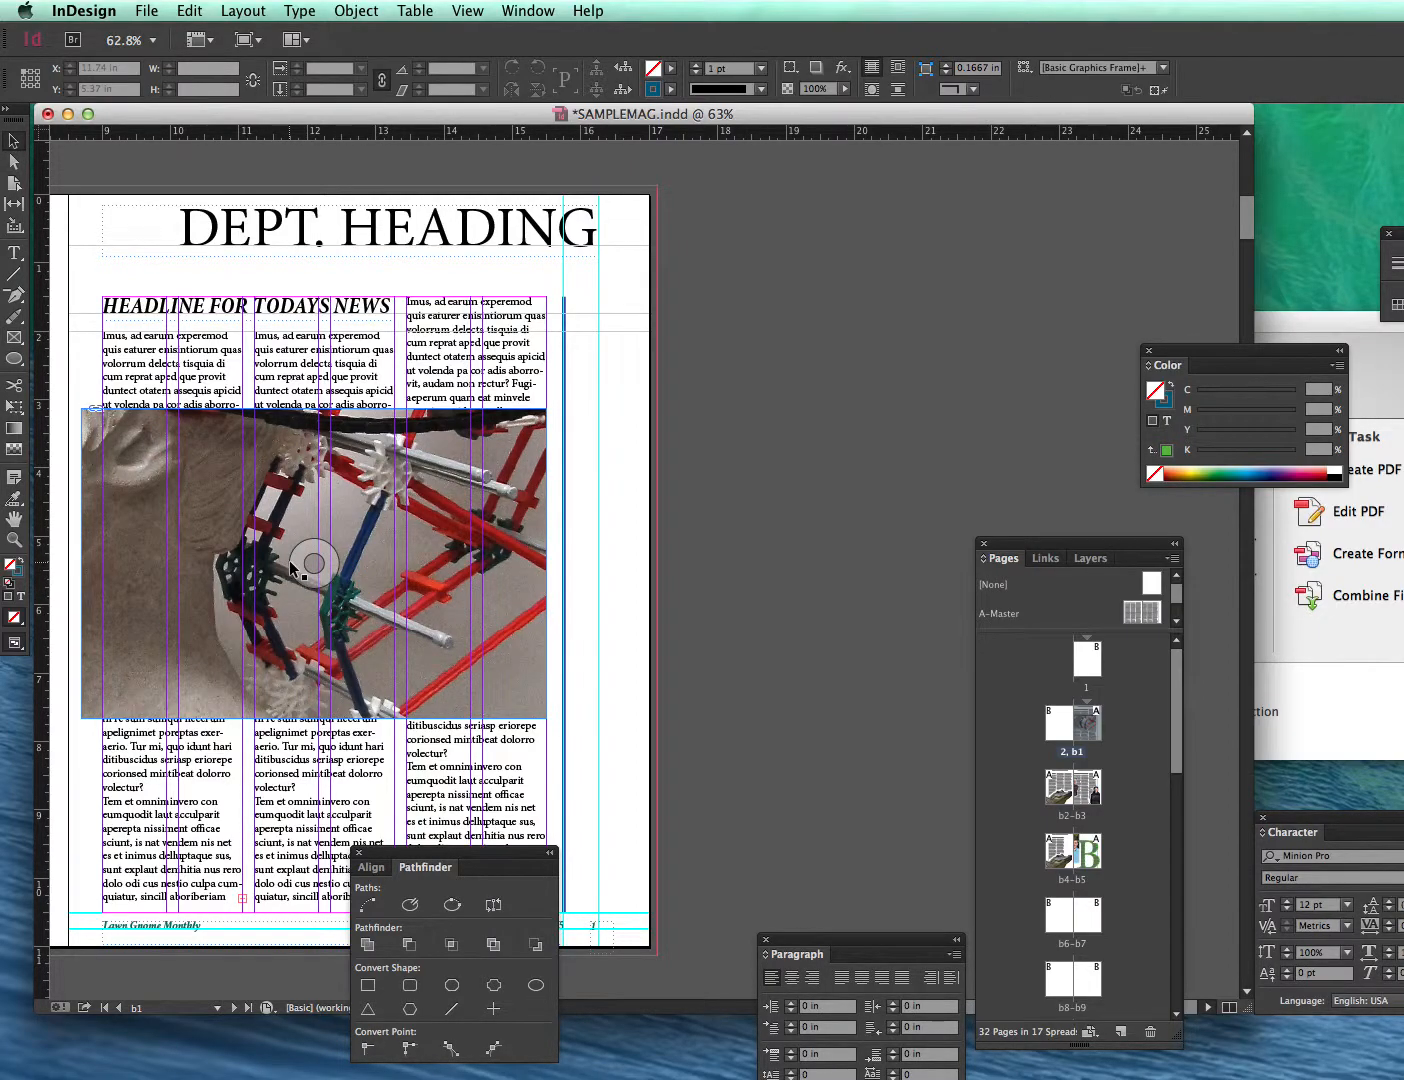
pyautogui.moveTo(309, 567); pyautogui.dragTo(321, 673)
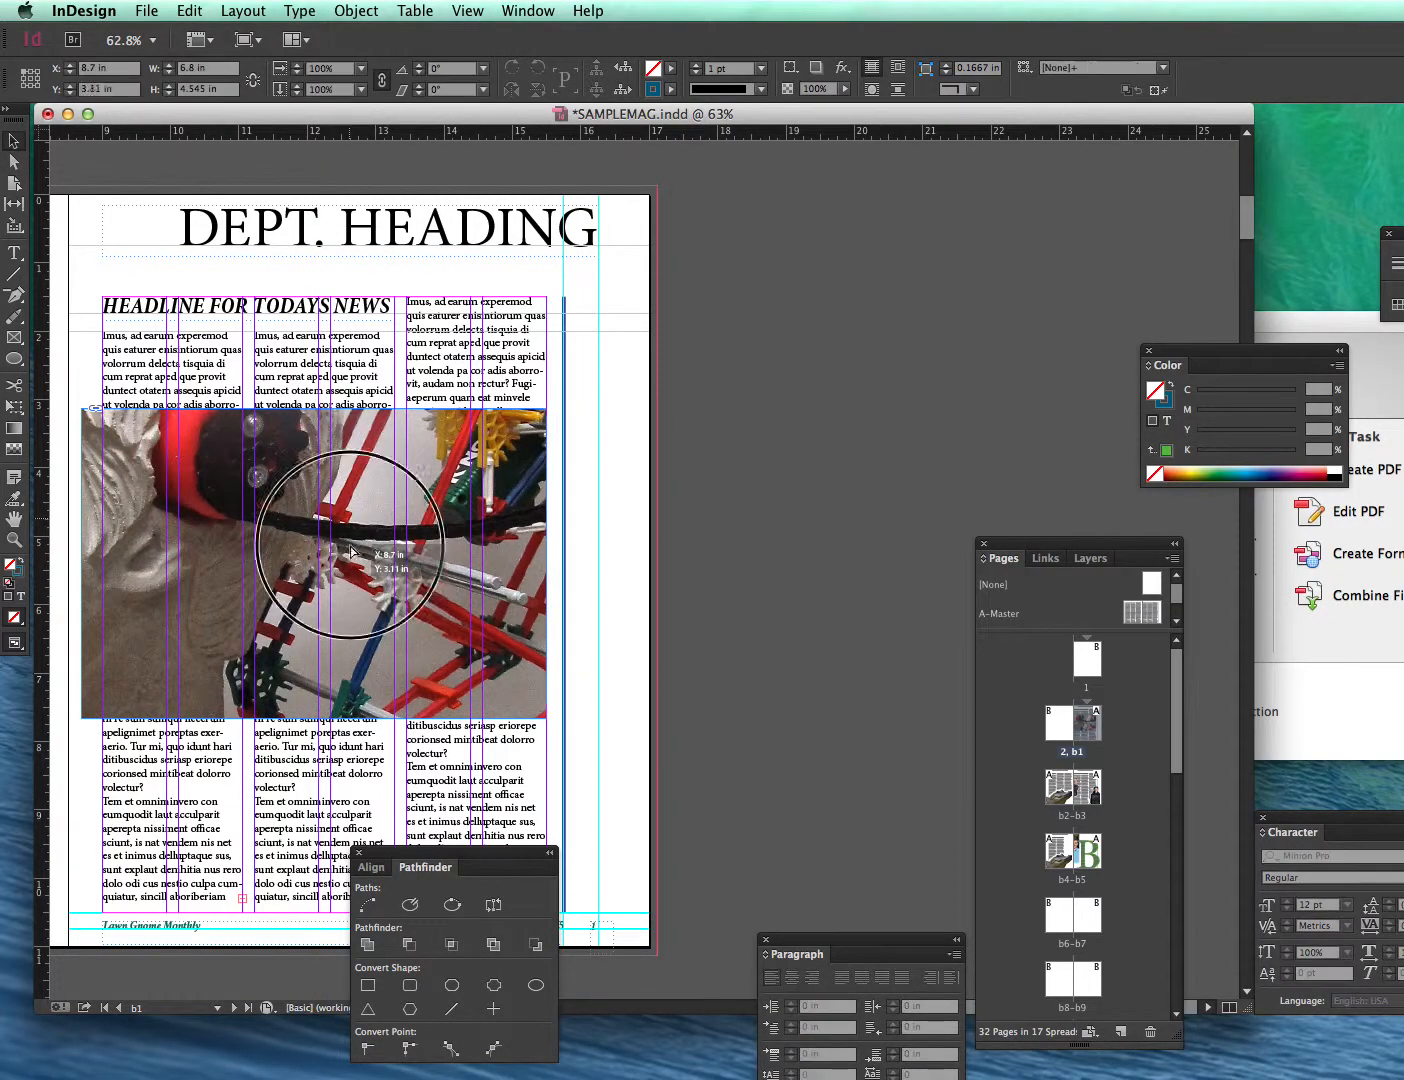
pyautogui.moveTo(351, 536); pyautogui.dragTo(345, 633)
pyautogui.moveTo(216, 584); pyautogui.dragTo(376, 481)
pyautogui.click(14, 162)
pyautogui.moveTo(199, 447); pyautogui.dragTo(284, 474)
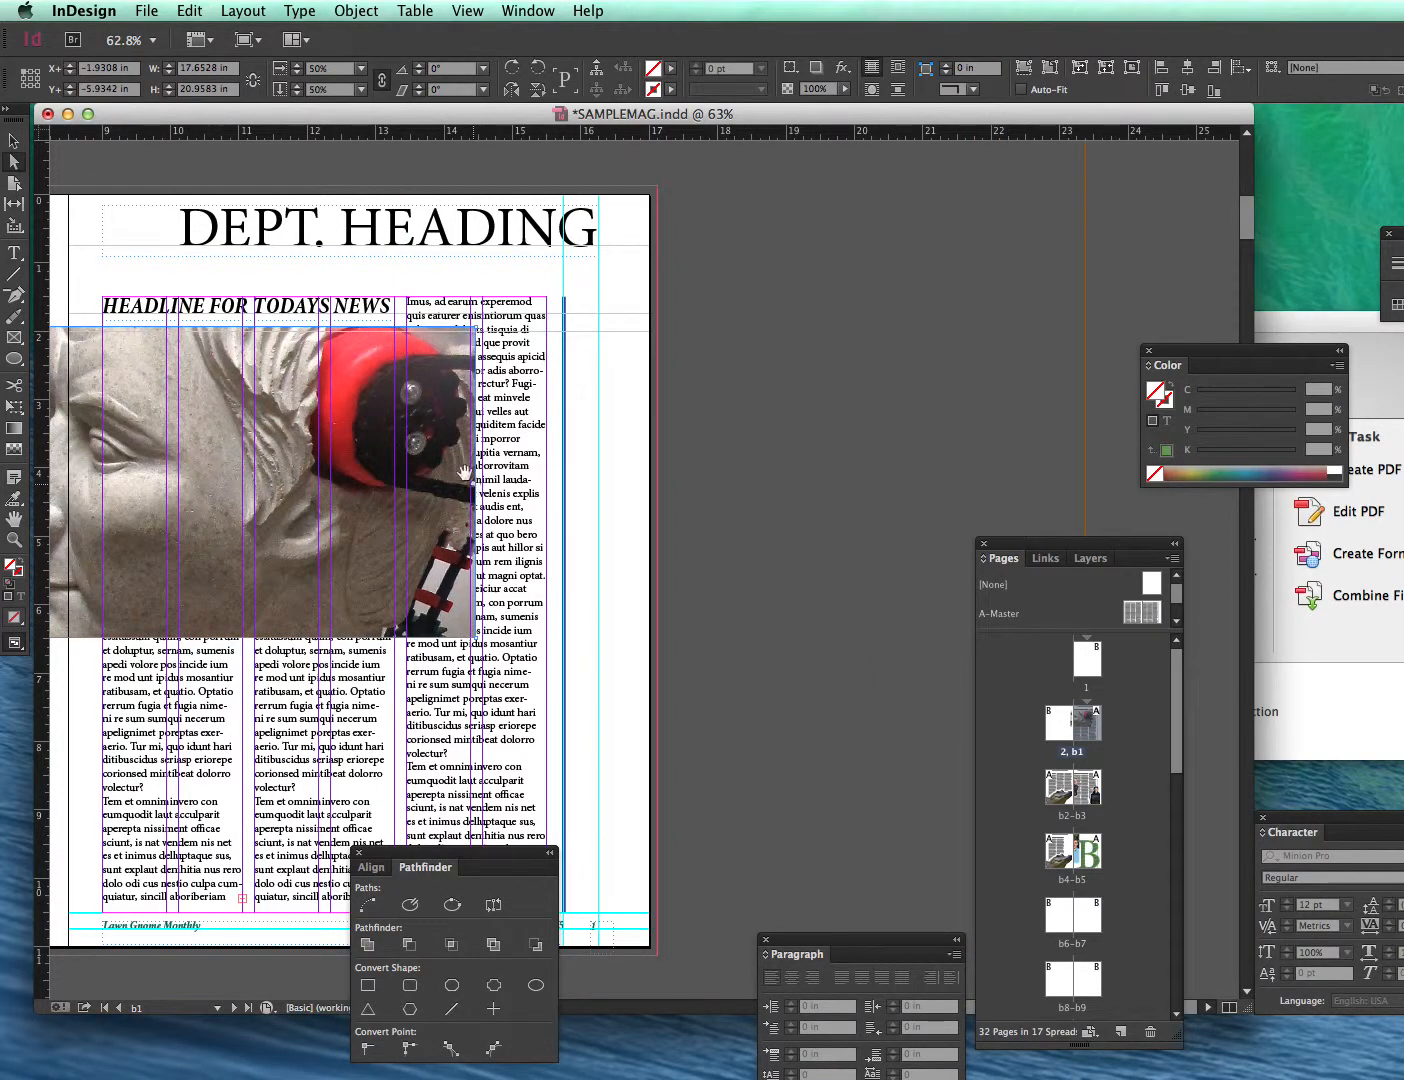
# - Widen the image frame to about 8.8 in and save the document
pyautogui.click(14, 141)
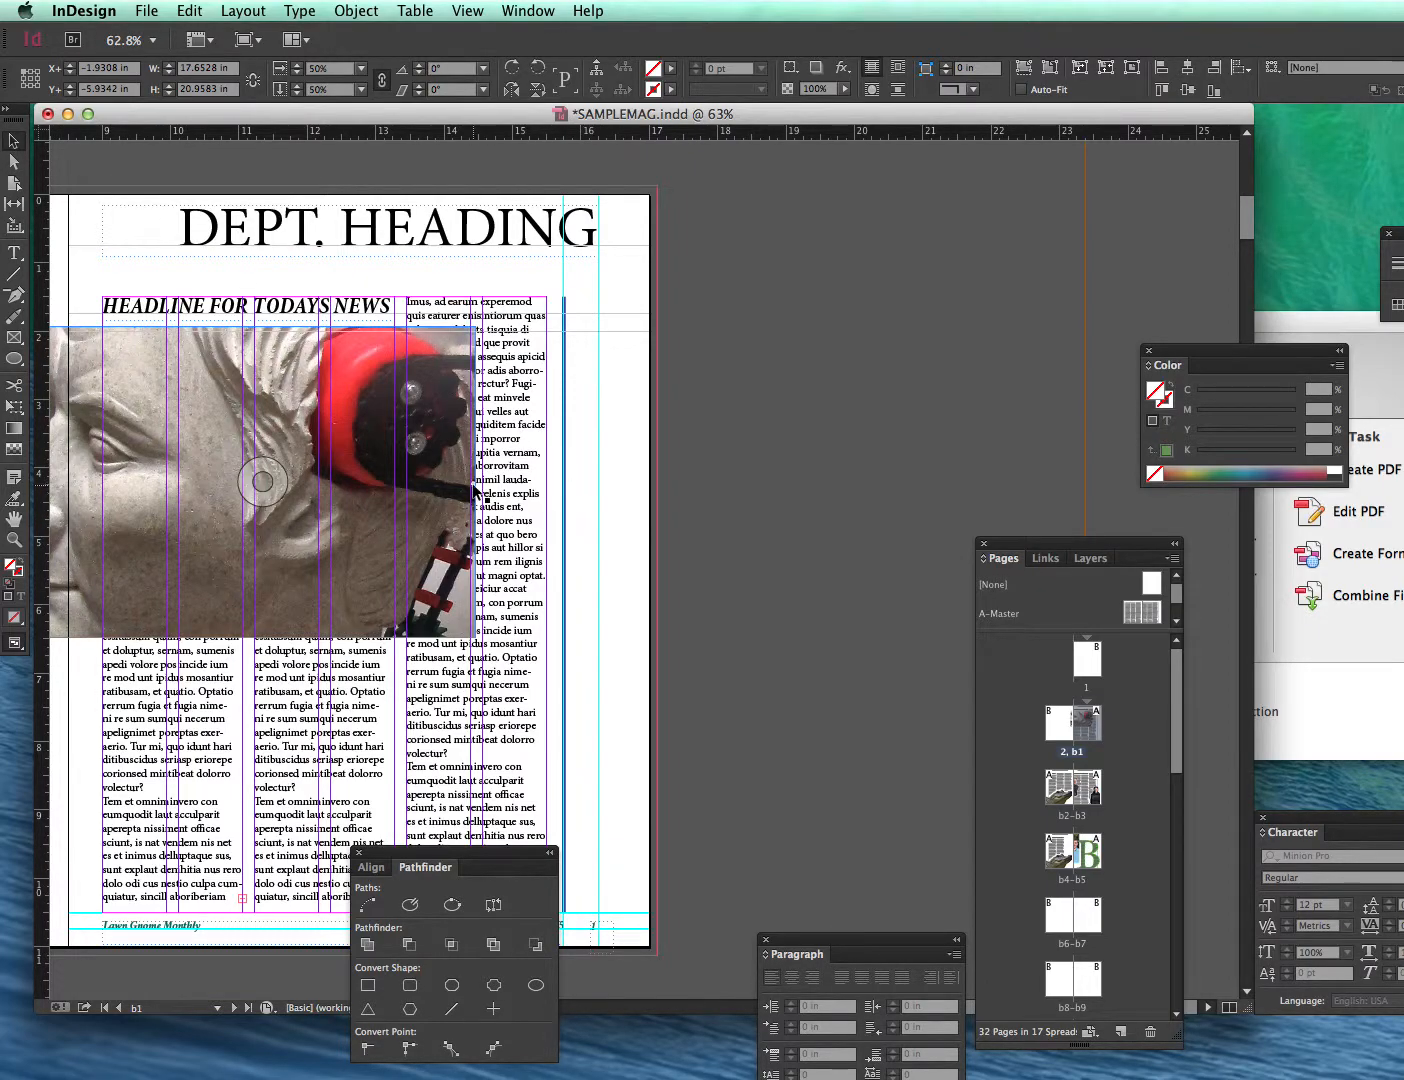
pyautogui.click(537, 498)
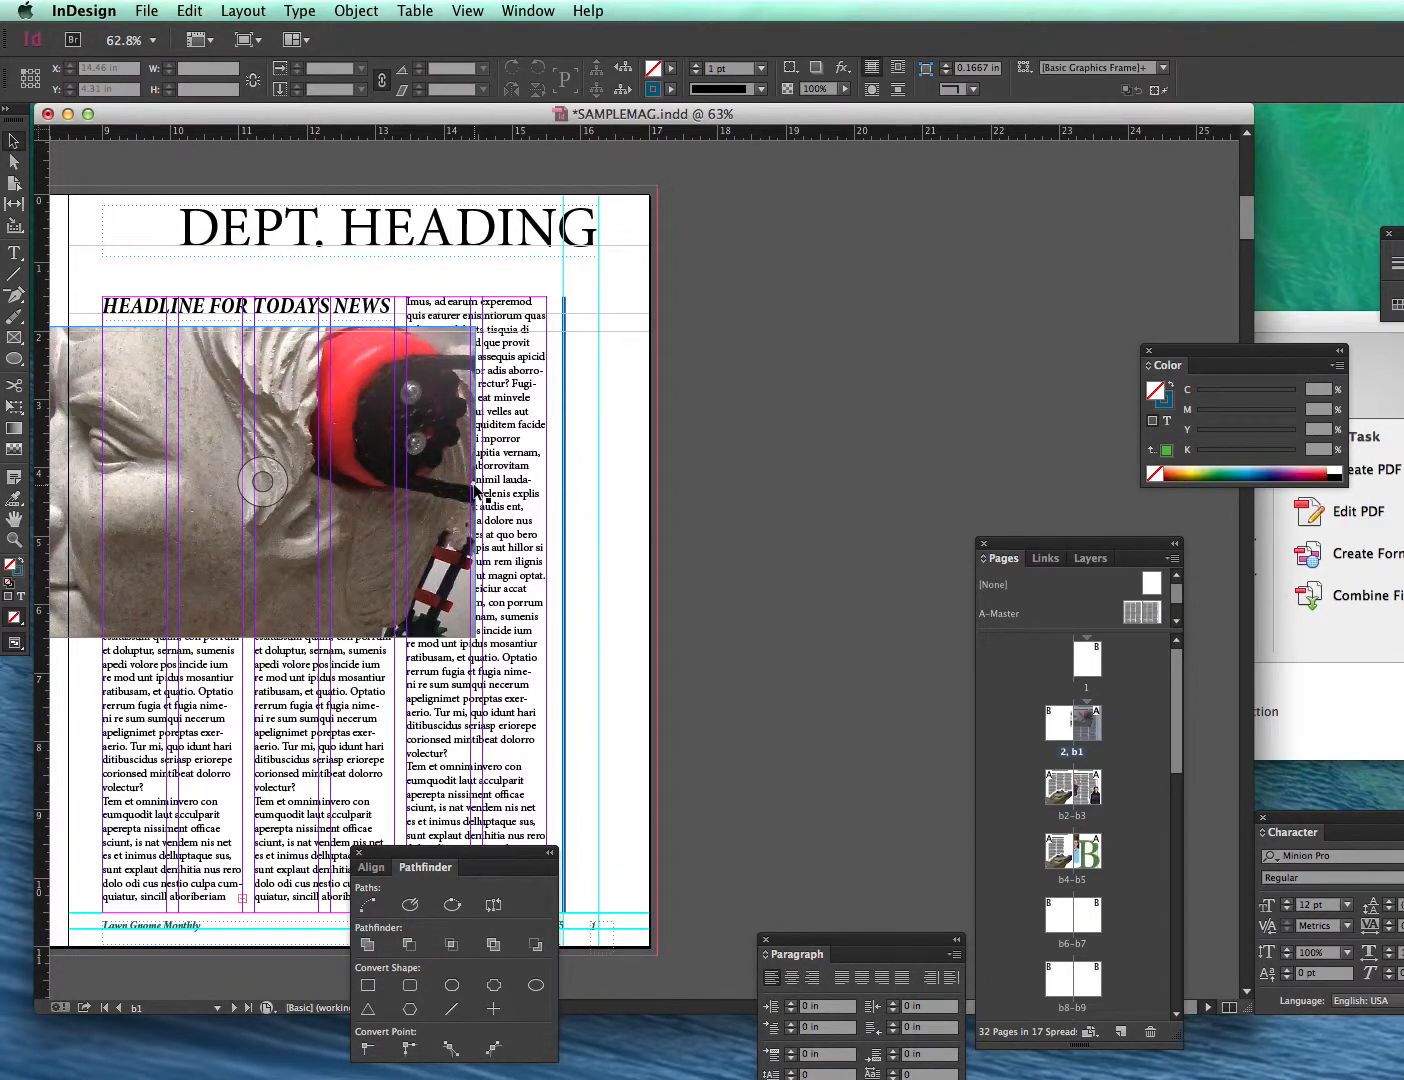
pyautogui.moveTo(474, 490); pyautogui.dragTo(612, 503)
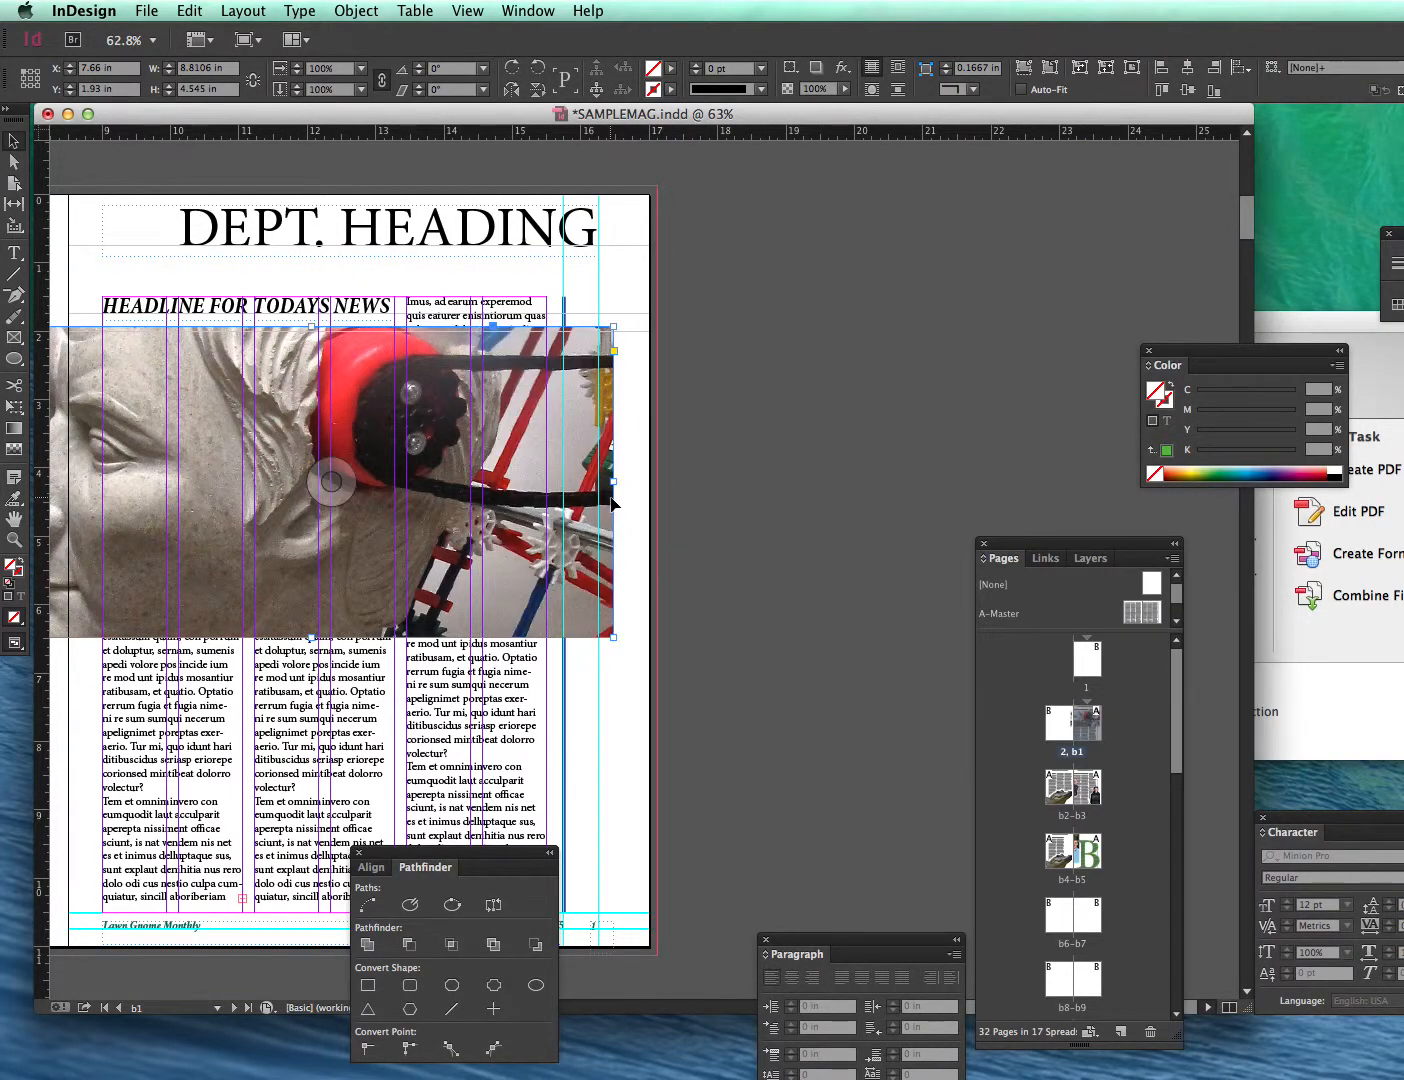
pyautogui.click(615, 677)
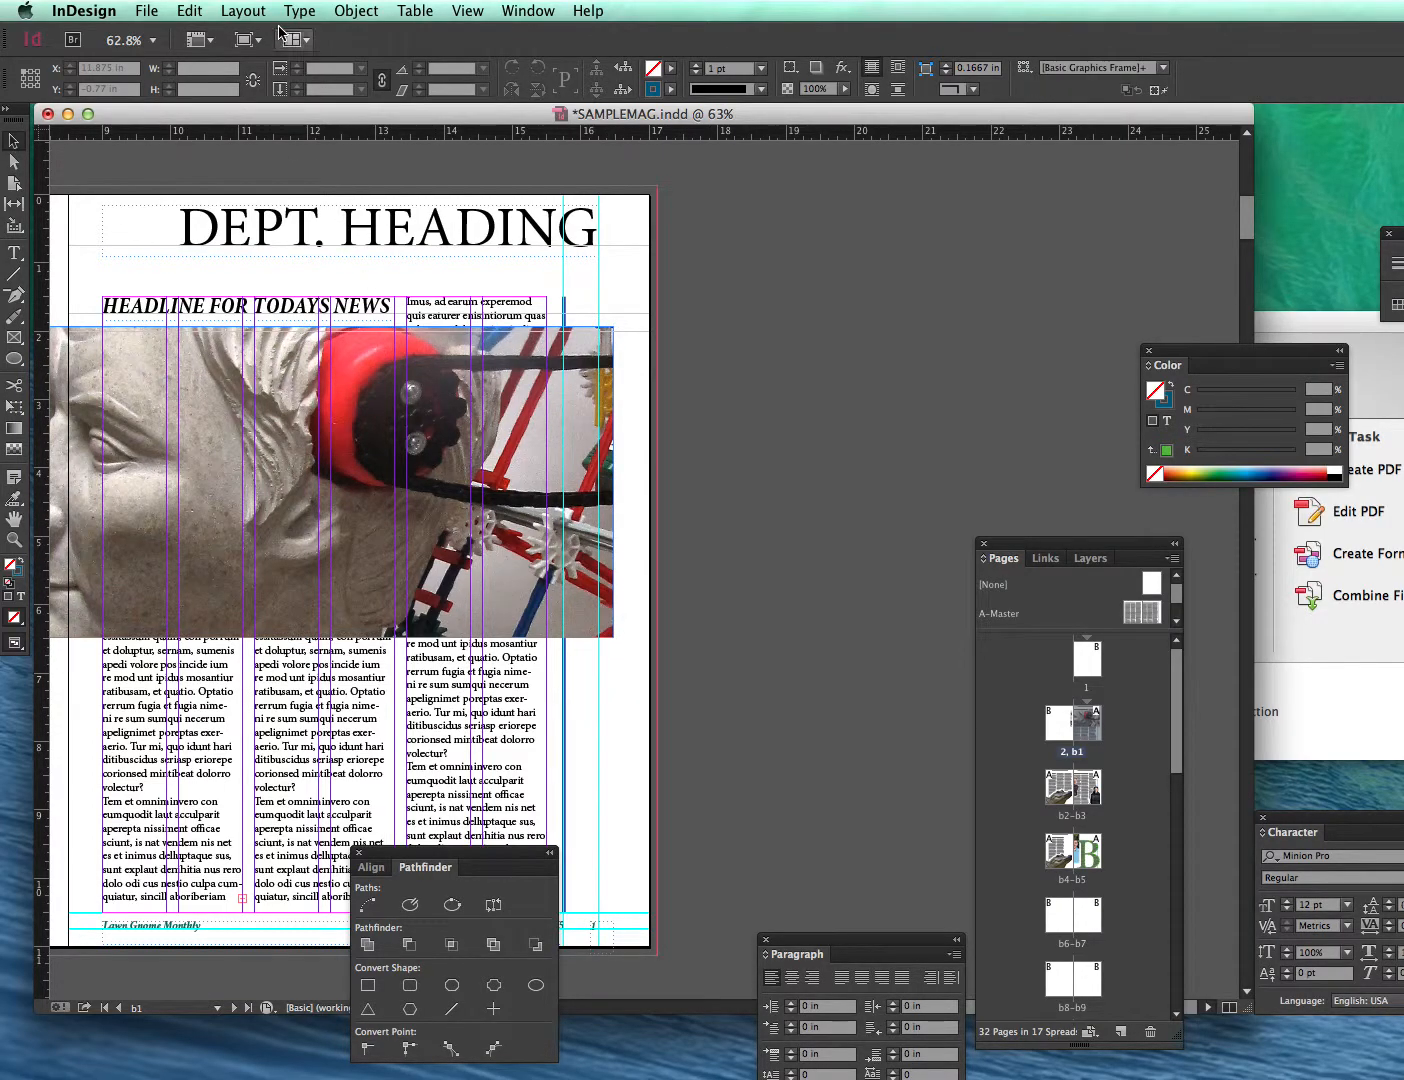
pyautogui.press('super+s')
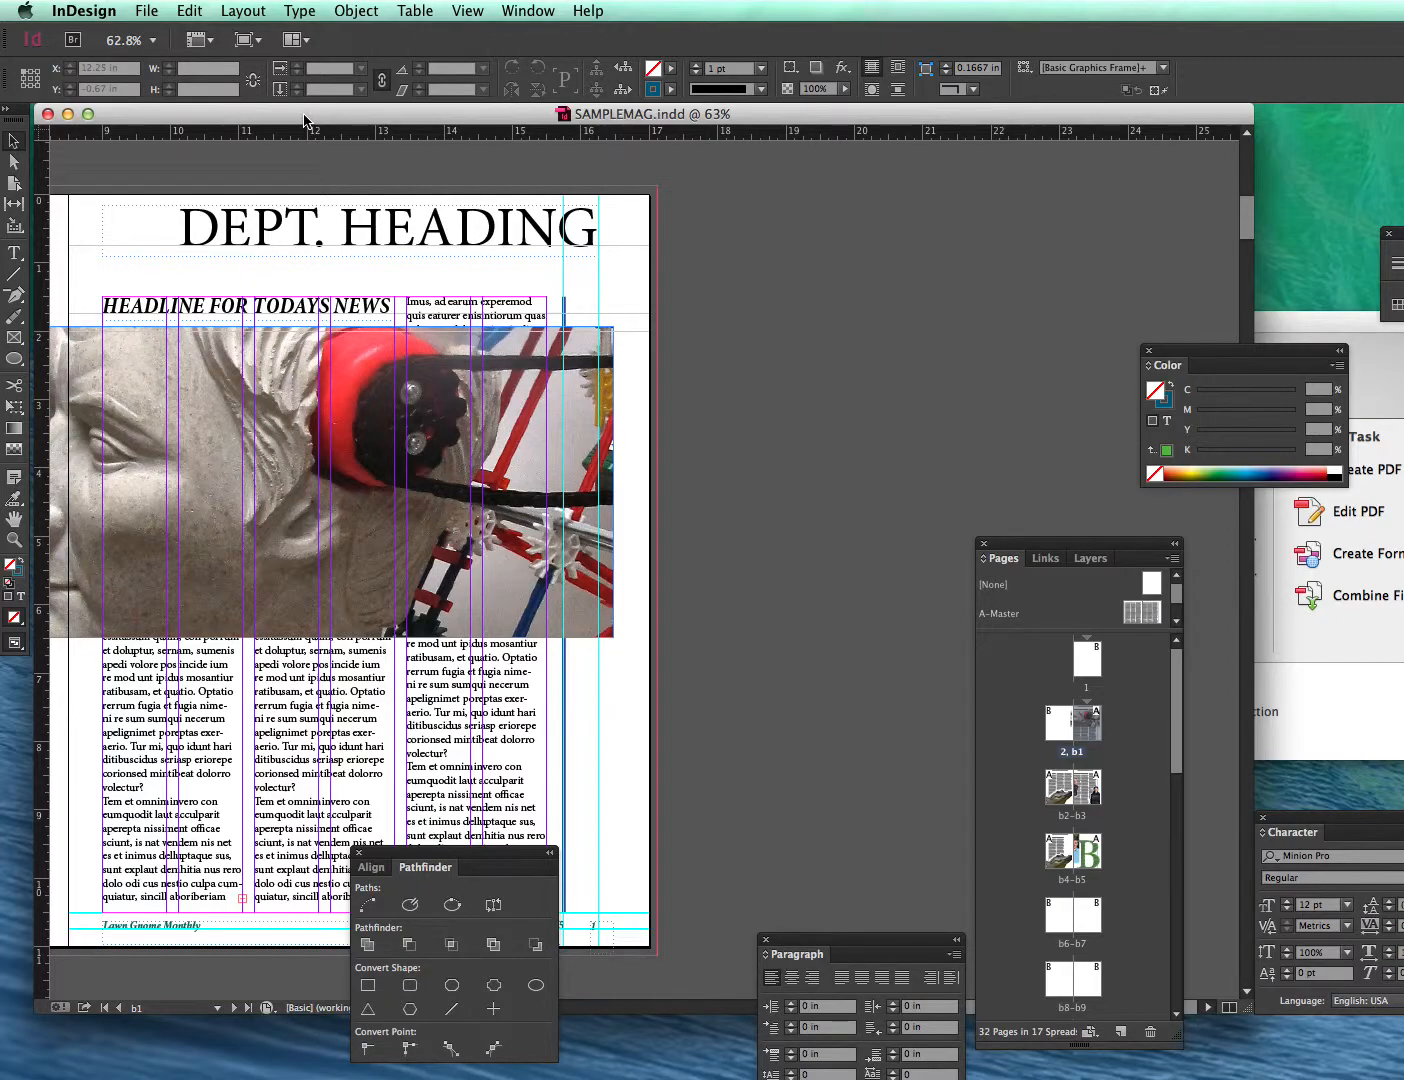
# - Review the linked images in the Package dialog's Links and Images section, then cancel
pyautogui.click(148, 11)
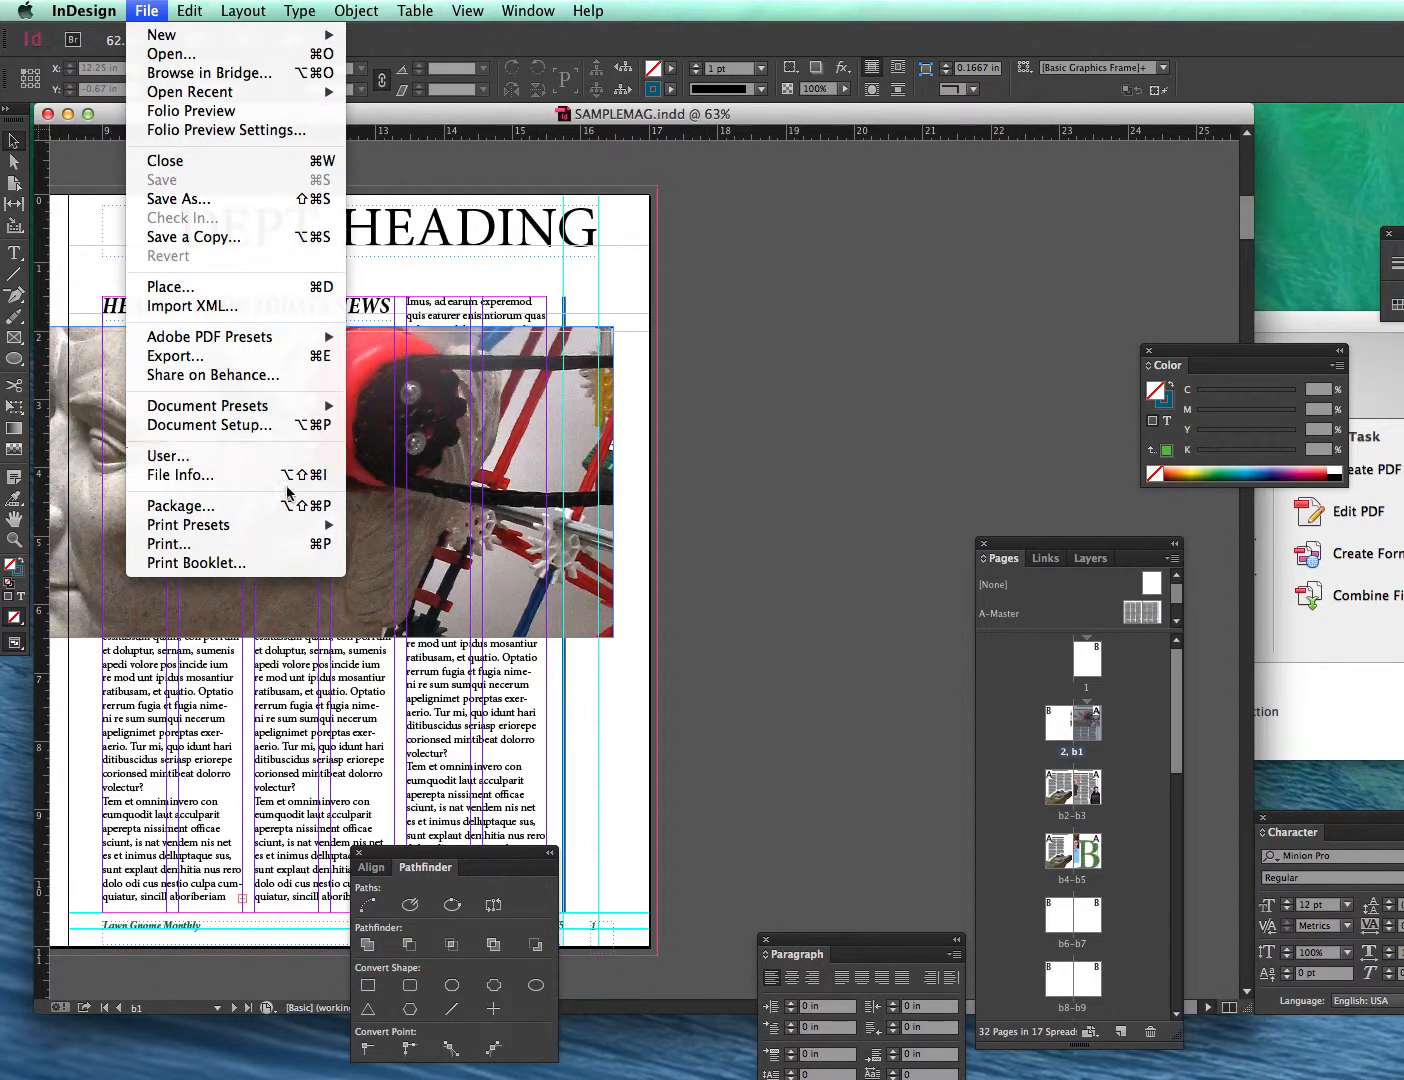
pyautogui.click(289, 509)
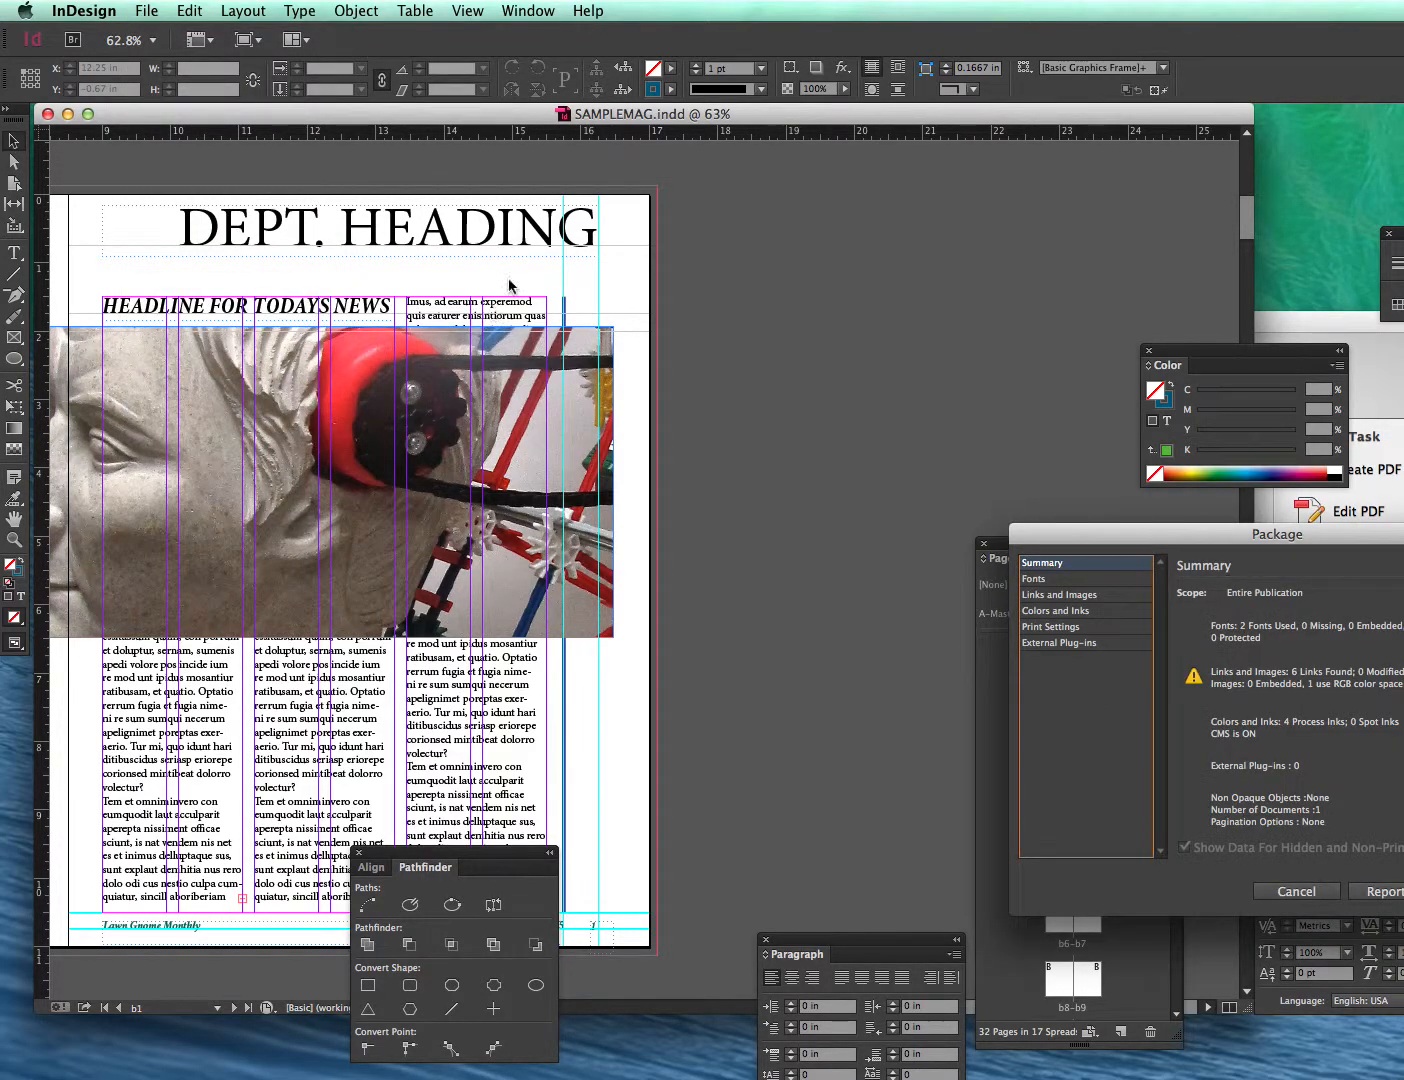
pyautogui.moveTo(1079, 550); pyautogui.dragTo(629, 423)
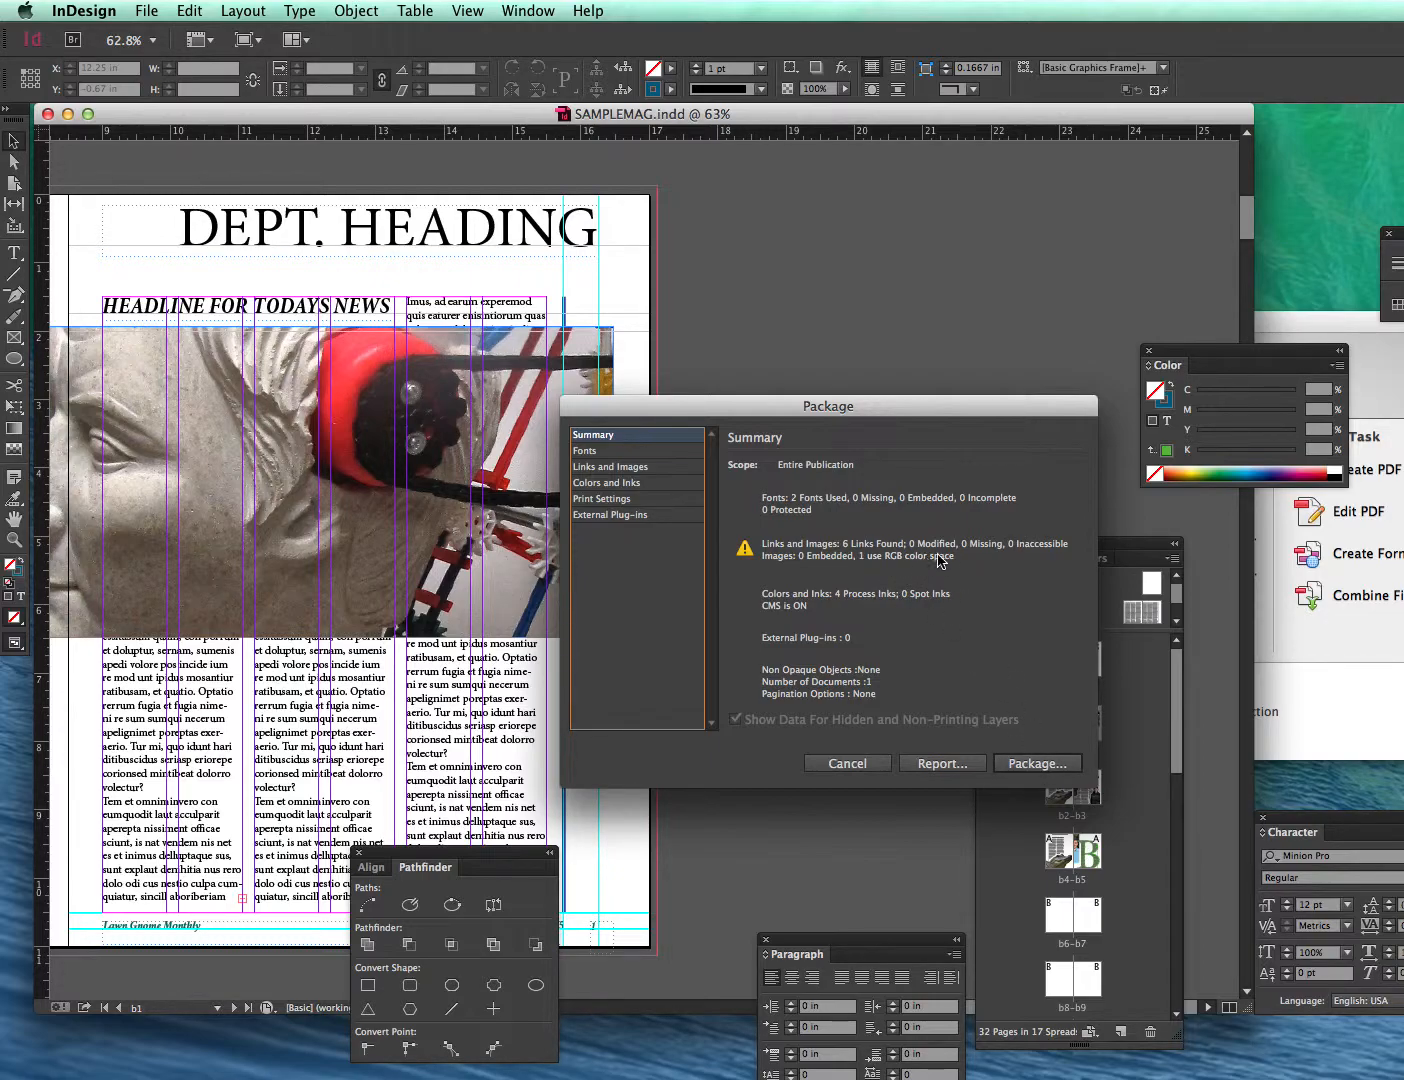
pyautogui.click(605, 468)
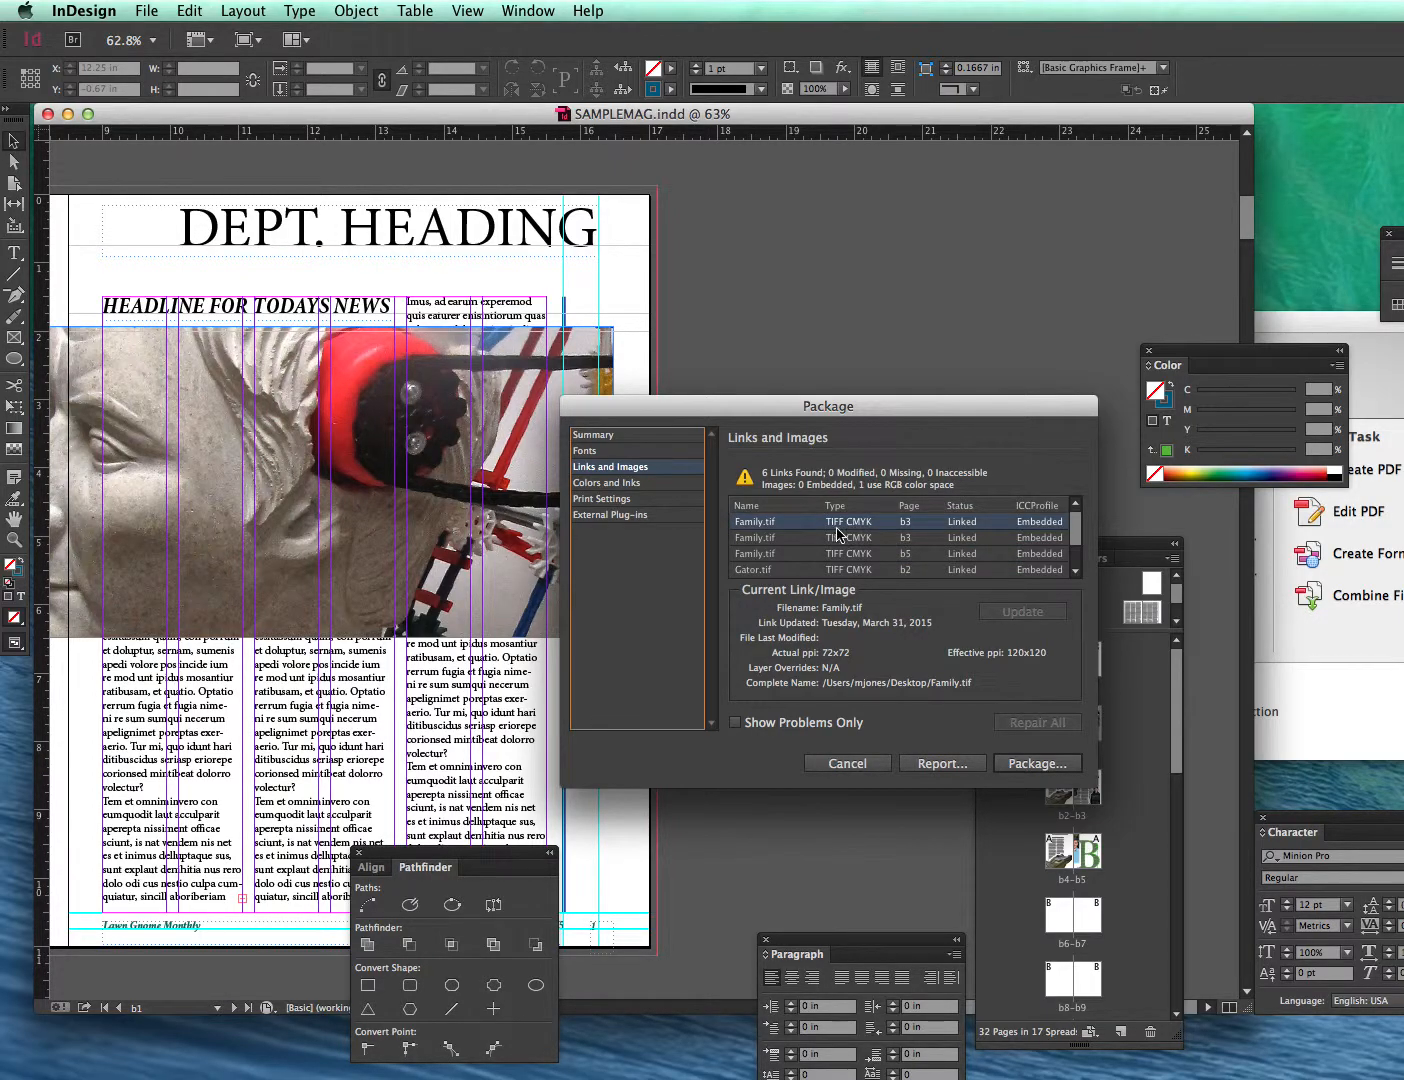
pyautogui.click(1075, 530)
pyautogui.moveTo(1075, 530); pyautogui.dragTo(1073, 558)
pyautogui.click(880, 570)
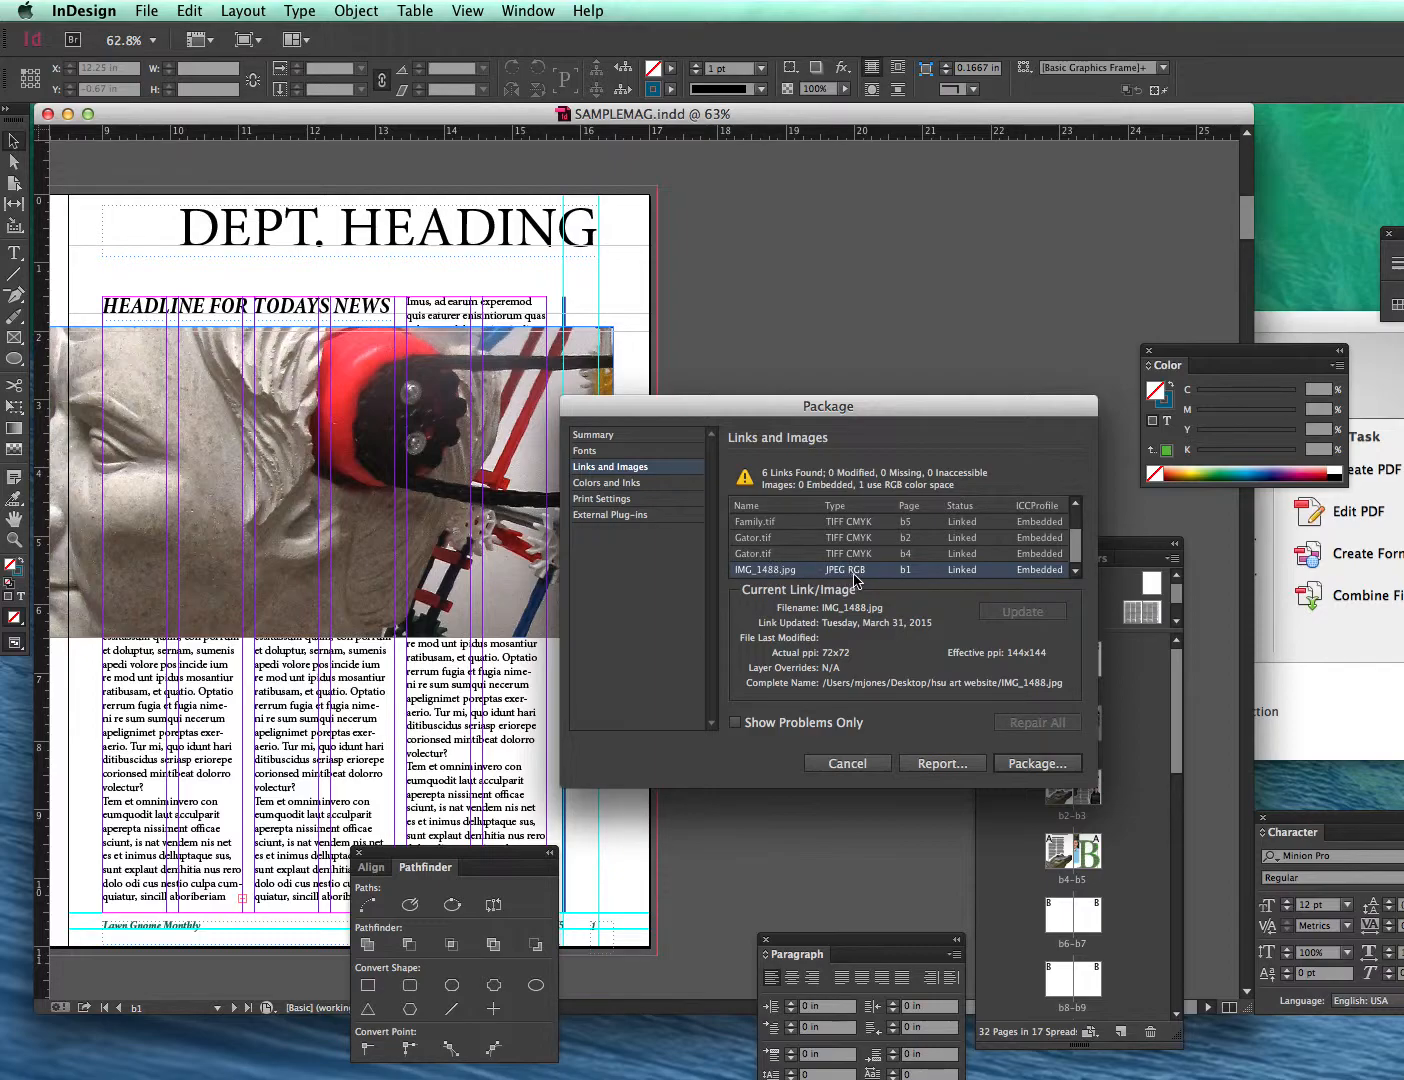
pyautogui.click(845, 764)
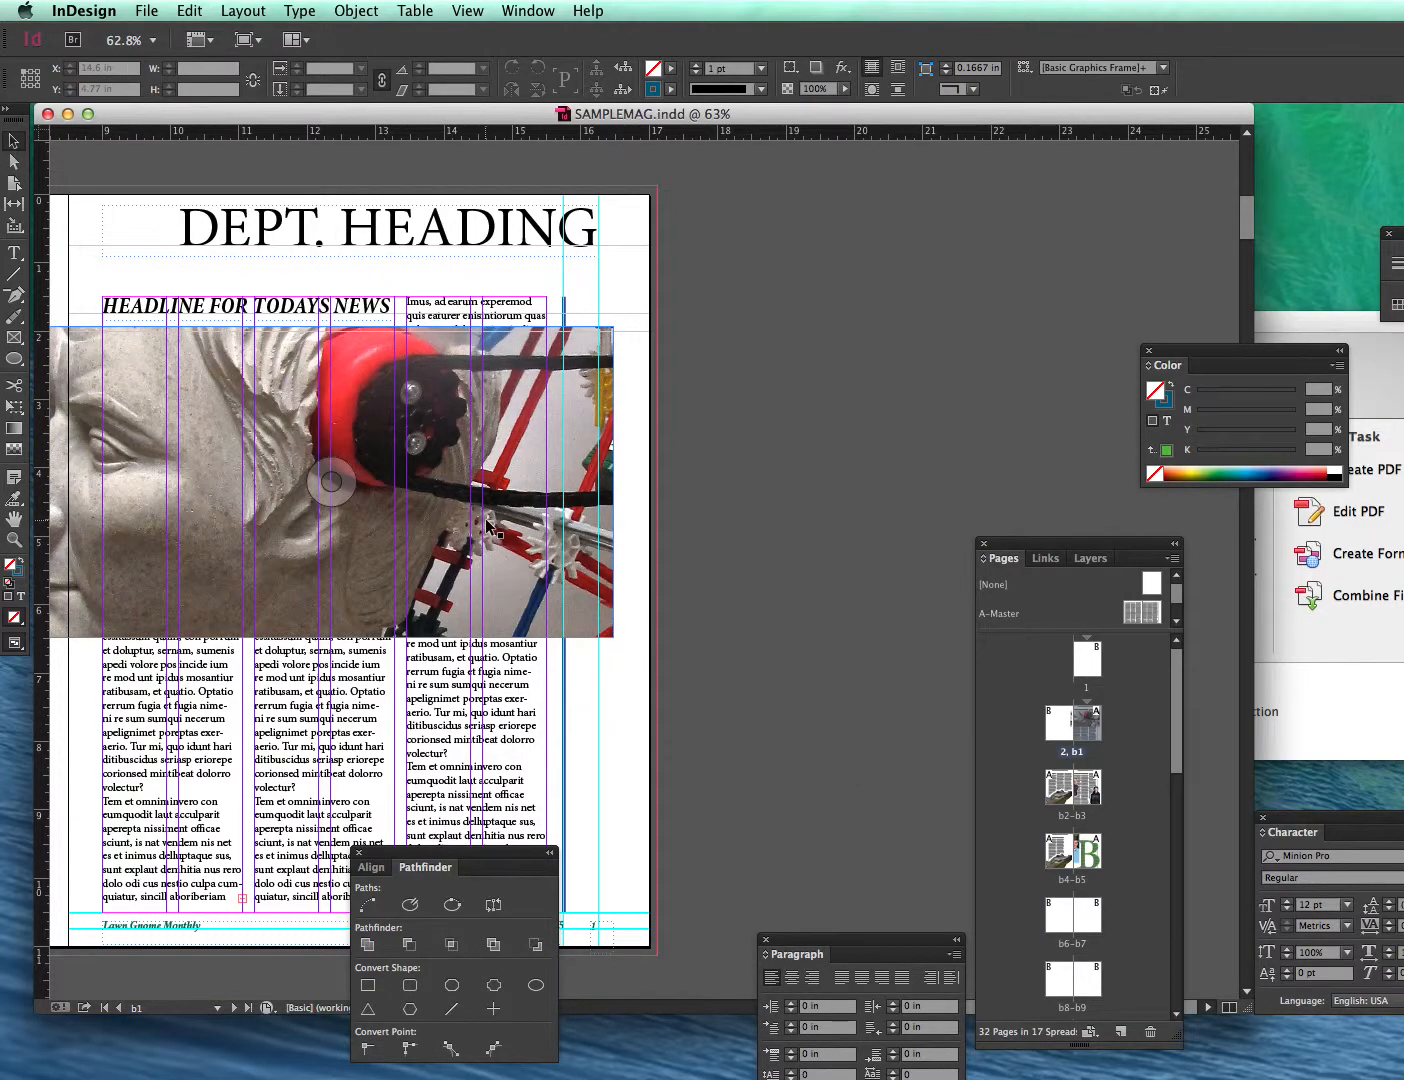
# - Examine the placed image's link info in the Links panel
pyautogui.click(298, 439)
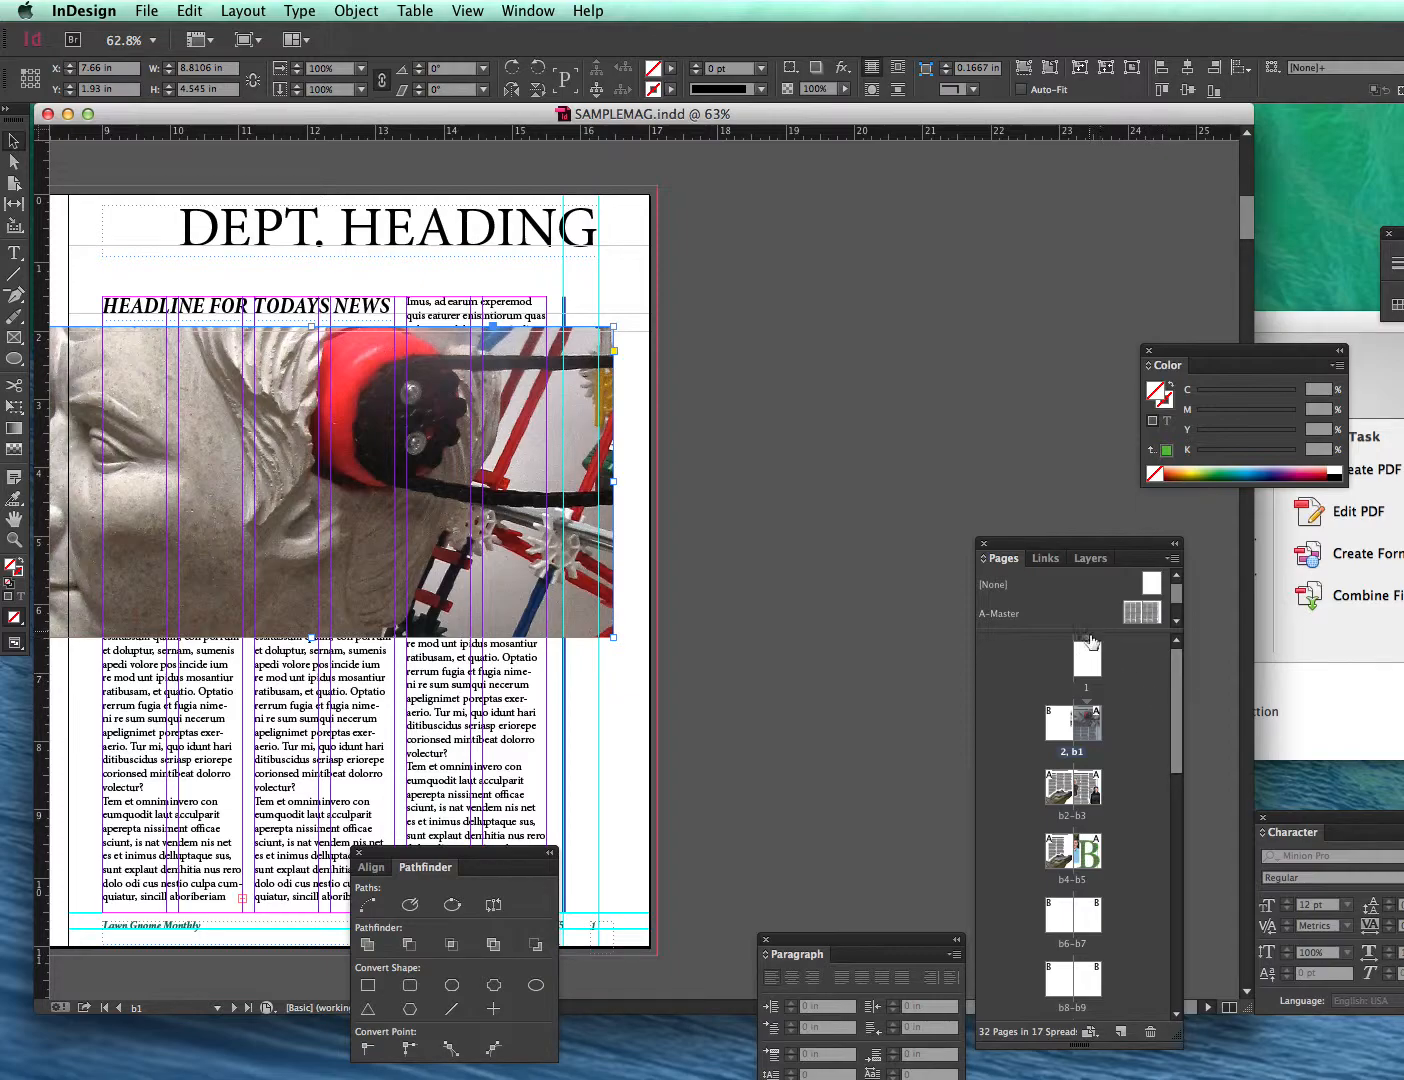
pyautogui.click(1055, 561)
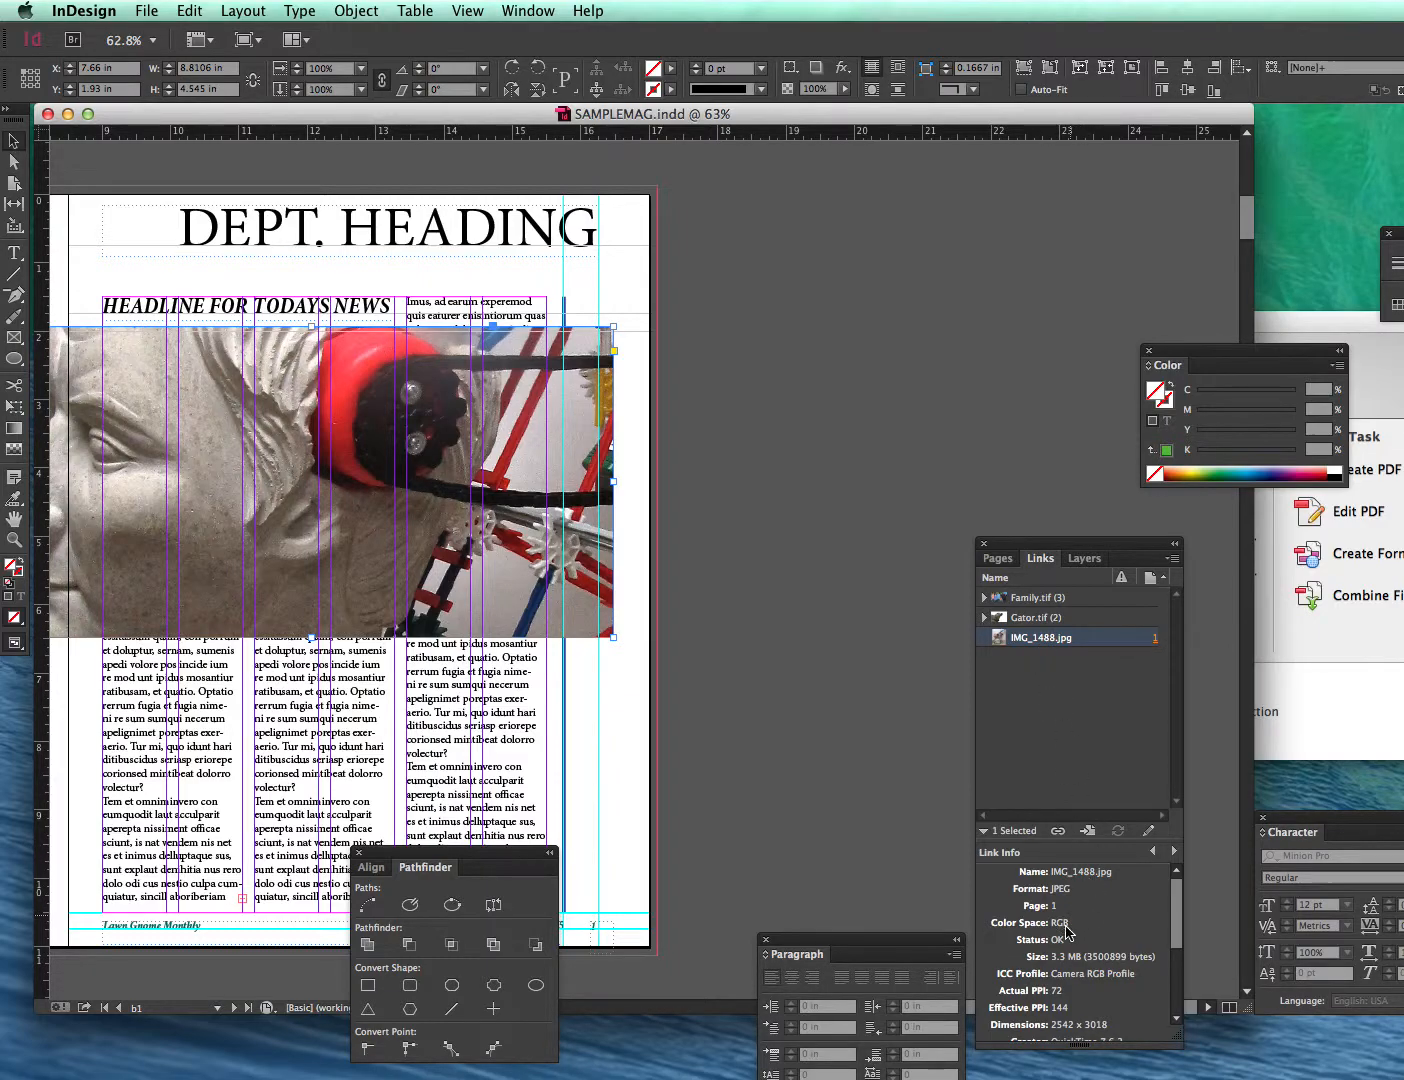
pyautogui.click(1040, 617)
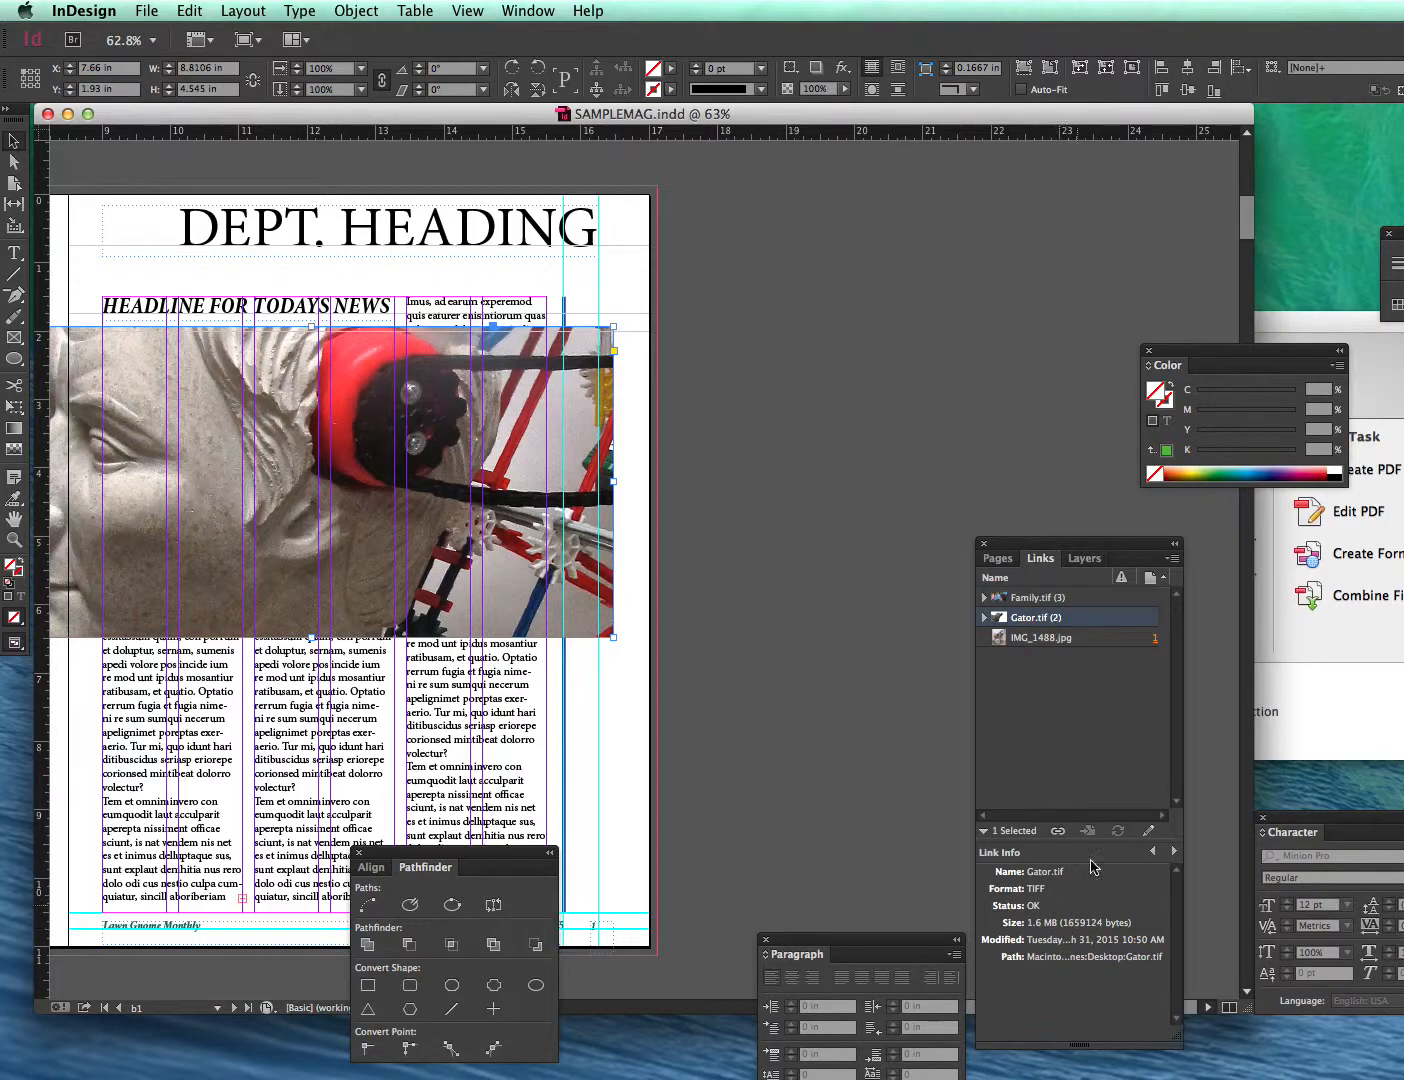
pyautogui.click(1033, 640)
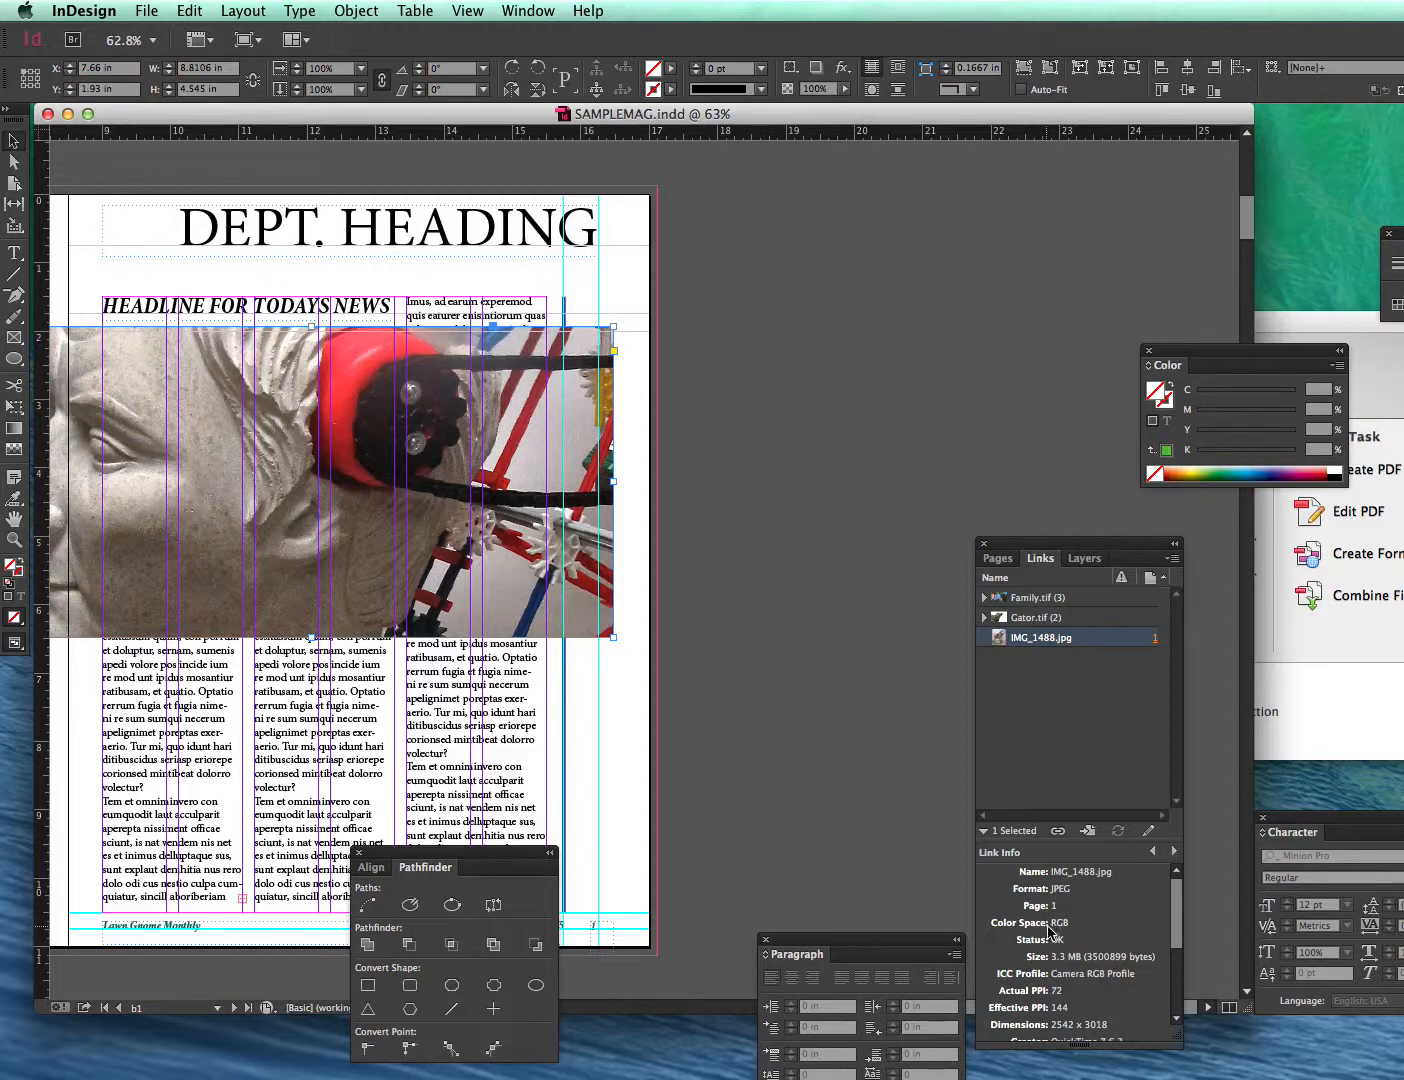
pyautogui.moveTo(1180, 1042)
pyautogui.mouseDown()
pyautogui.moveTo(1184, 1075)
pyautogui.moveTo(1184, 1062)
pyautogui.mouseUp()
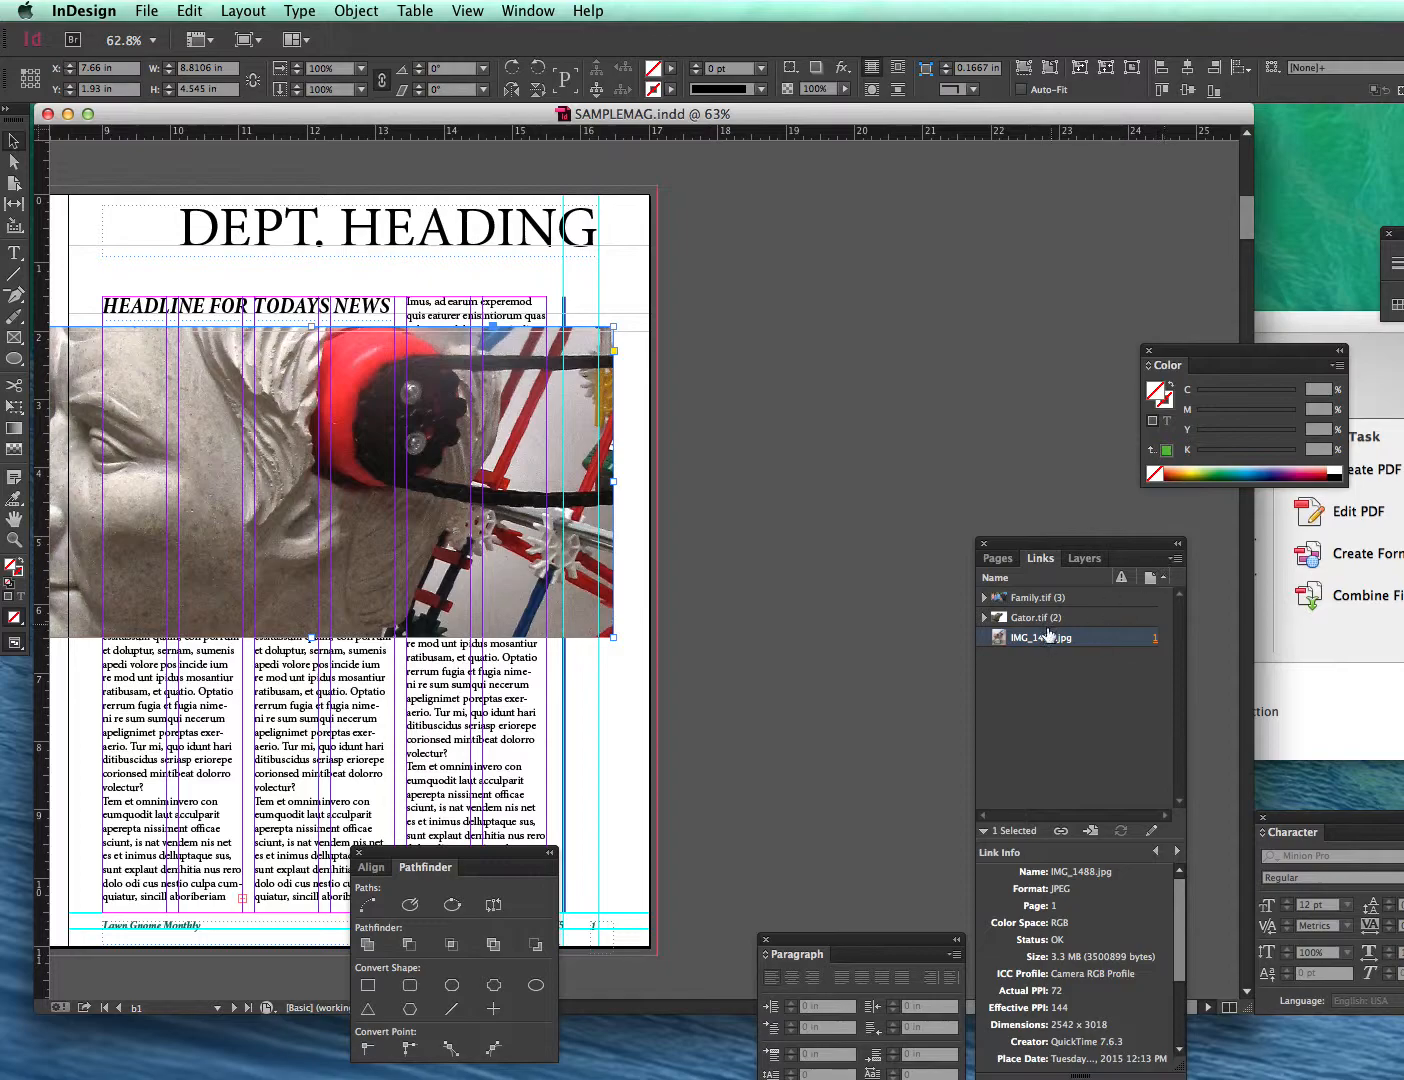
# - Open IMG_1488.jpg for editing in Adobe Photoshop CC 2014 from the Links panel
pyautogui.click(1176, 561)
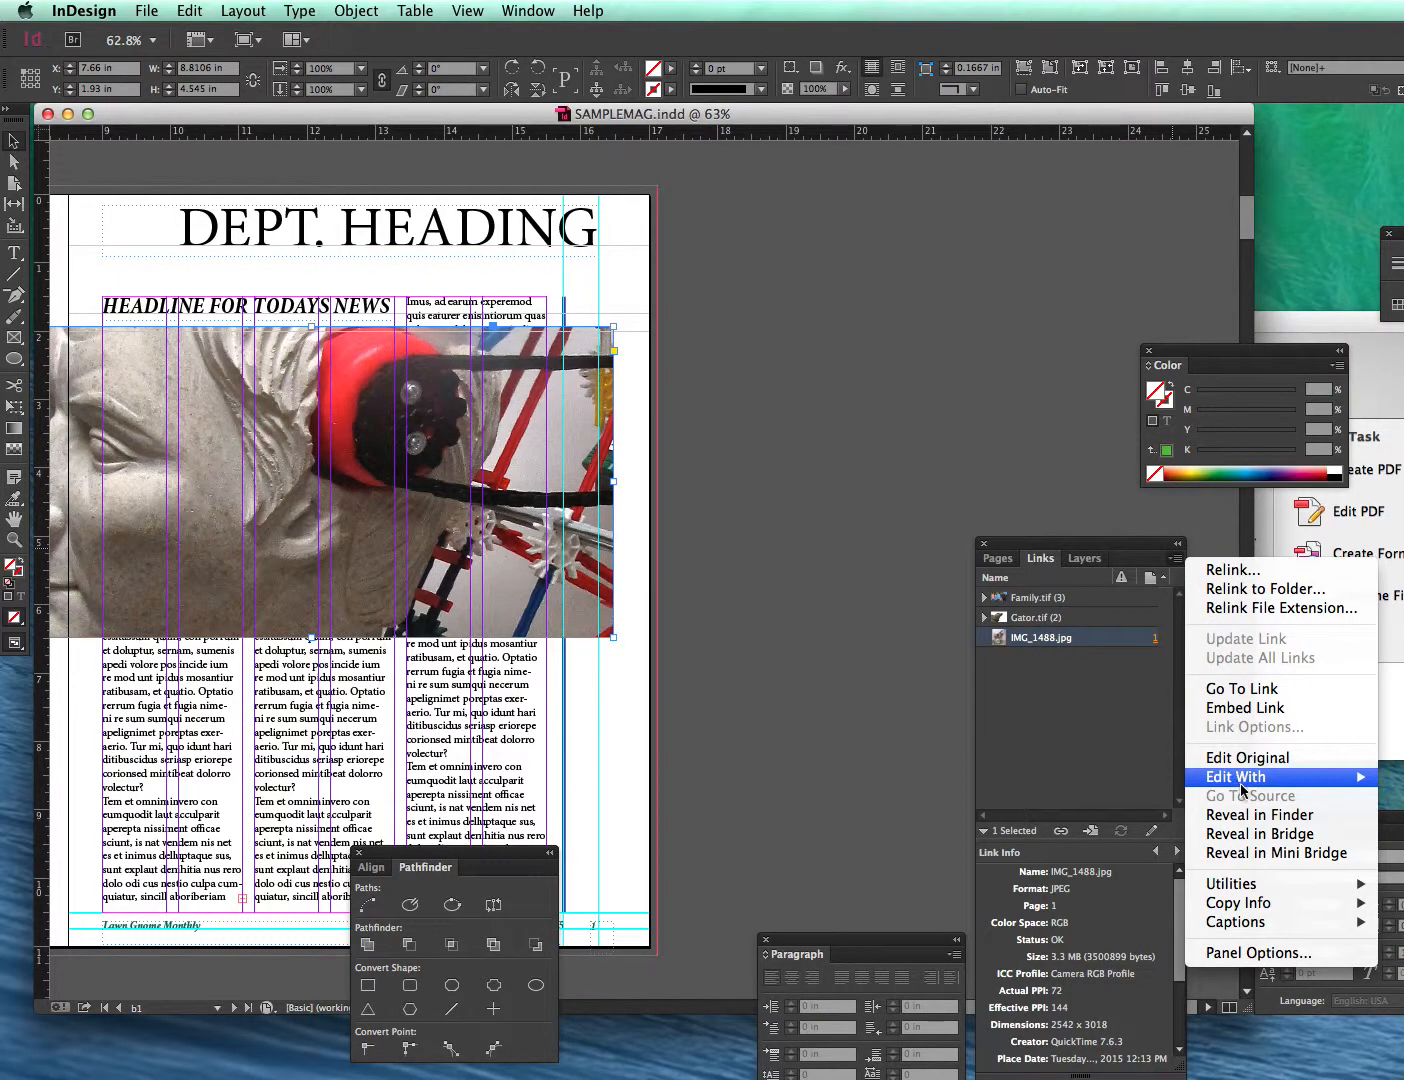
pyautogui.moveTo(1241, 790)
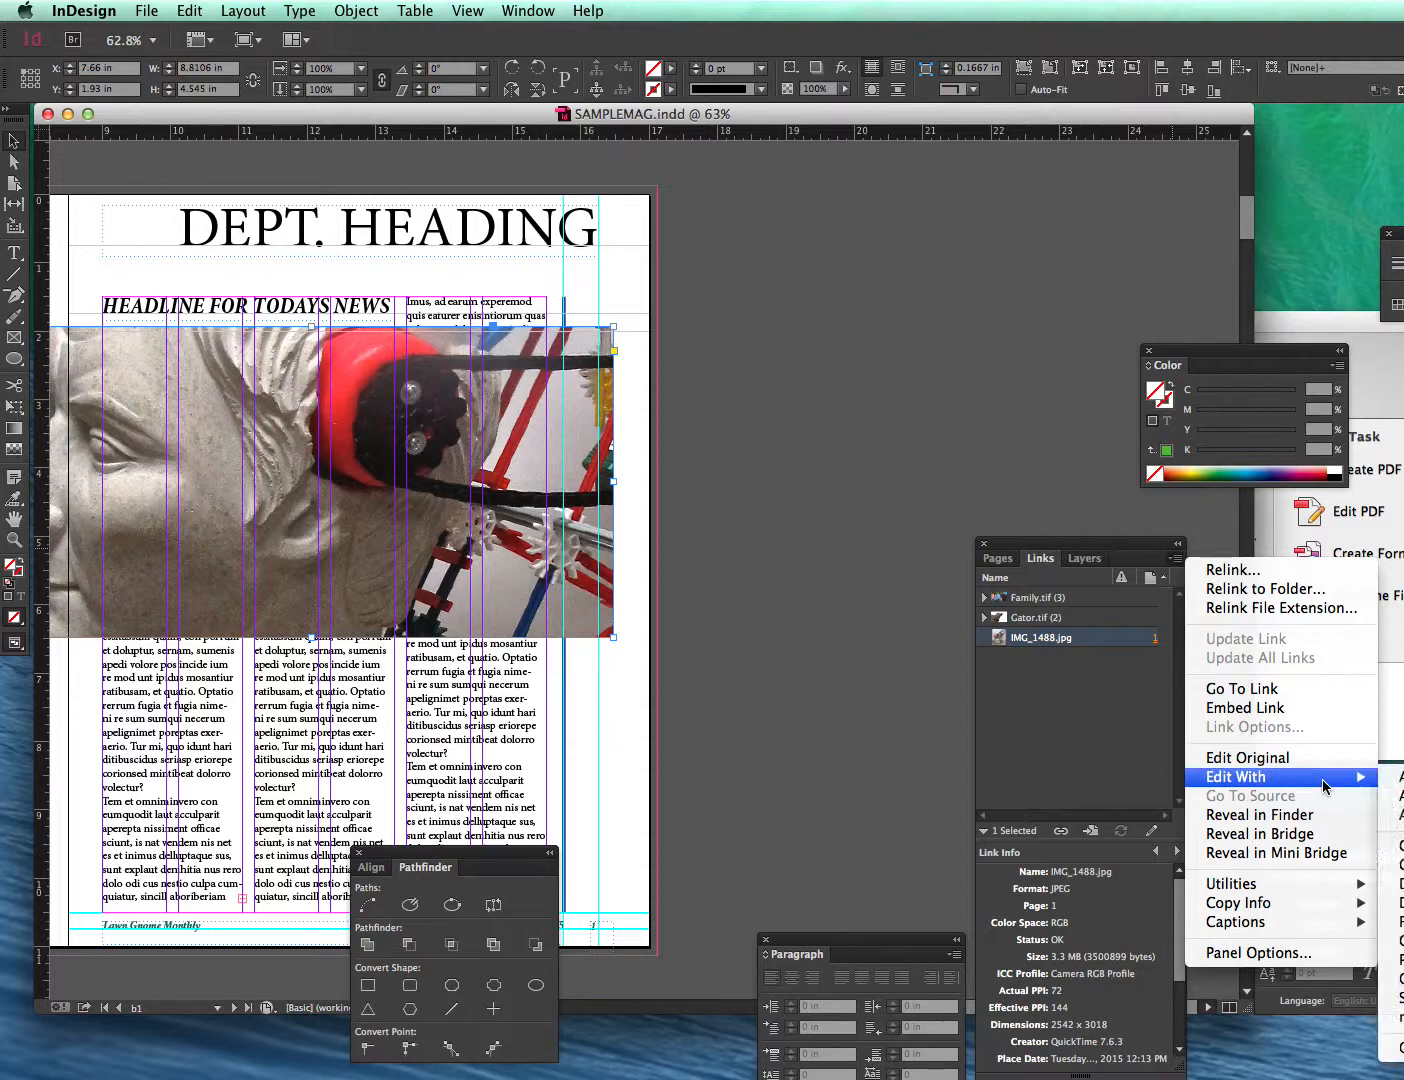
pyautogui.click(1070, 549)
pyautogui.moveTo(1043, 551); pyautogui.dragTo(746, 501)
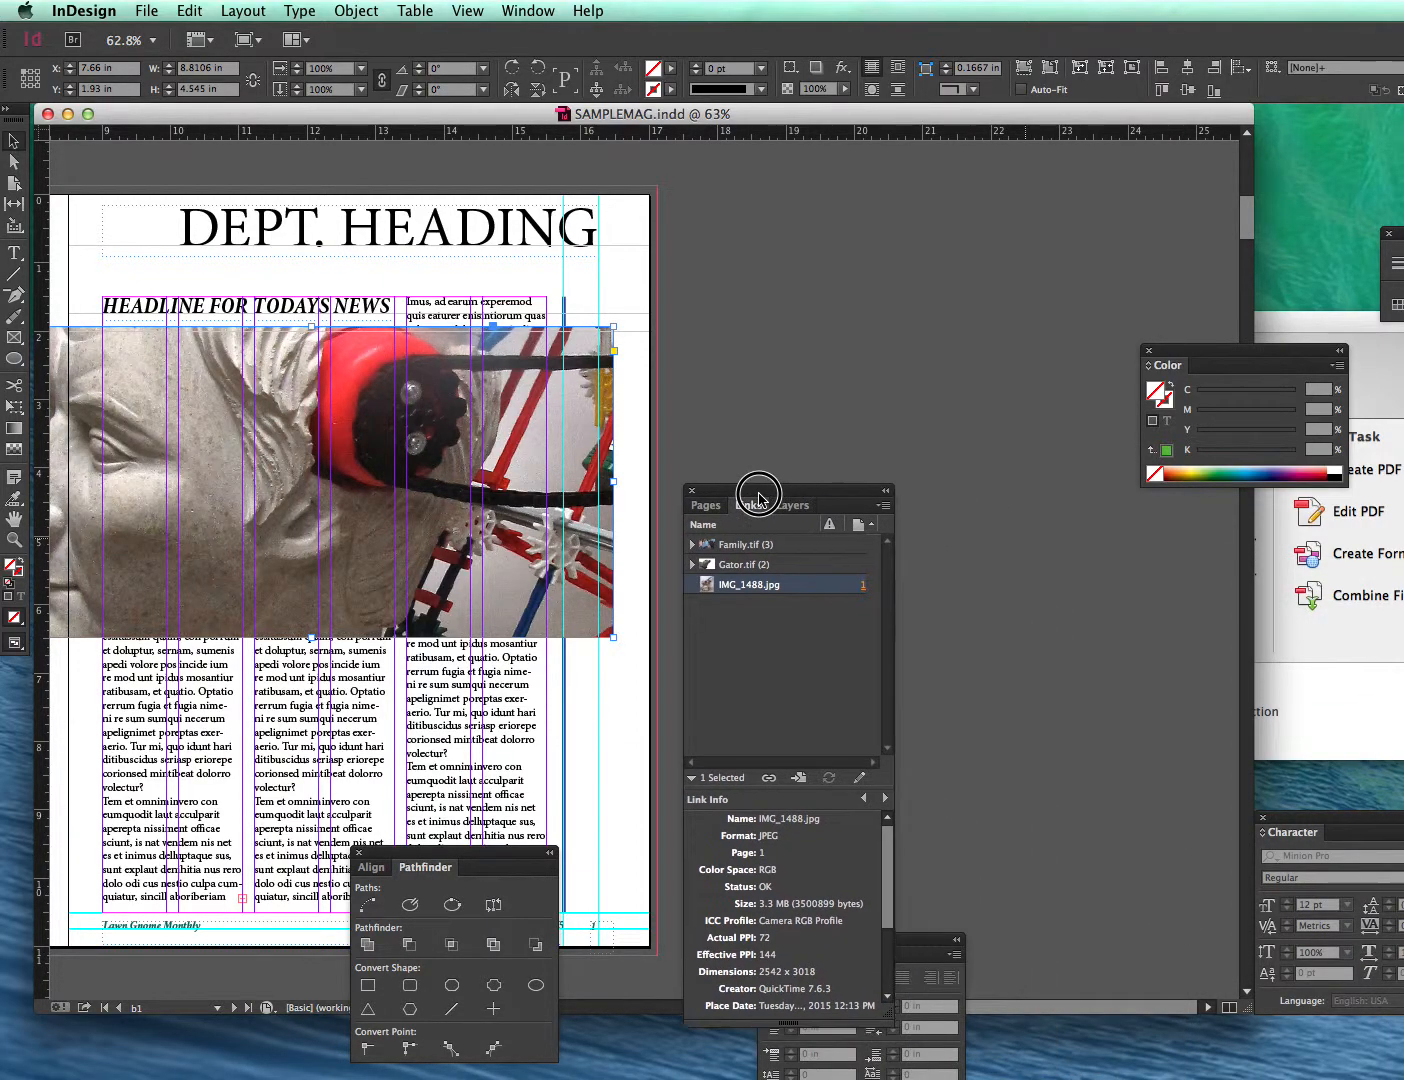
pyautogui.click(886, 504)
pyautogui.moveTo(979, 724)
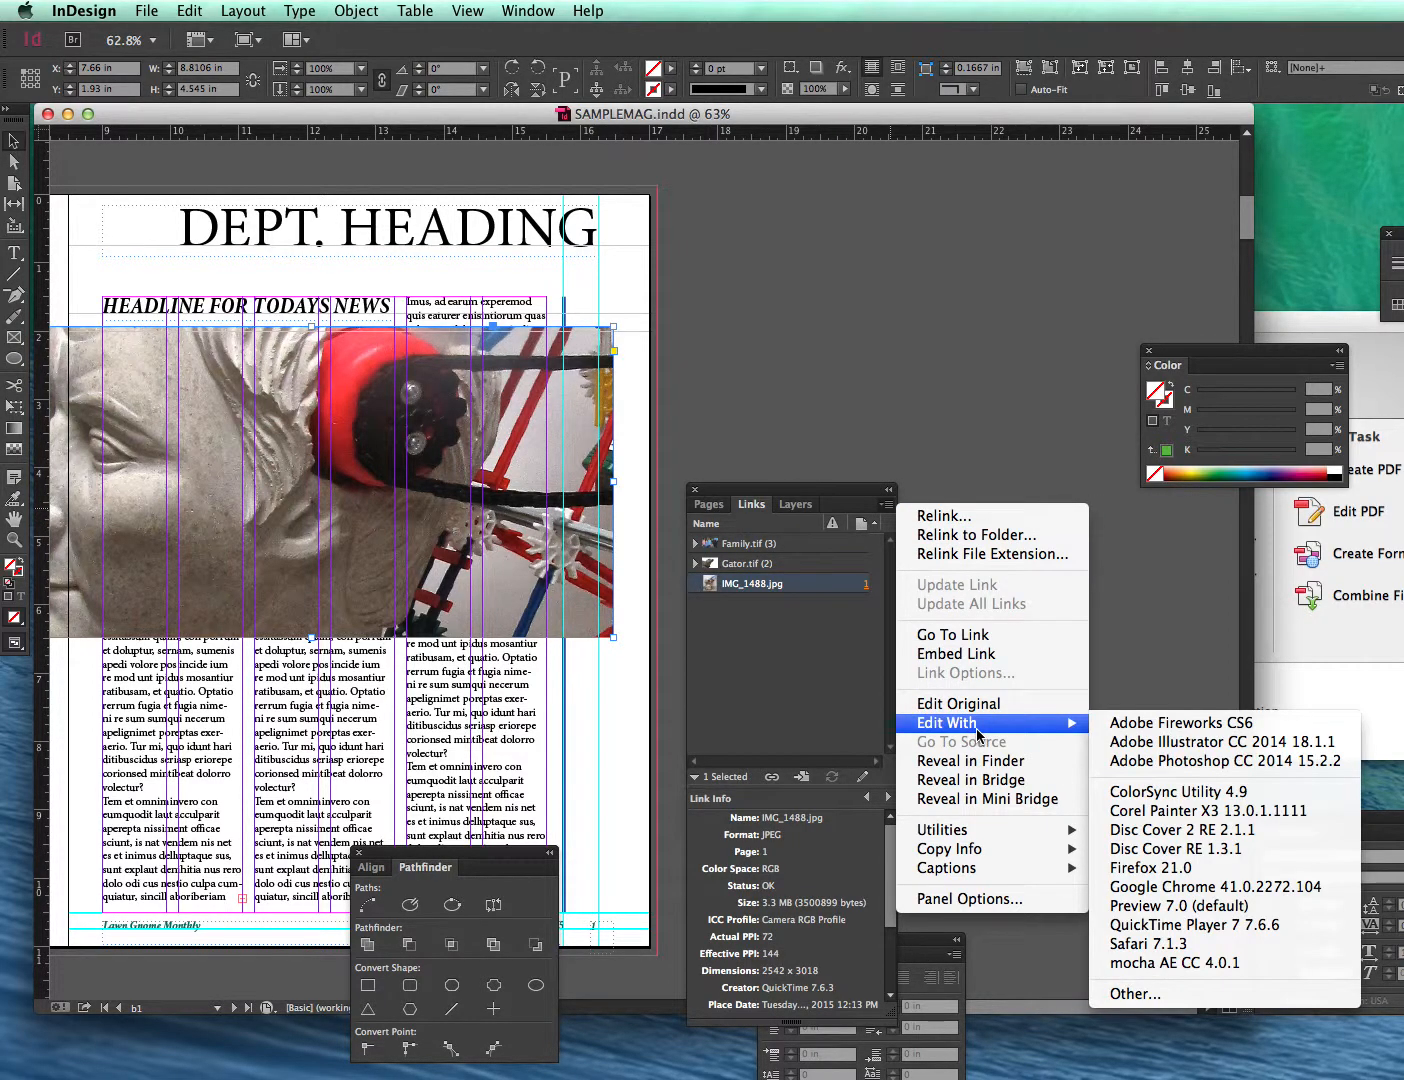
pyautogui.click(1140, 761)
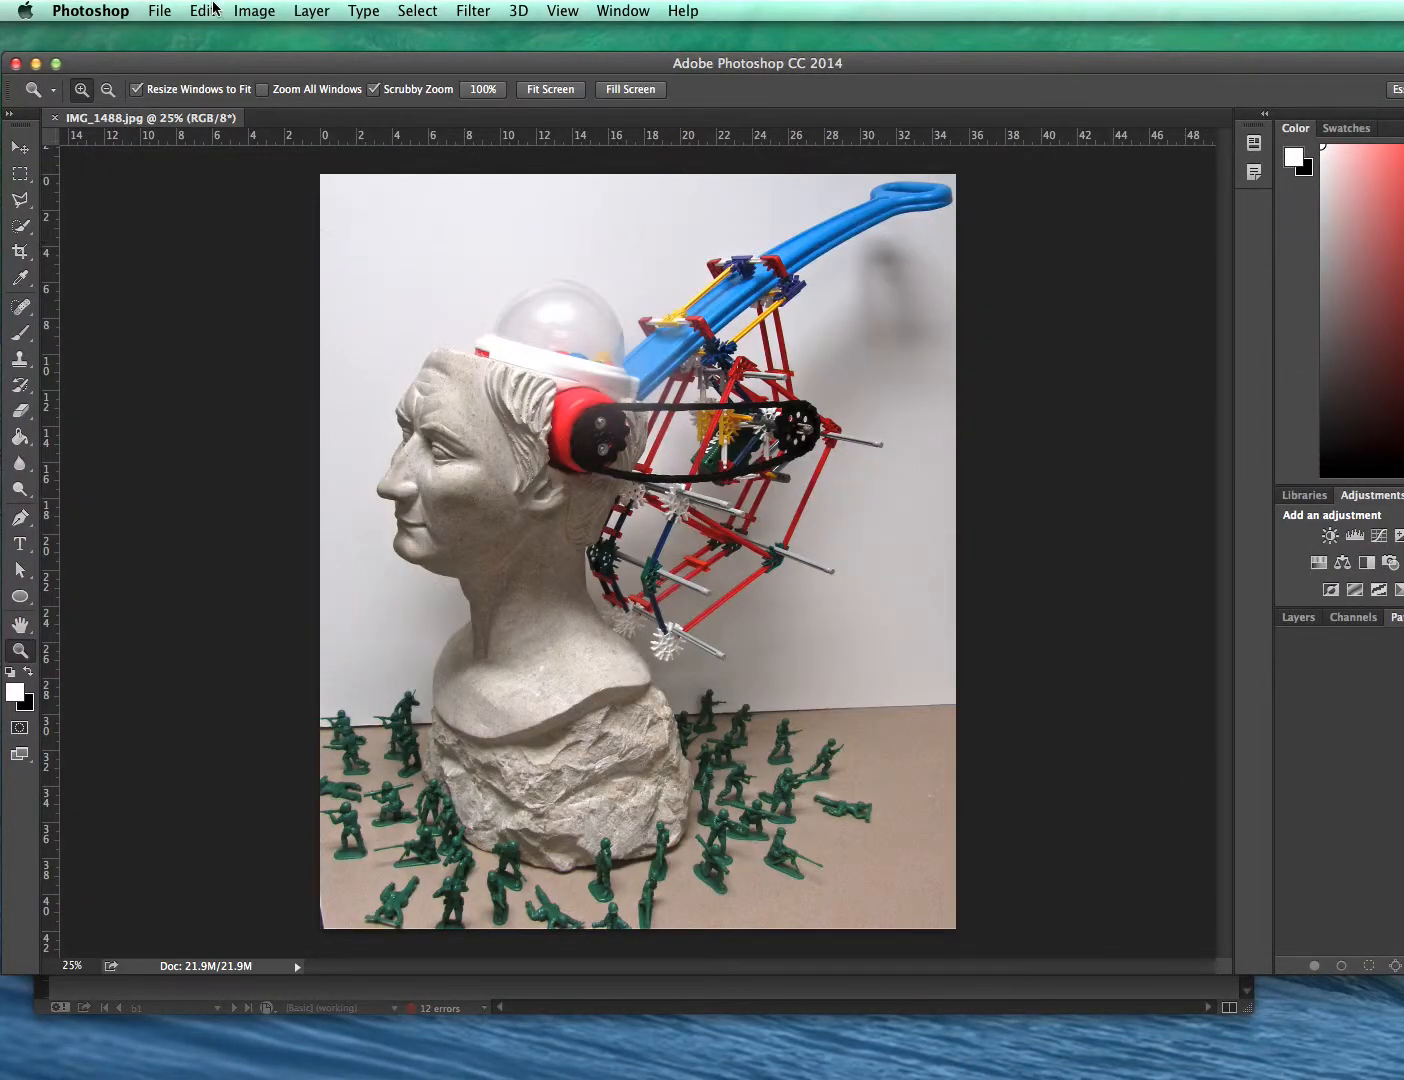
# - Convert the image's mode to CMYK Color
pyautogui.click(246, 10)
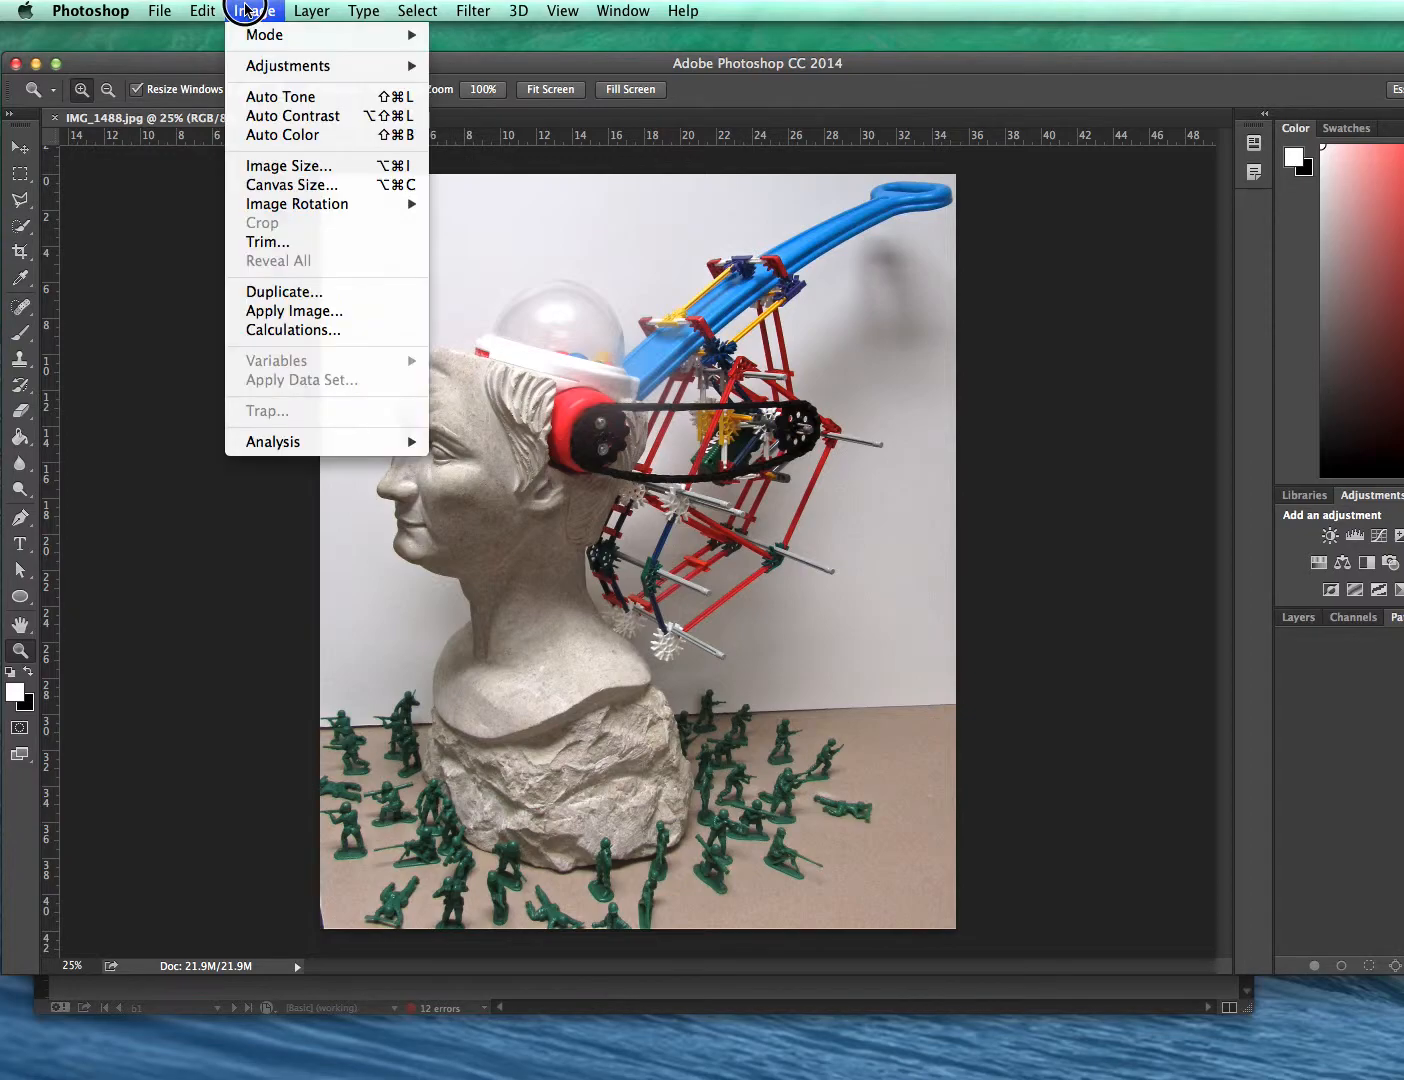
pyautogui.moveTo(380, 35)
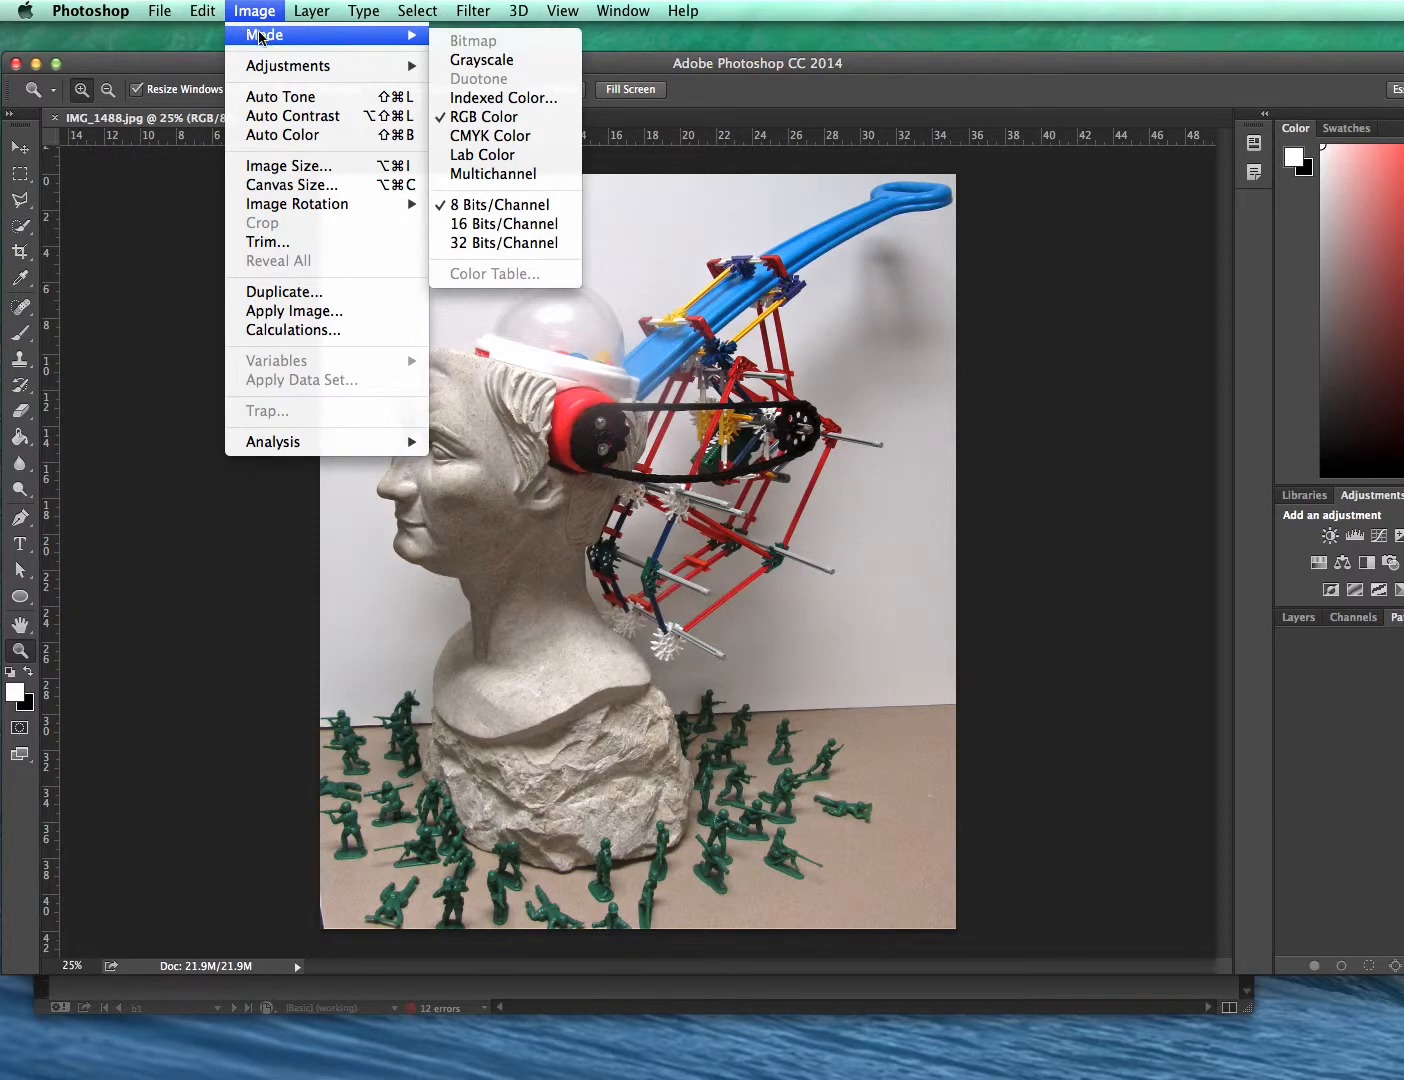
pyautogui.click(529, 136)
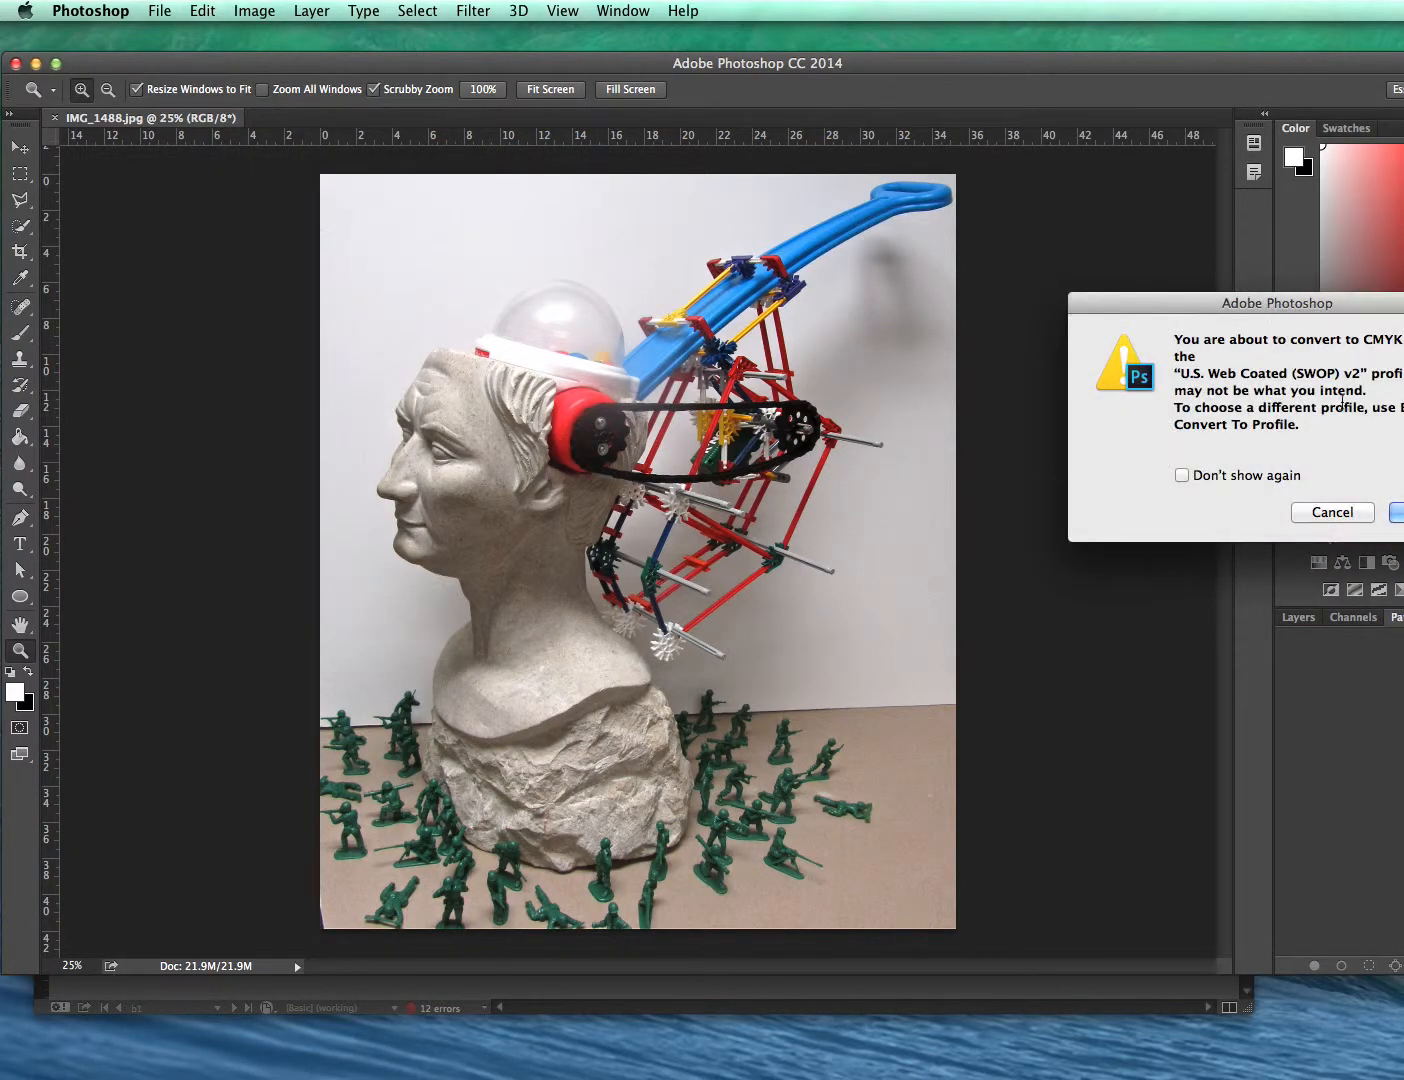
pyautogui.click(1397, 510)
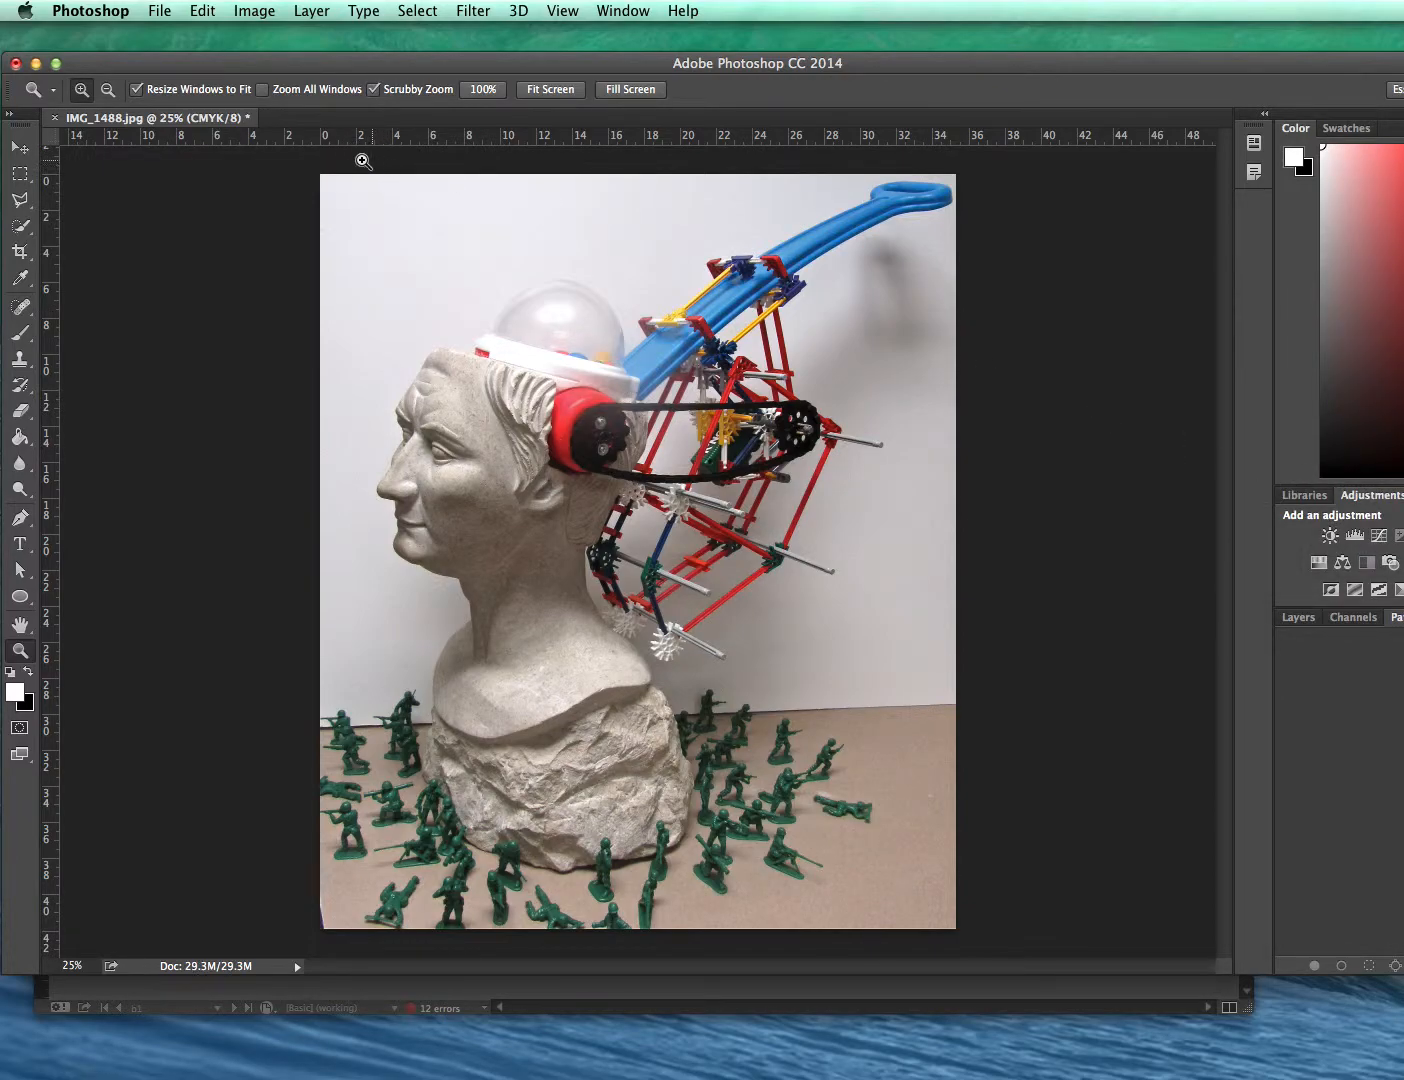
# - Close the image, saving the changes as JPEG at quality 8 (High)
pyautogui.click(55, 121)
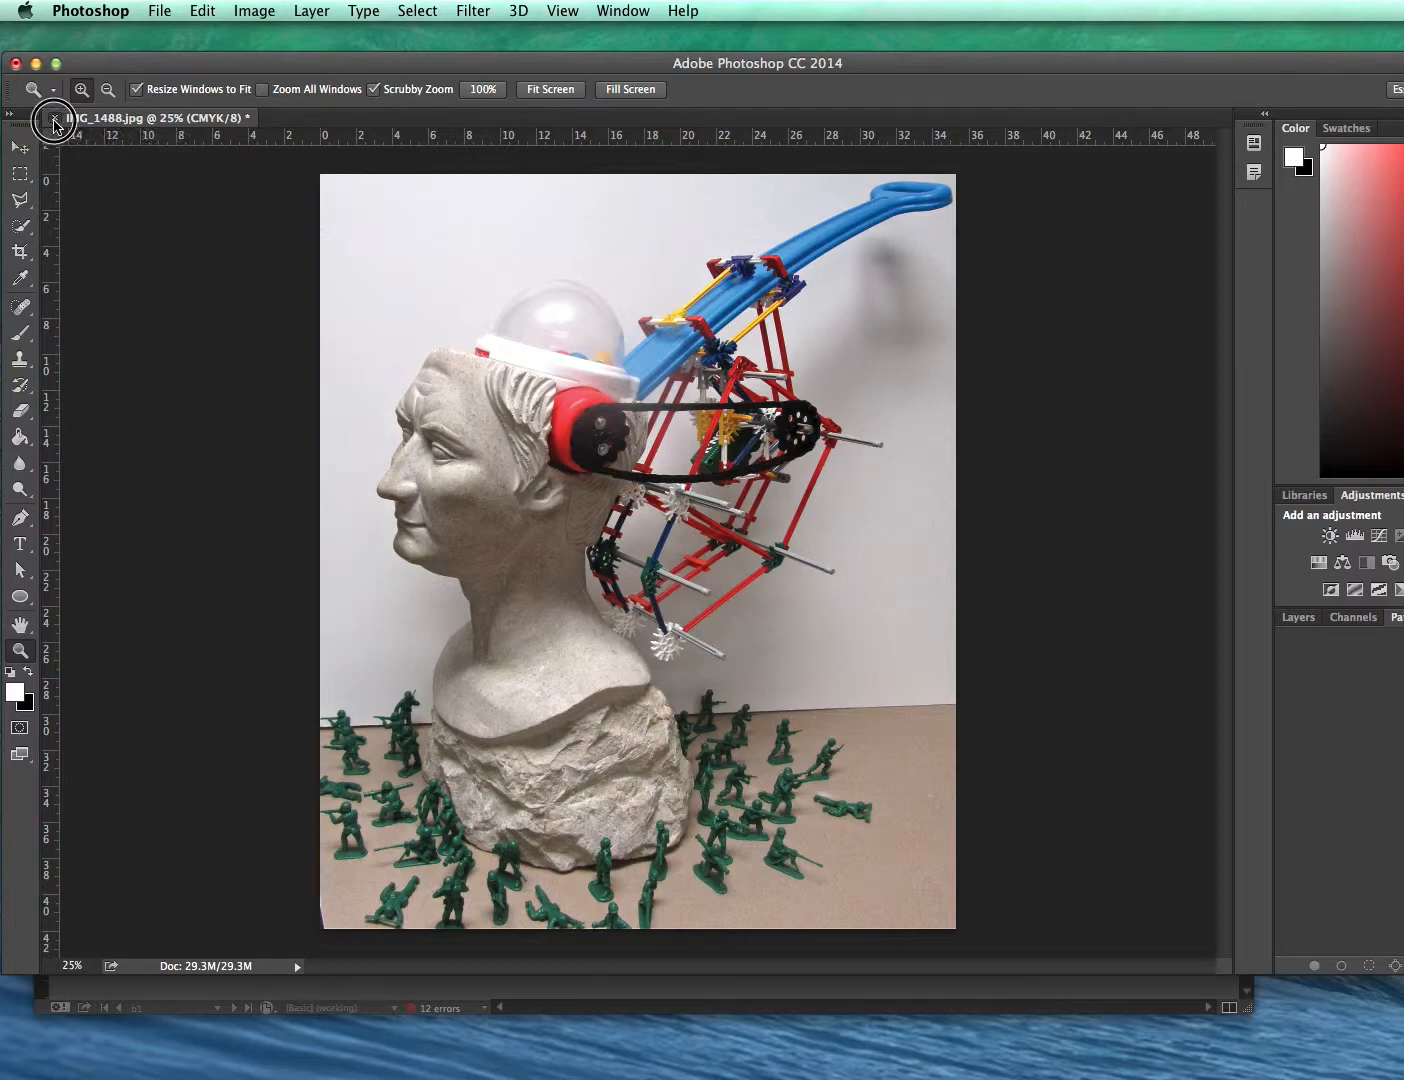
pyautogui.moveTo(1064, 331); pyautogui.dragTo(603, 300)
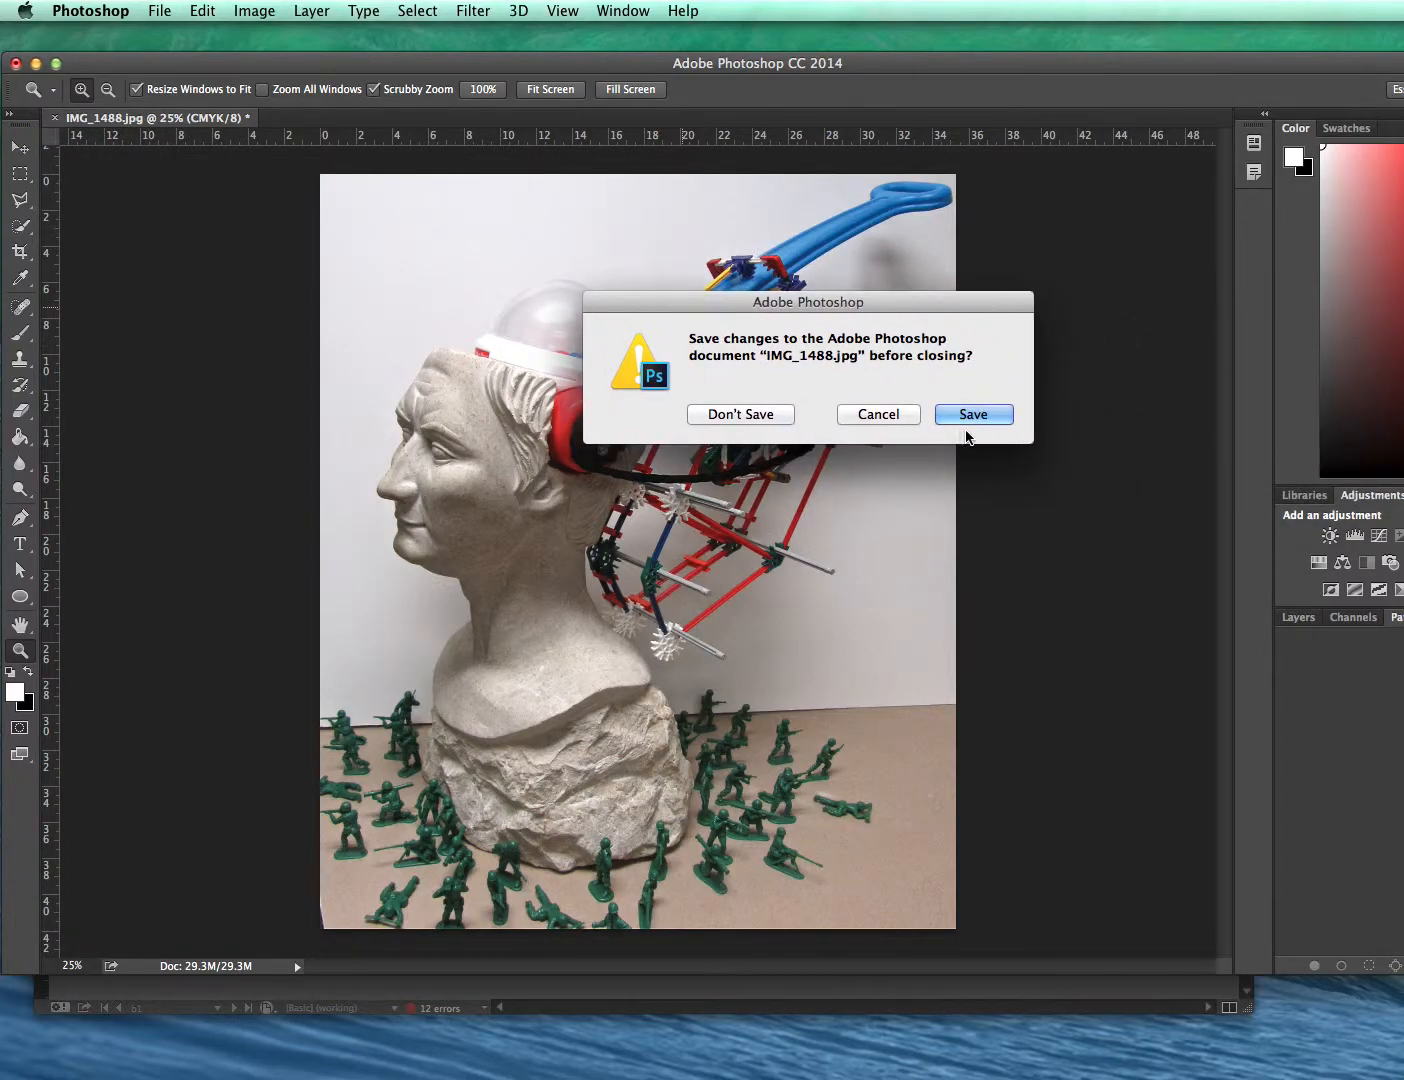
pyautogui.click(969, 414)
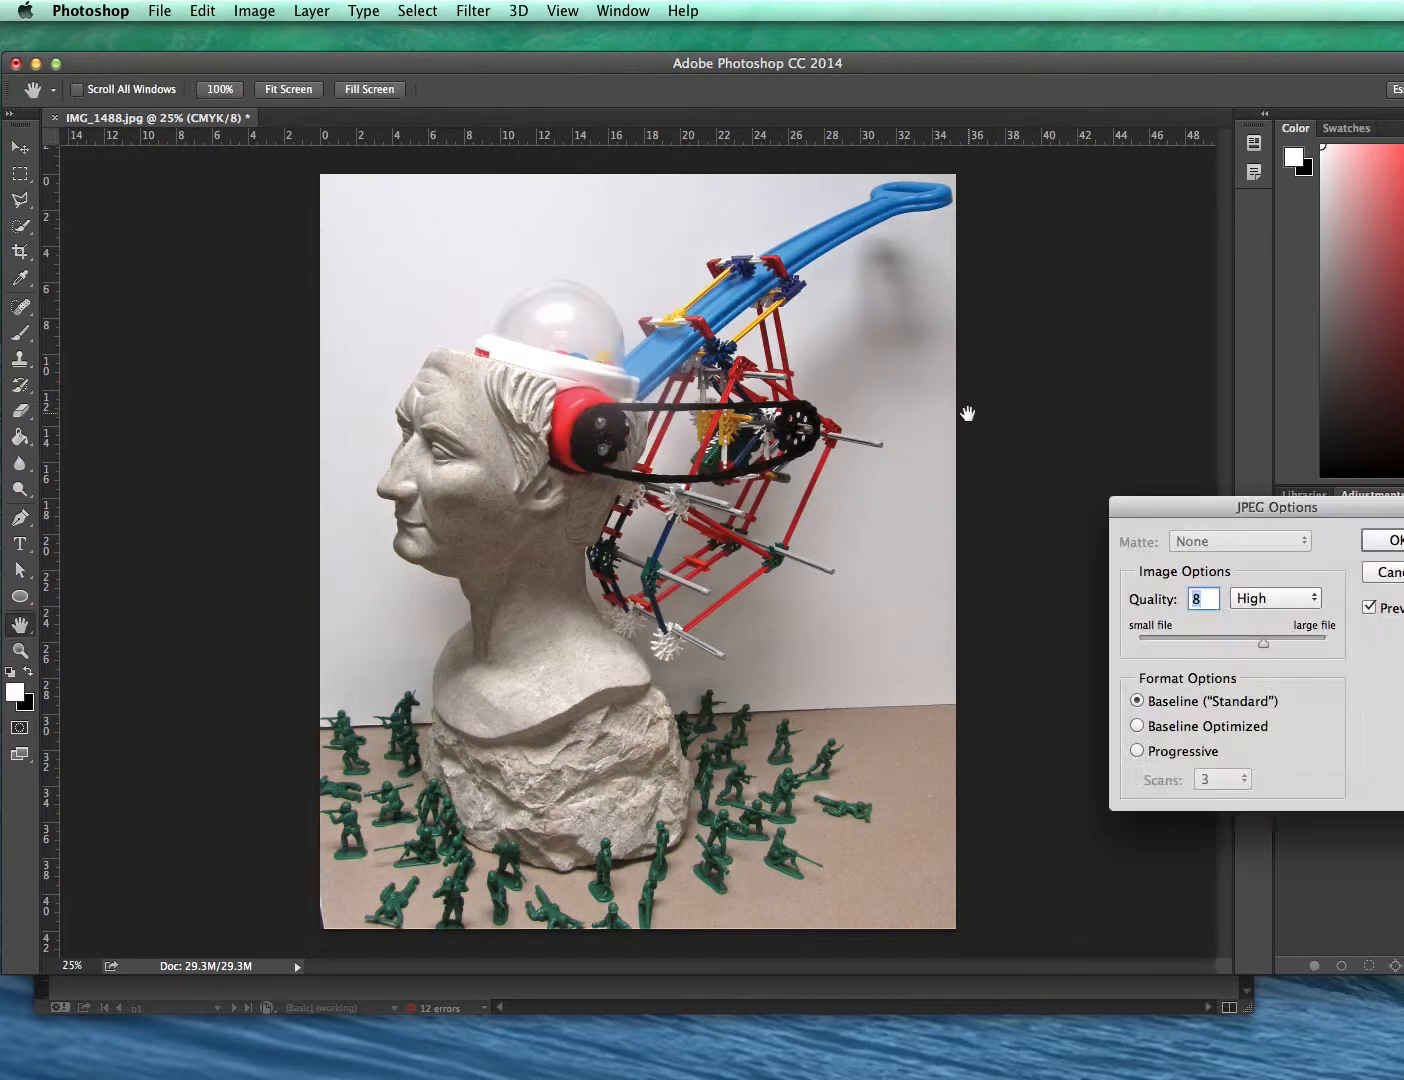
pyautogui.moveTo(1142, 507); pyautogui.dragTo(799, 442)
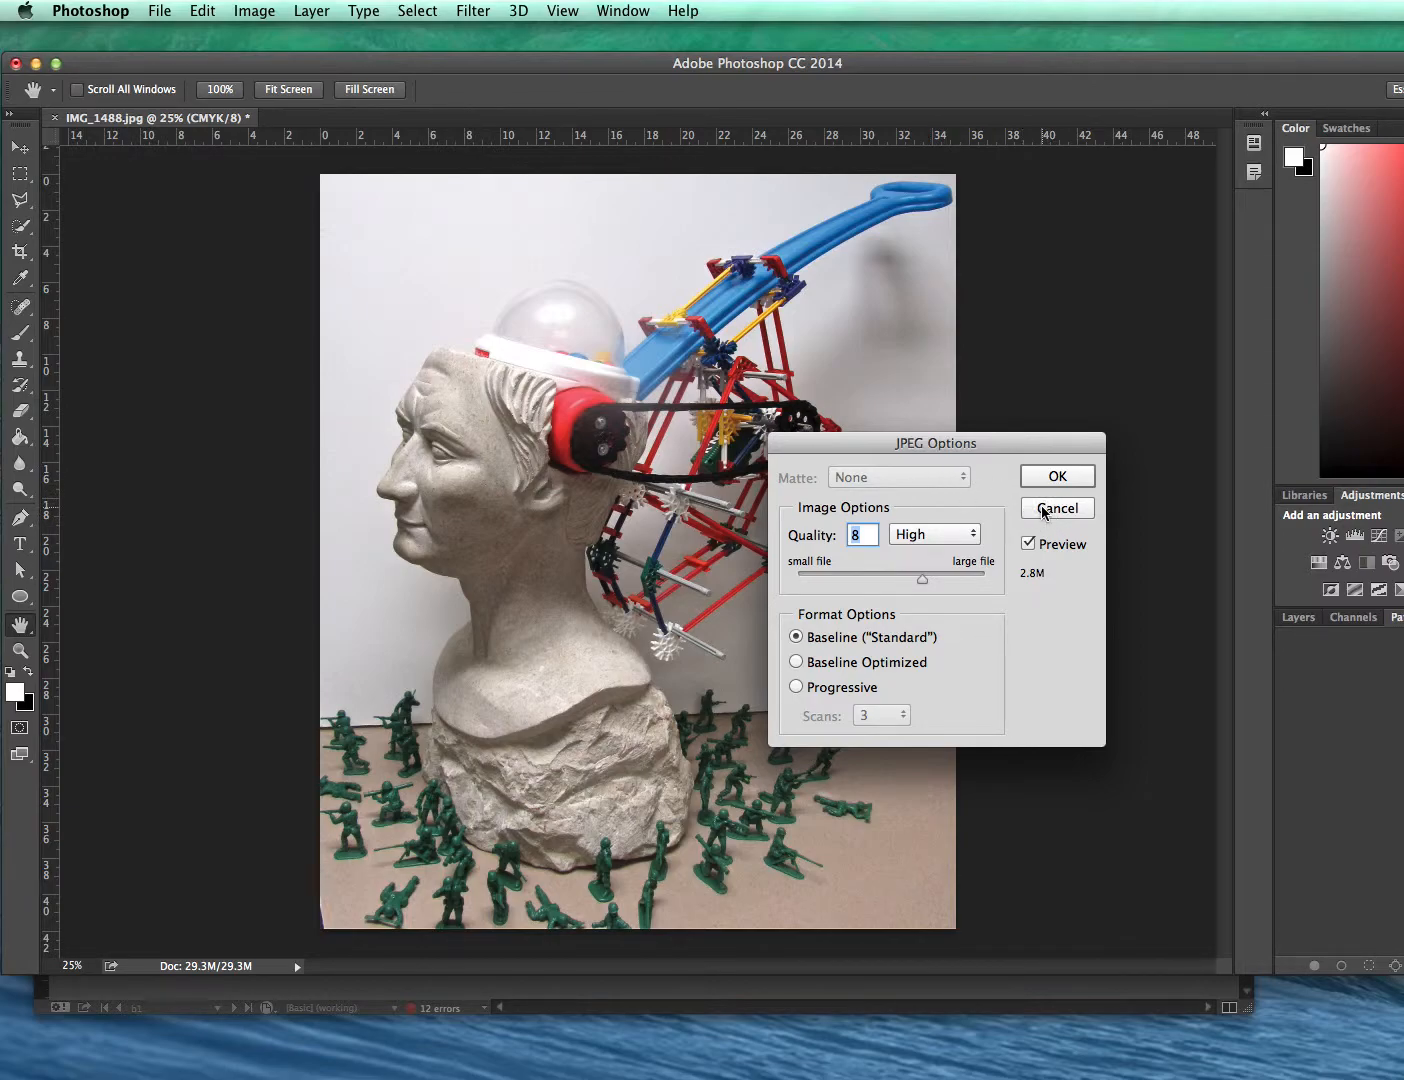
pyautogui.click(1050, 476)
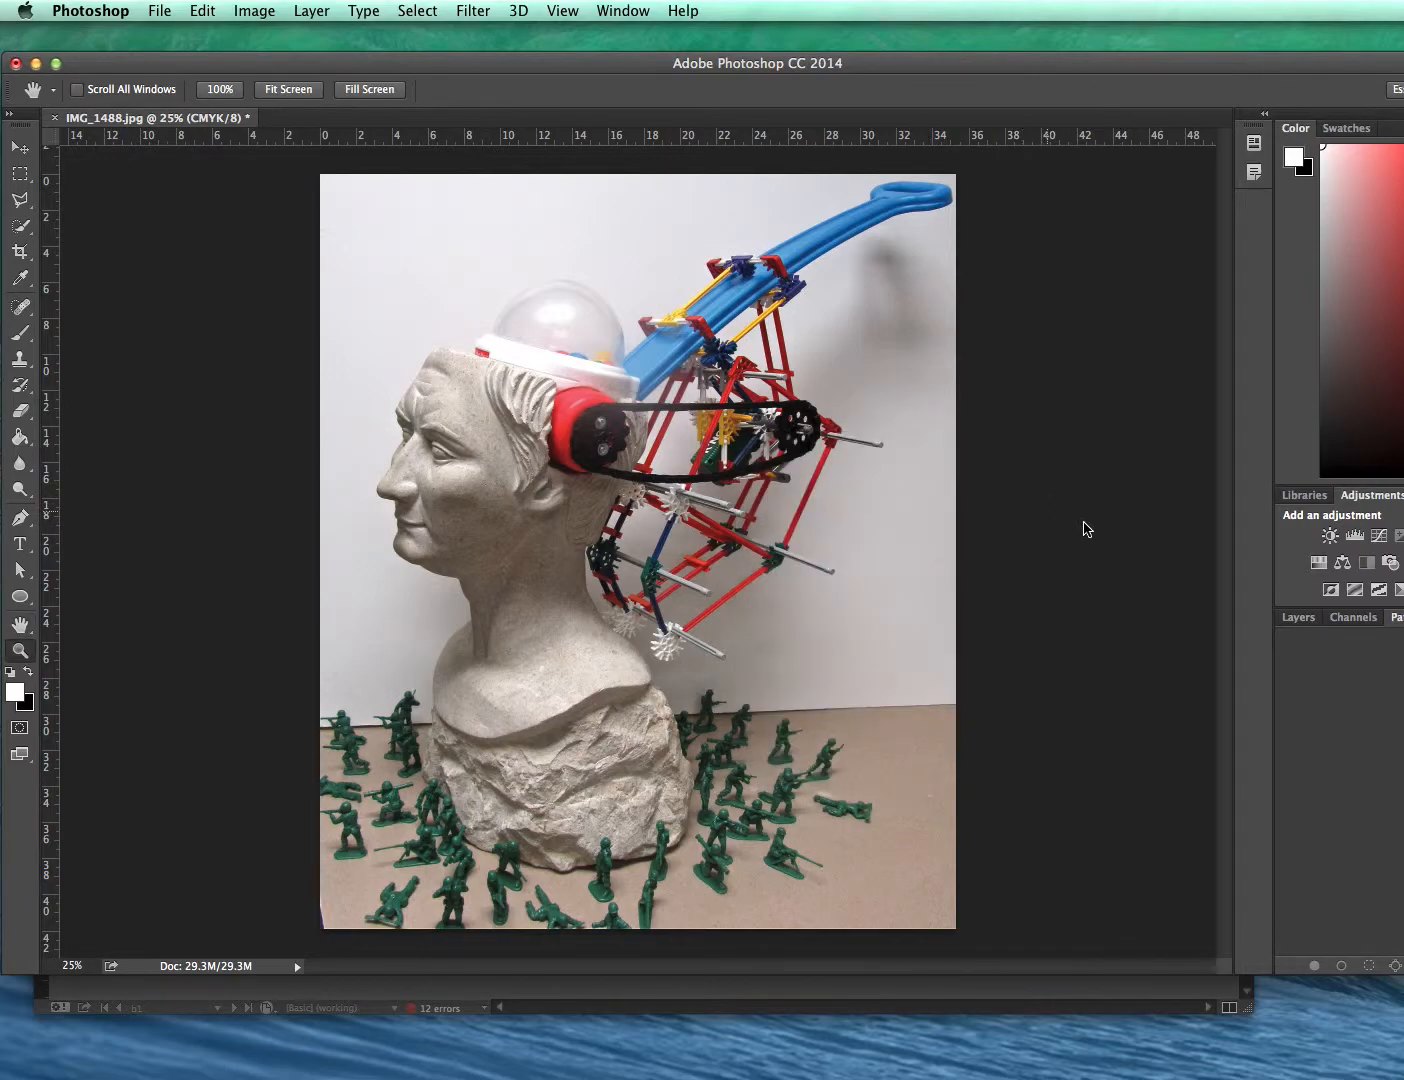
# - Save the image as IMG_1488.tif in TIFF format with LZW compression, then close it
pyautogui.press('z')
pyautogui.click(155, 12)
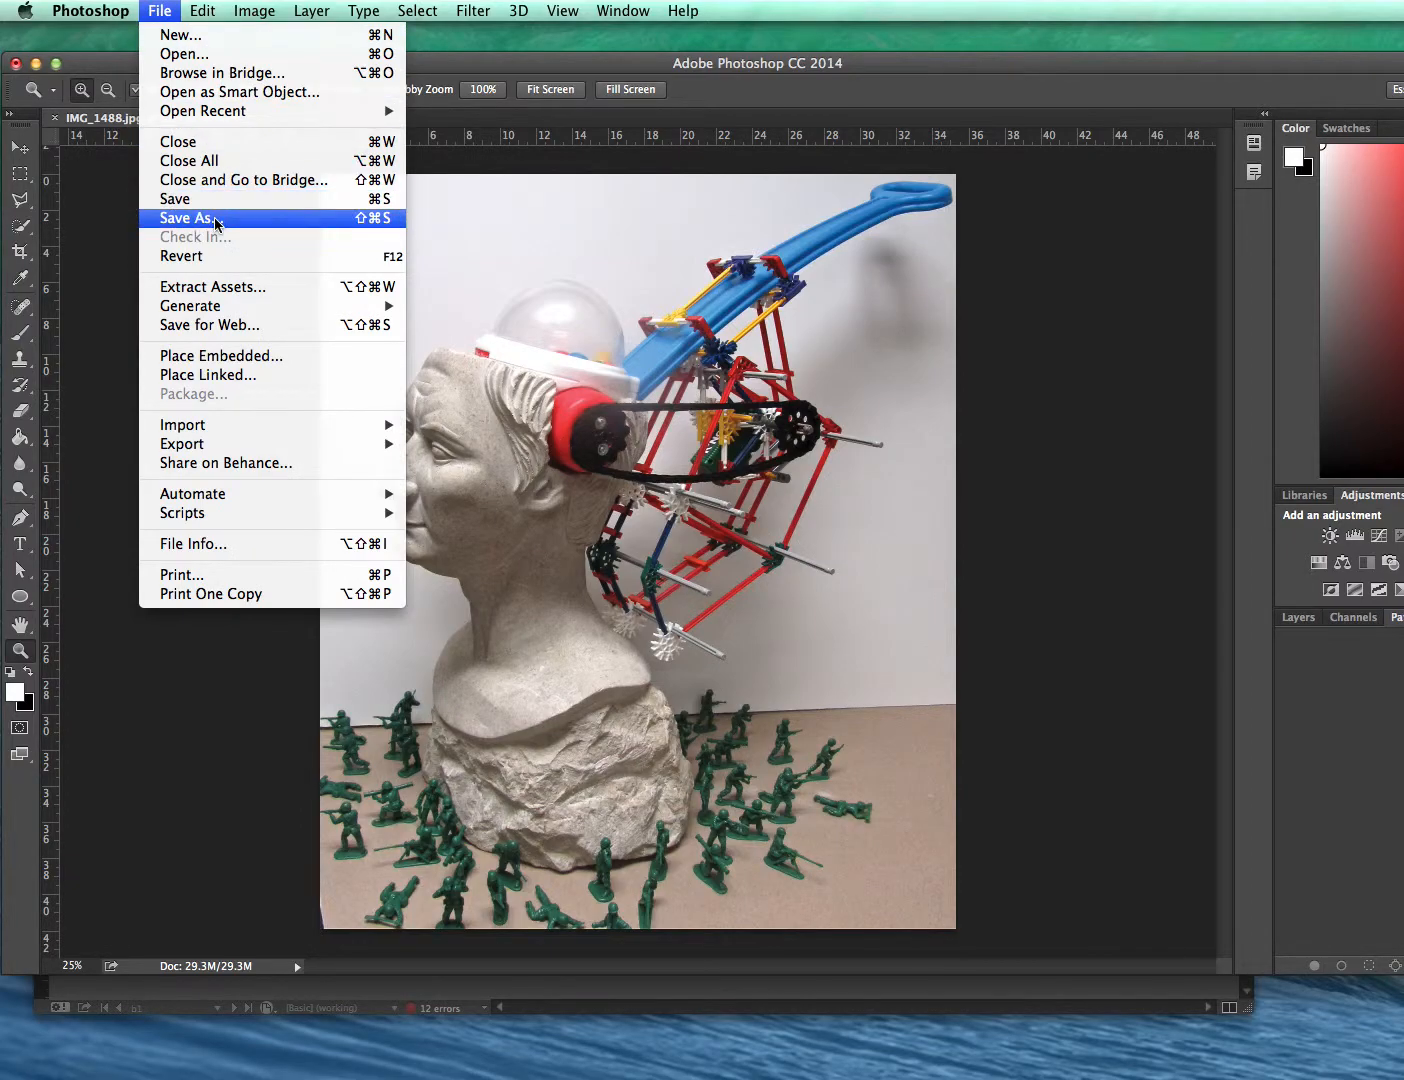
pyautogui.click(209, 215)
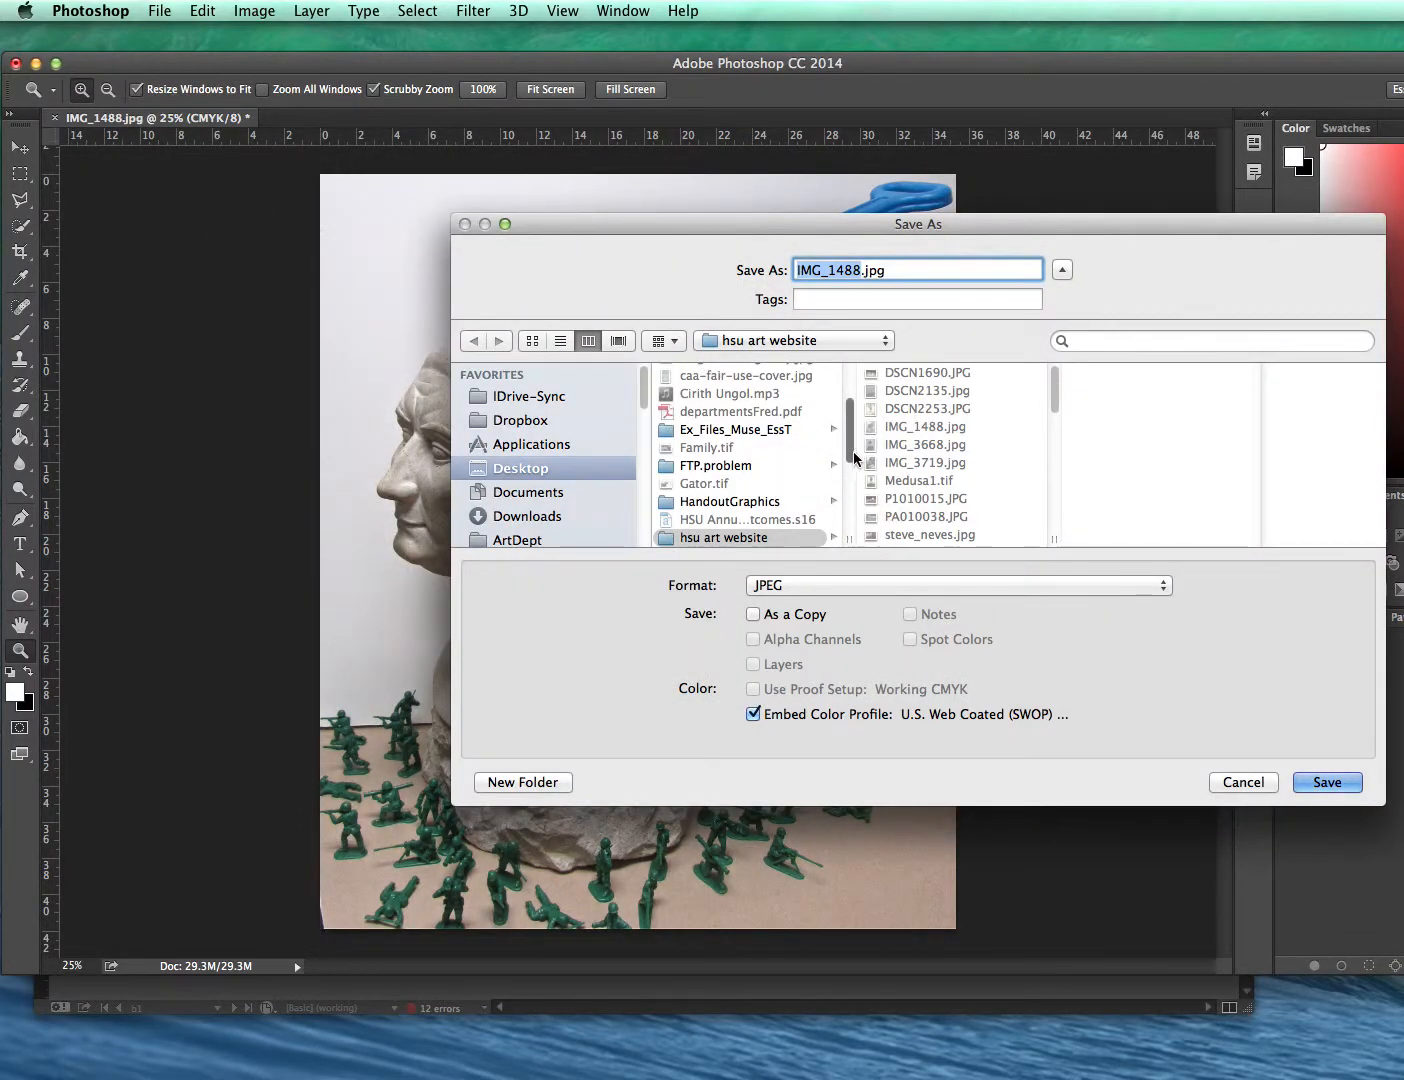
pyautogui.click(918, 591)
pyautogui.click(923, 707)
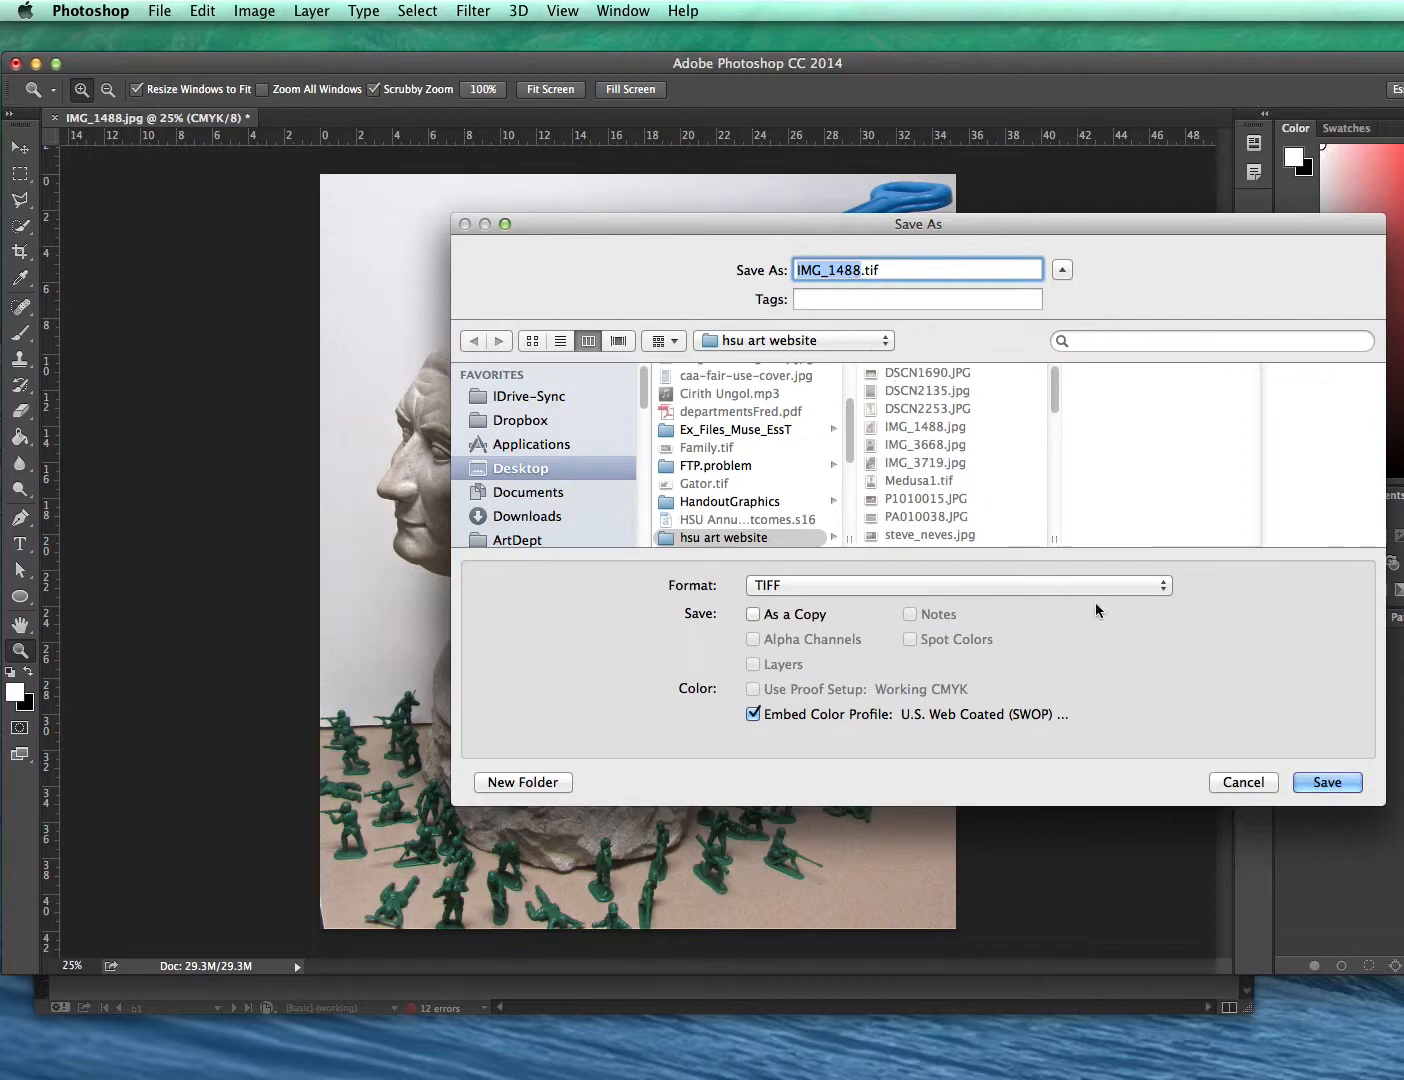
pyautogui.click(1317, 784)
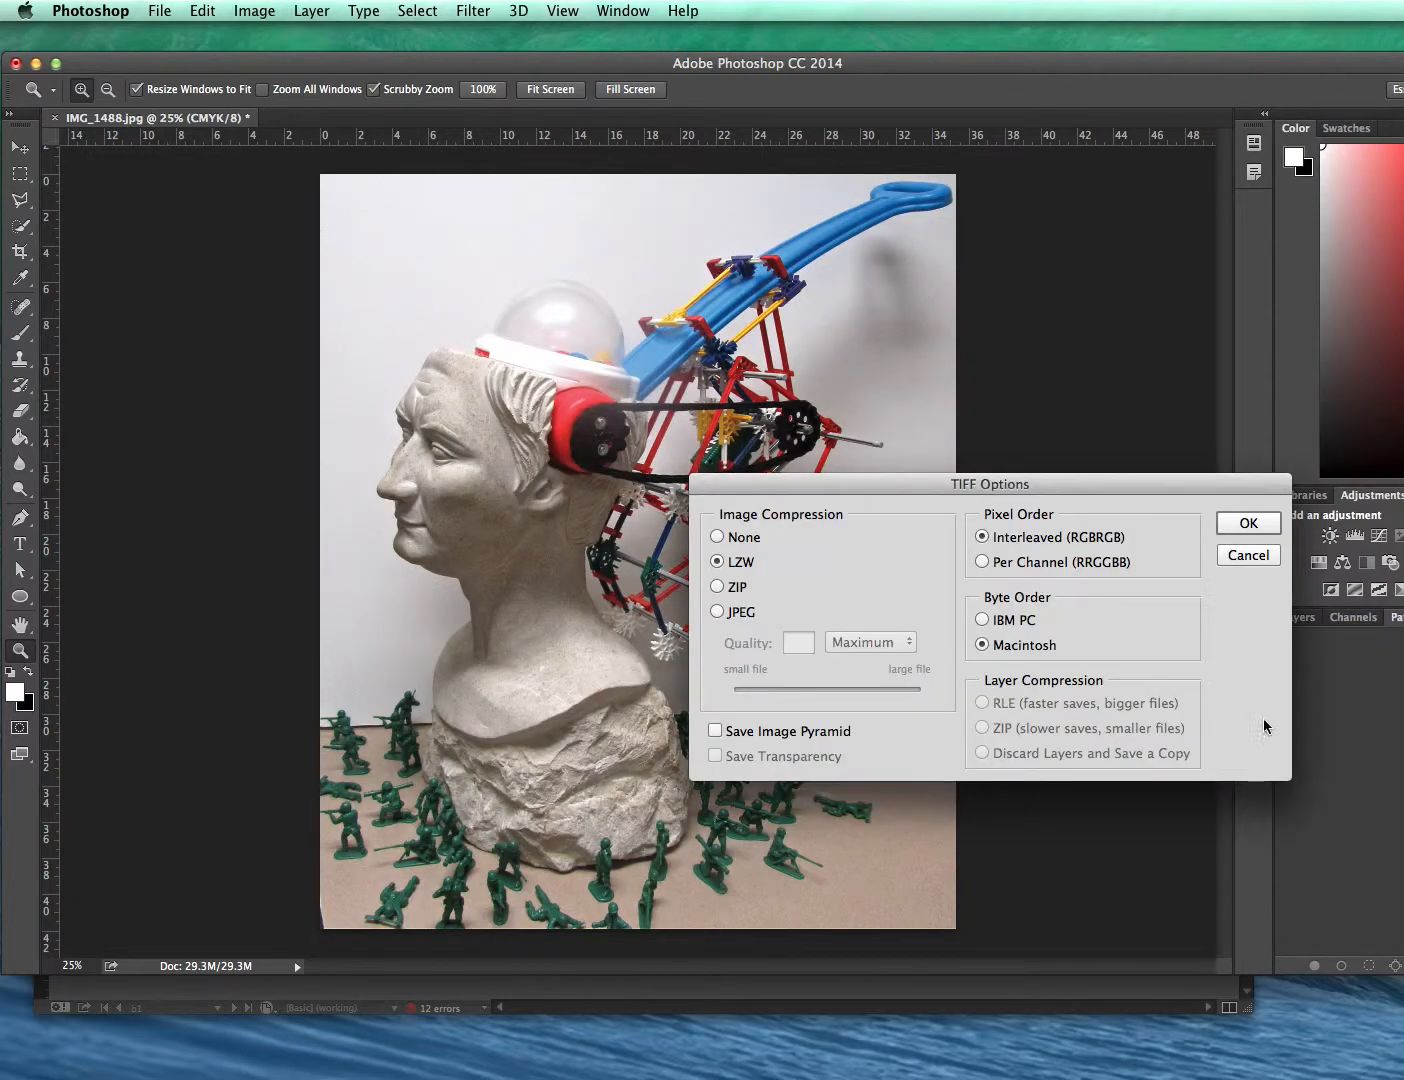
pyautogui.click(1219, 525)
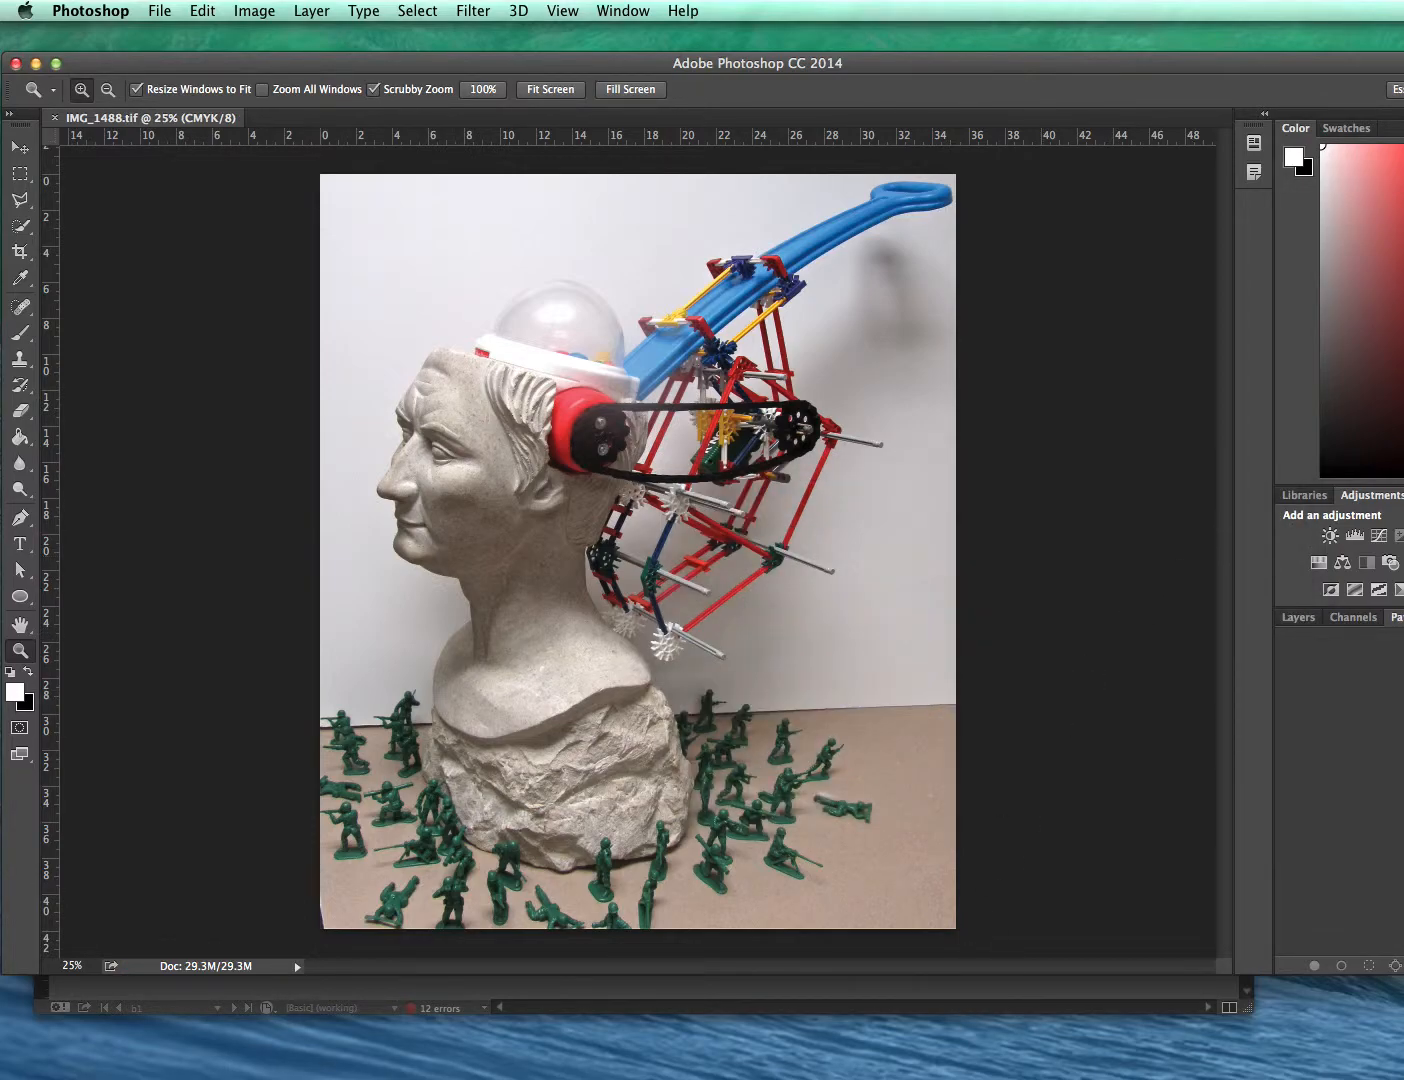
pyautogui.click(54, 120)
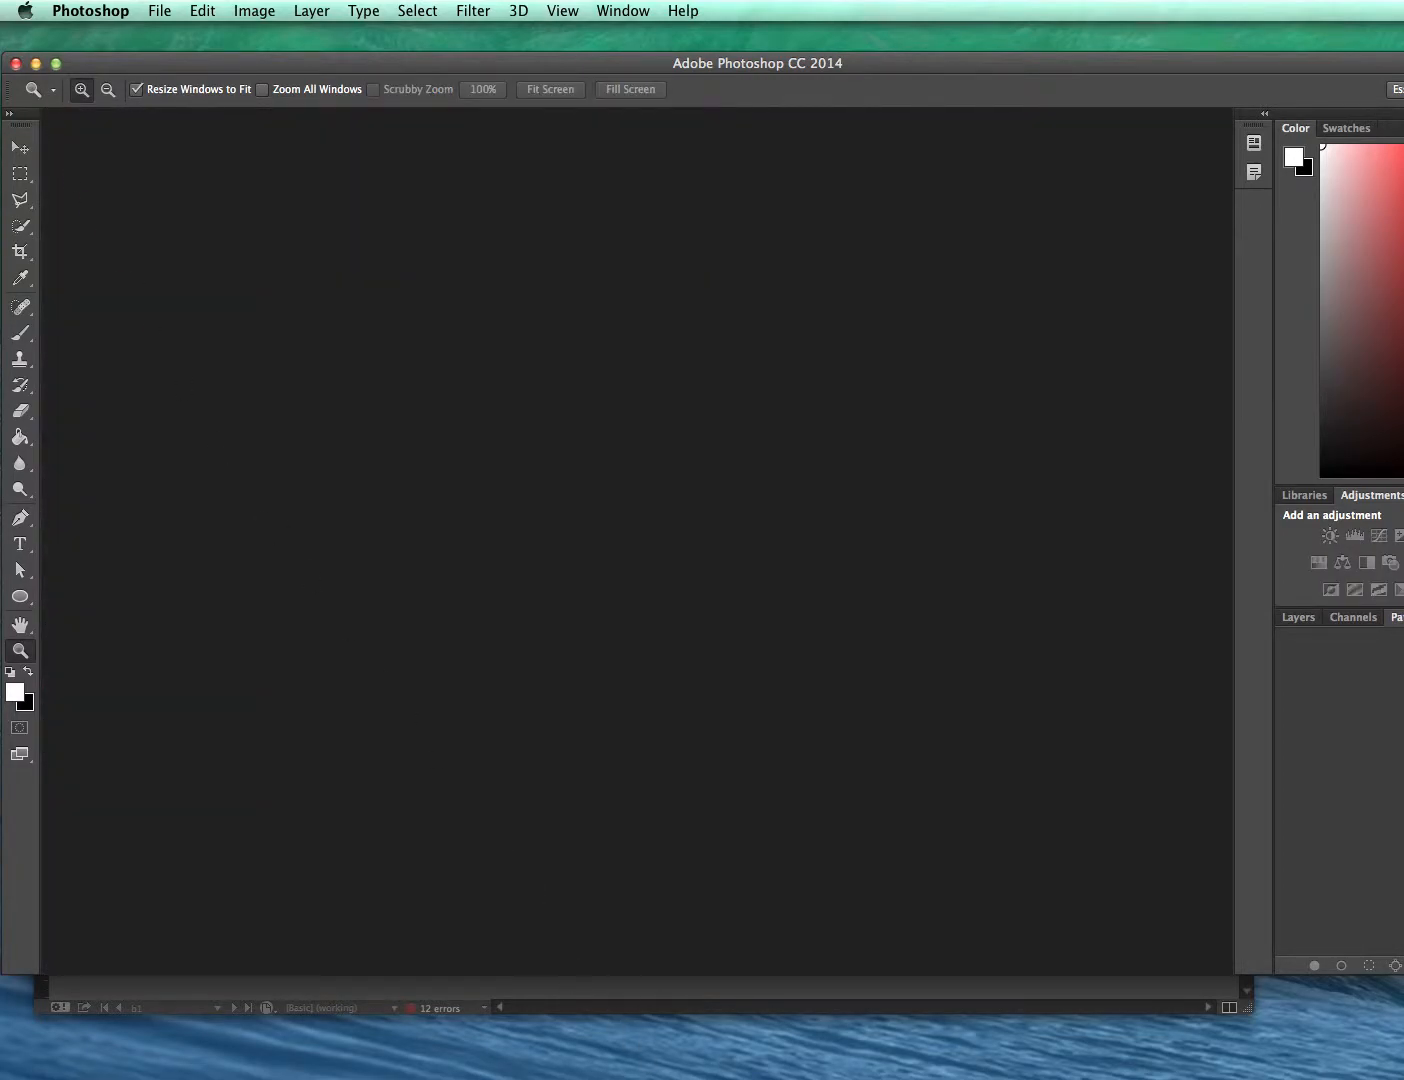
# - Switch to InDesign and relink the placed photo to IMG_1488.tif in the hsu art website folder
pyautogui.press('super+Tab')
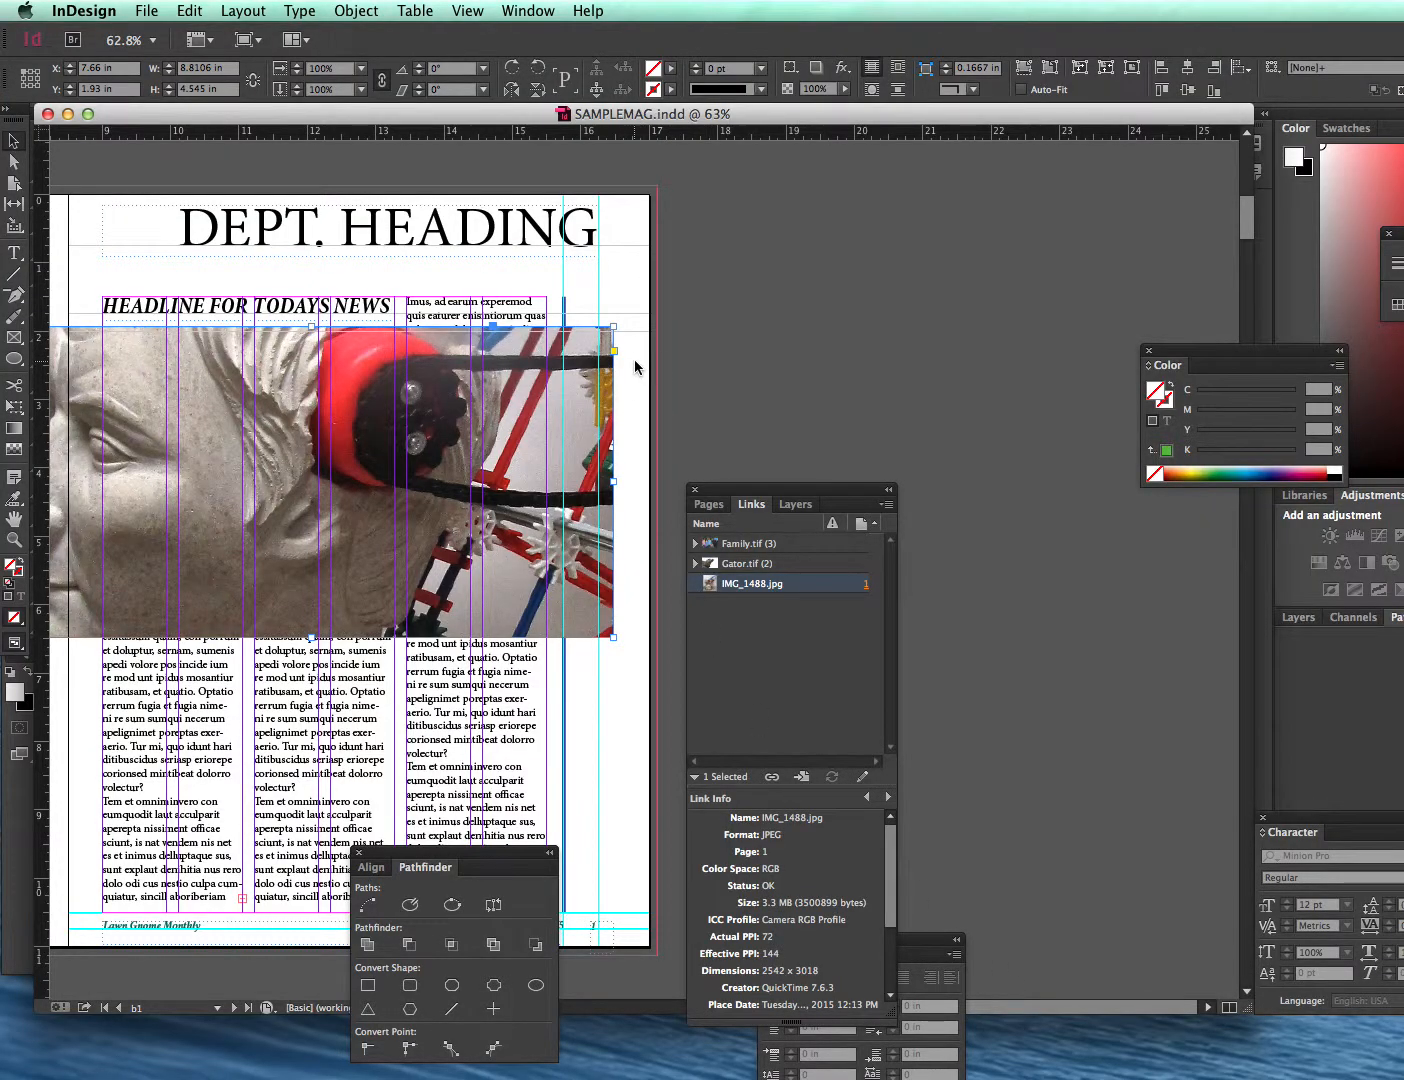
pyautogui.click(634, 363)
pyautogui.click(564, 391)
pyautogui.moveTo(780, 592)
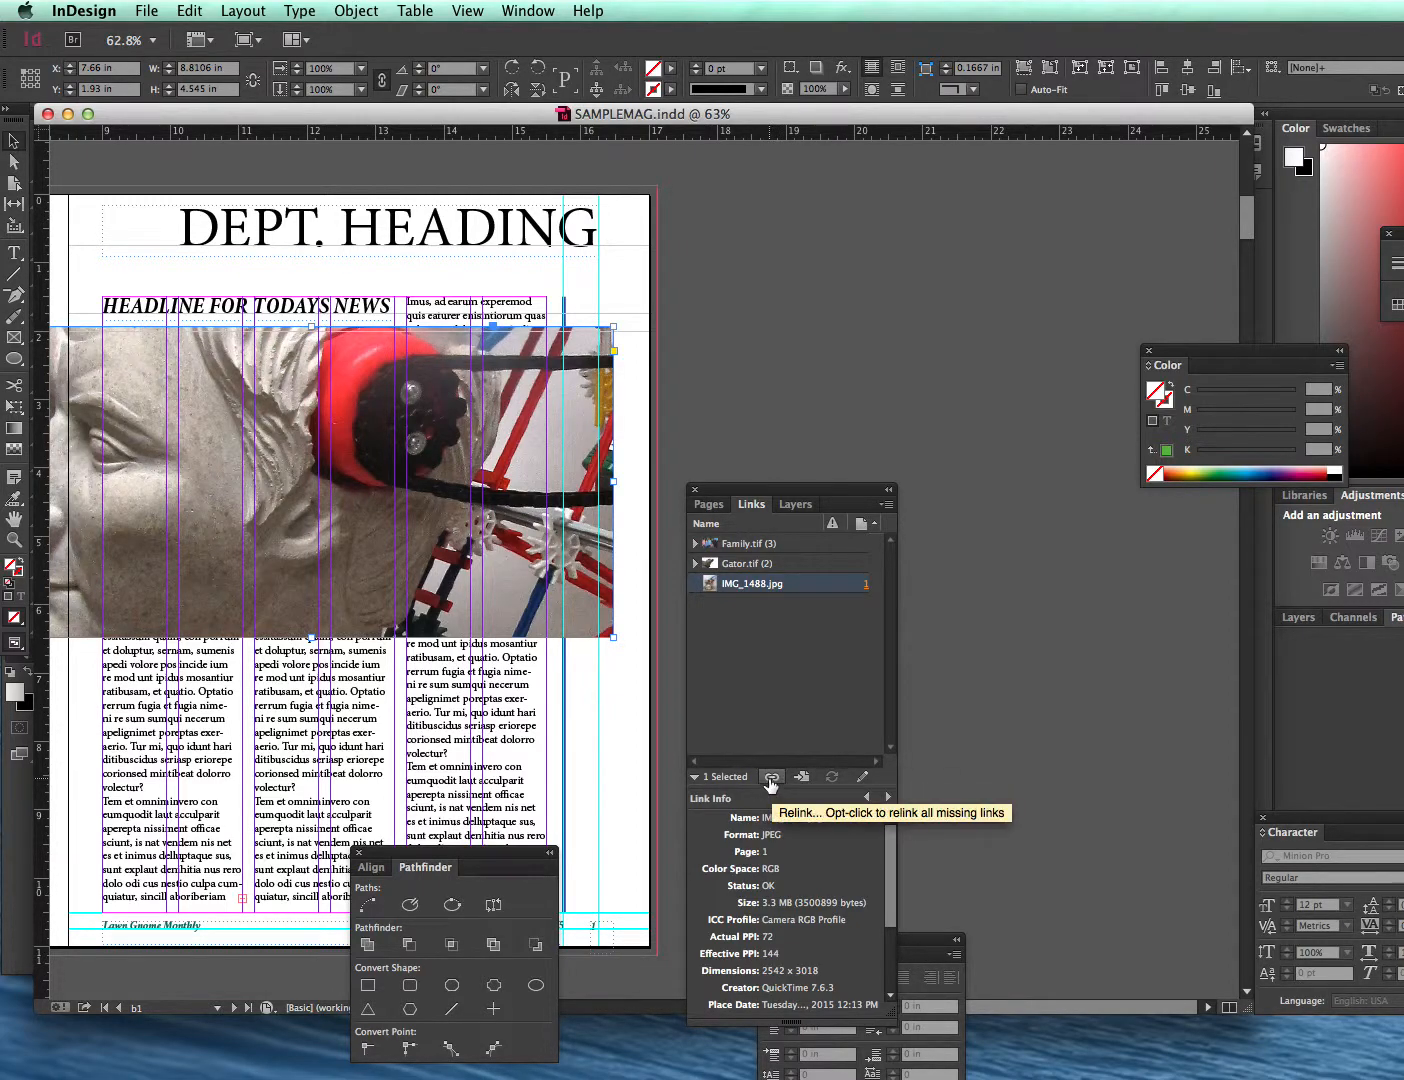
pyautogui.click(770, 779)
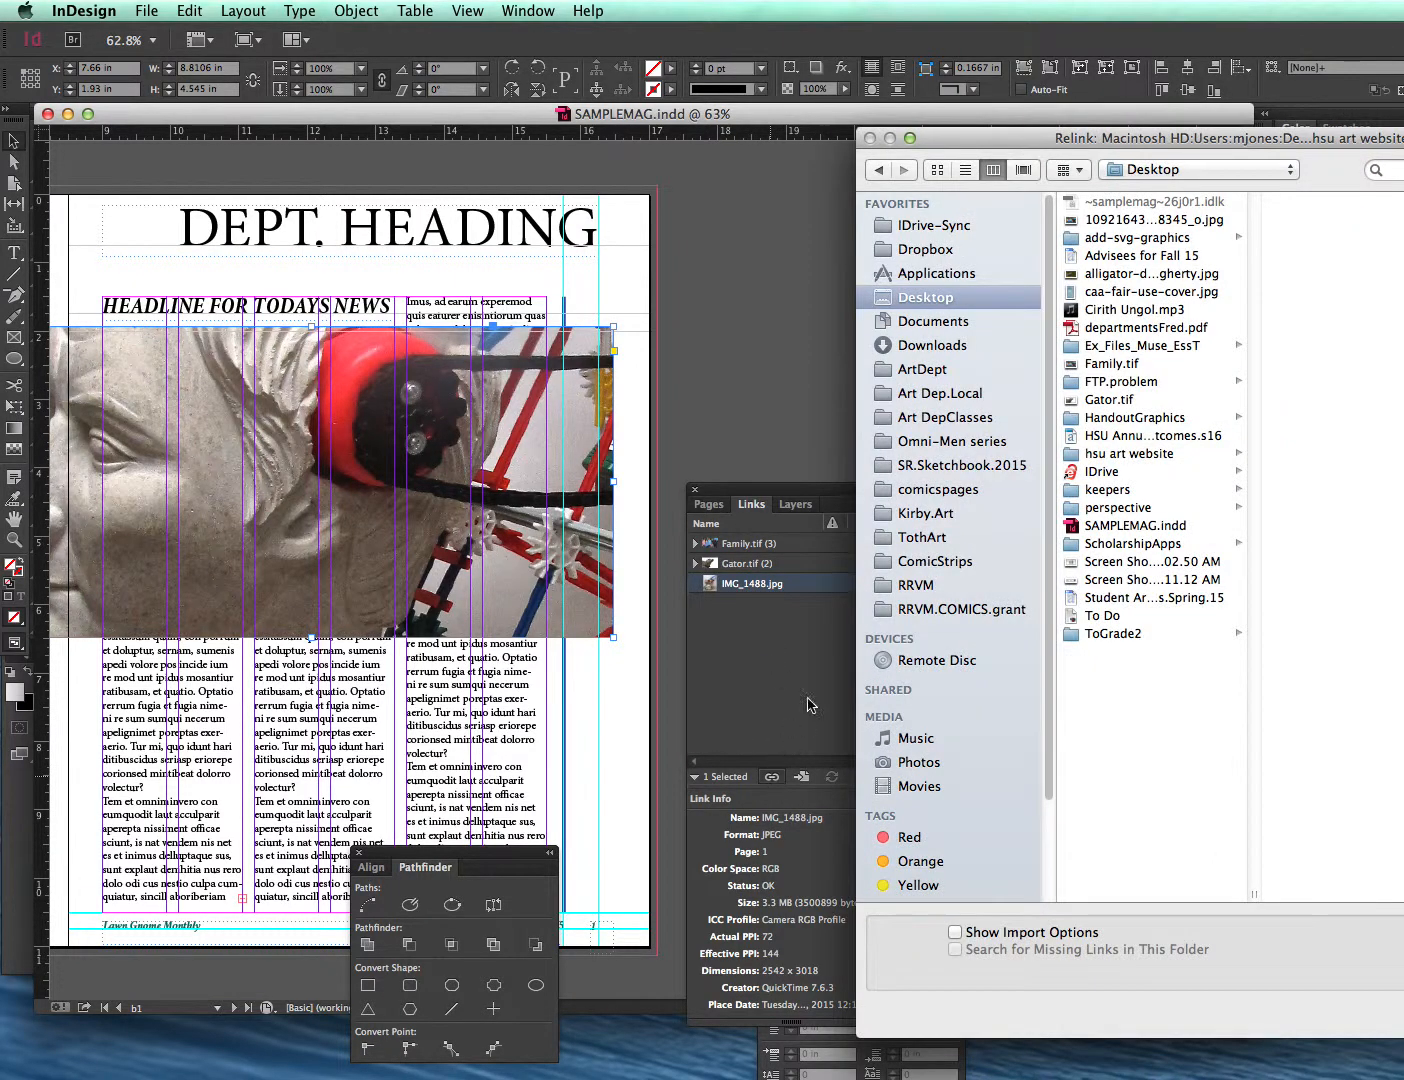
pyautogui.moveTo(1156, 138); pyautogui.dragTo(1036, 133)
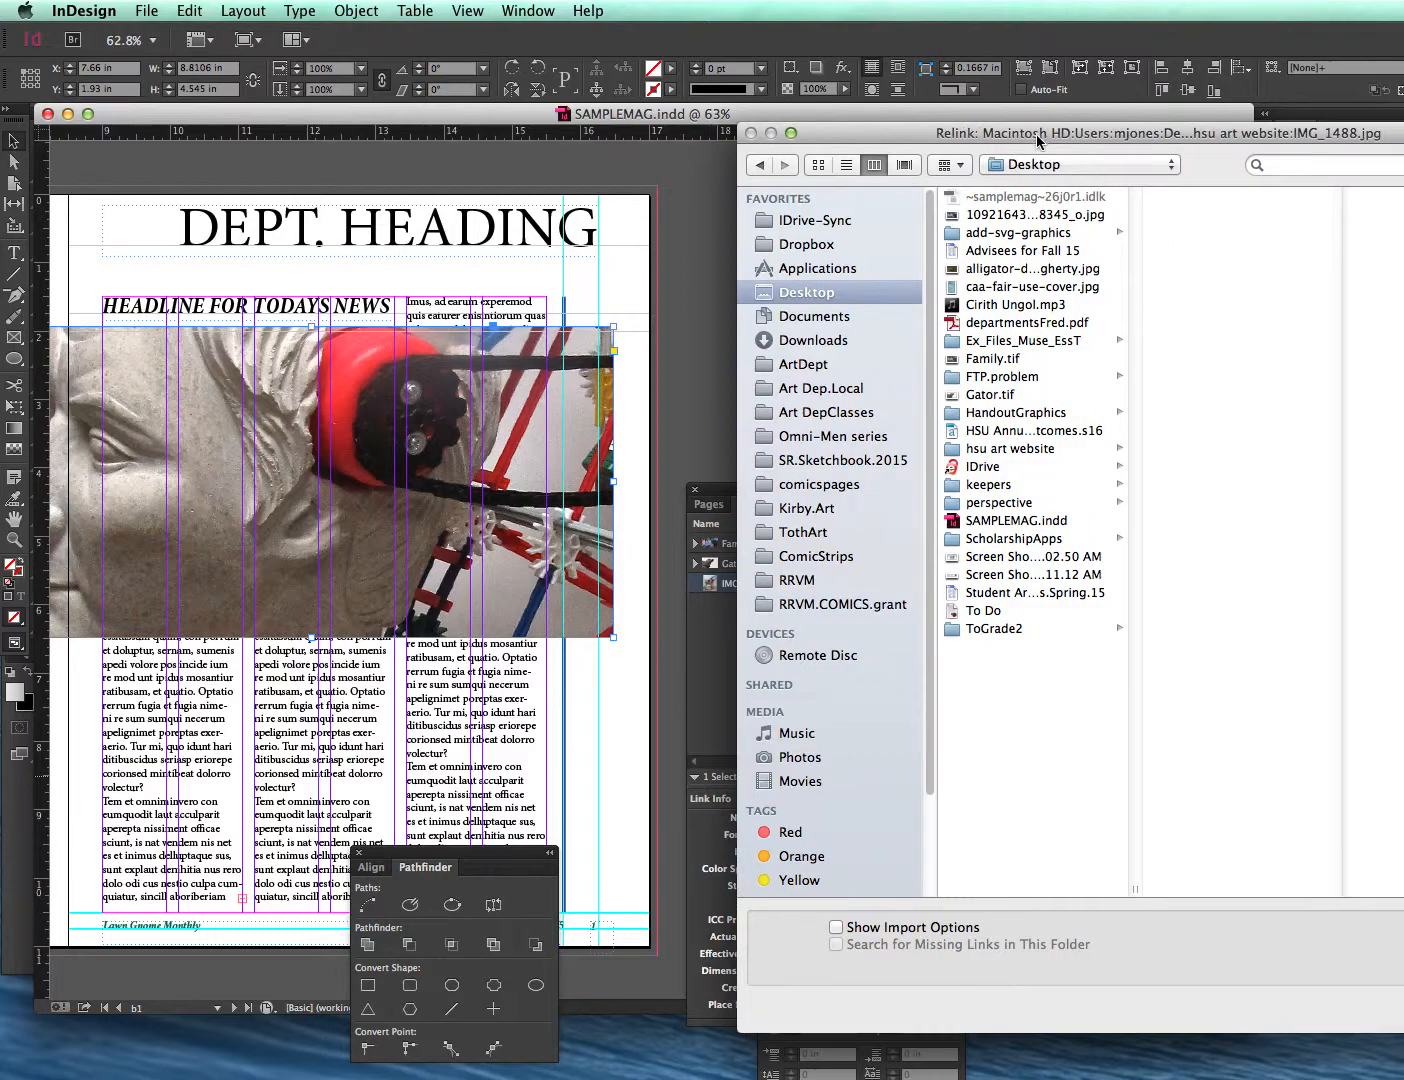
pyautogui.click(1039, 452)
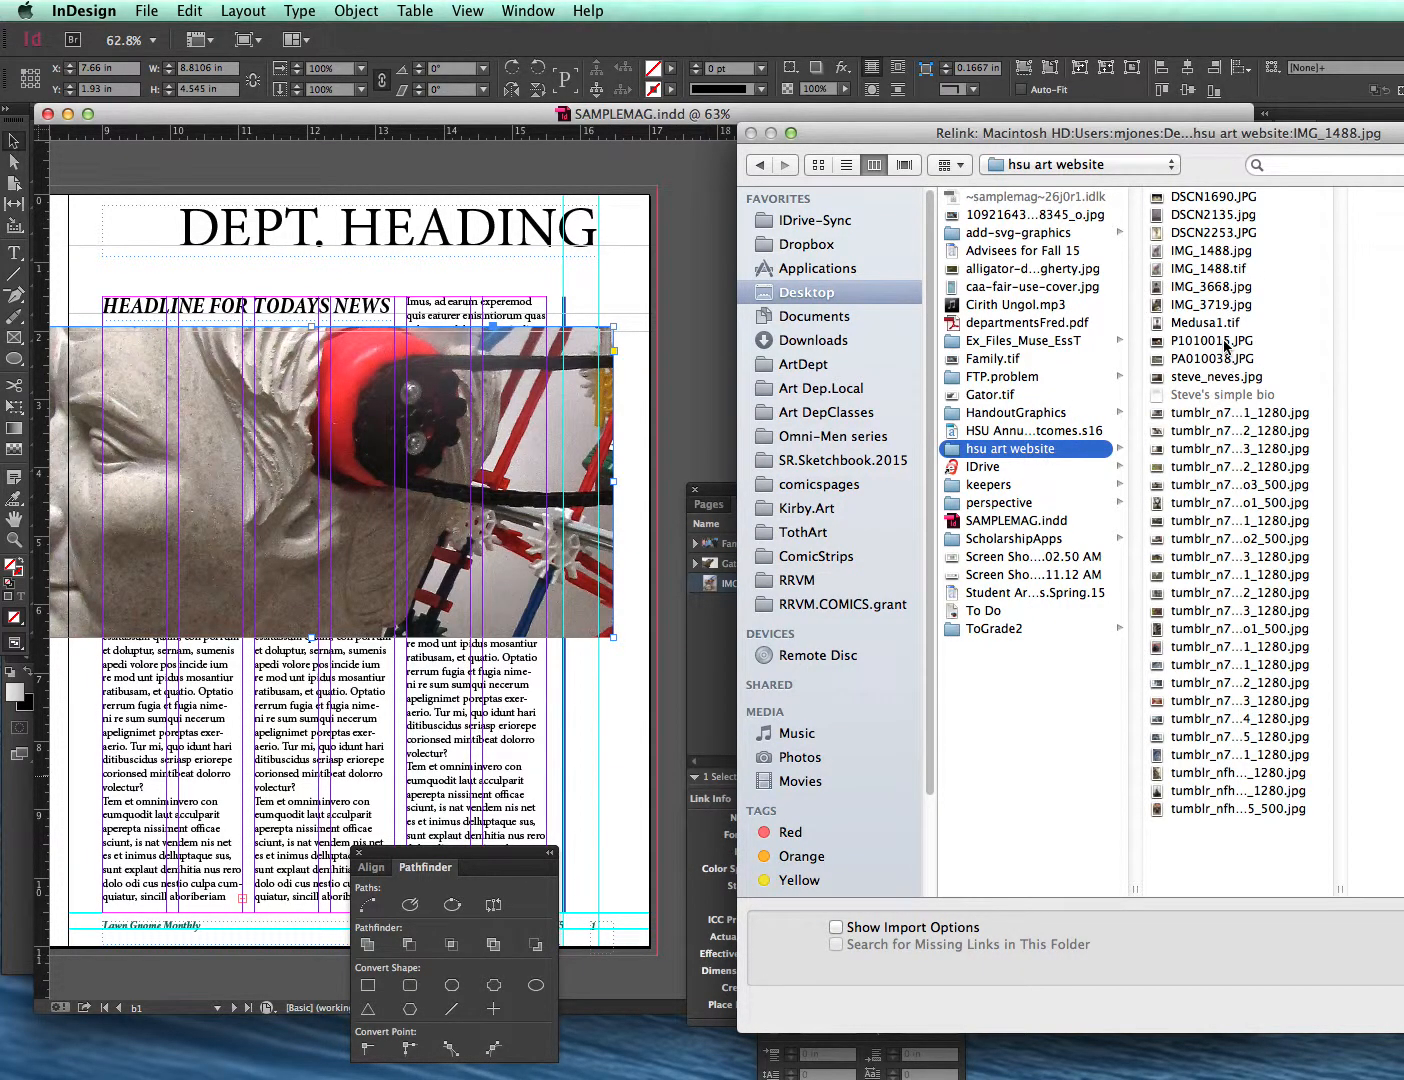
pyautogui.click(1212, 270)
pyautogui.moveTo(1187, 124); pyautogui.dragTo(878, 124)
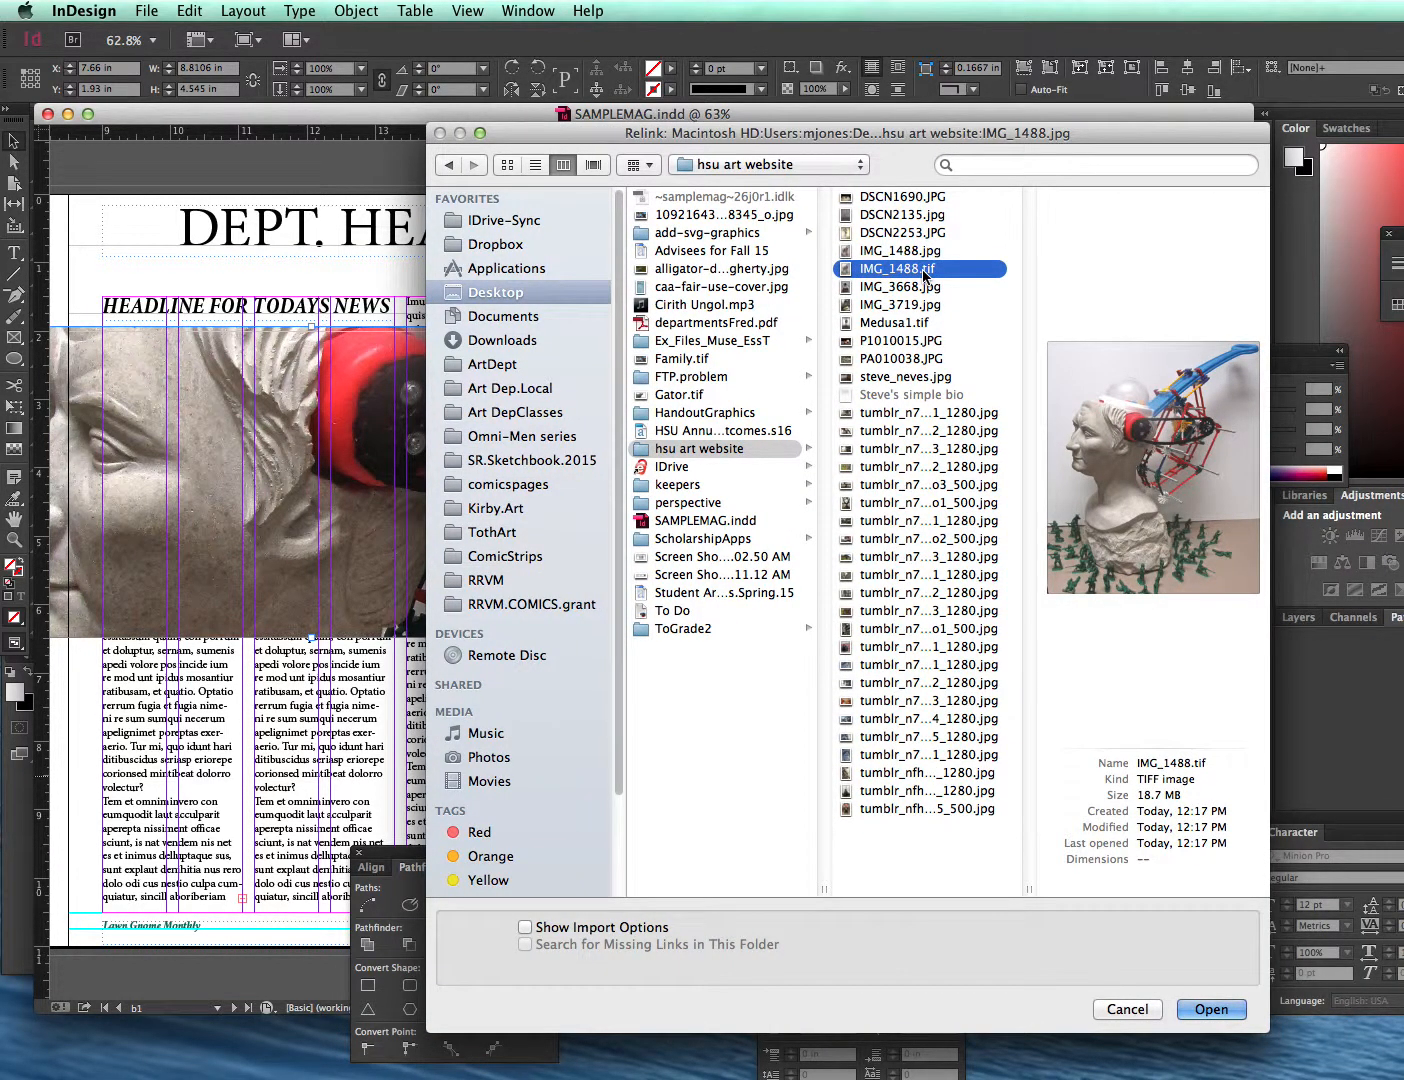
pyautogui.click(1211, 1009)
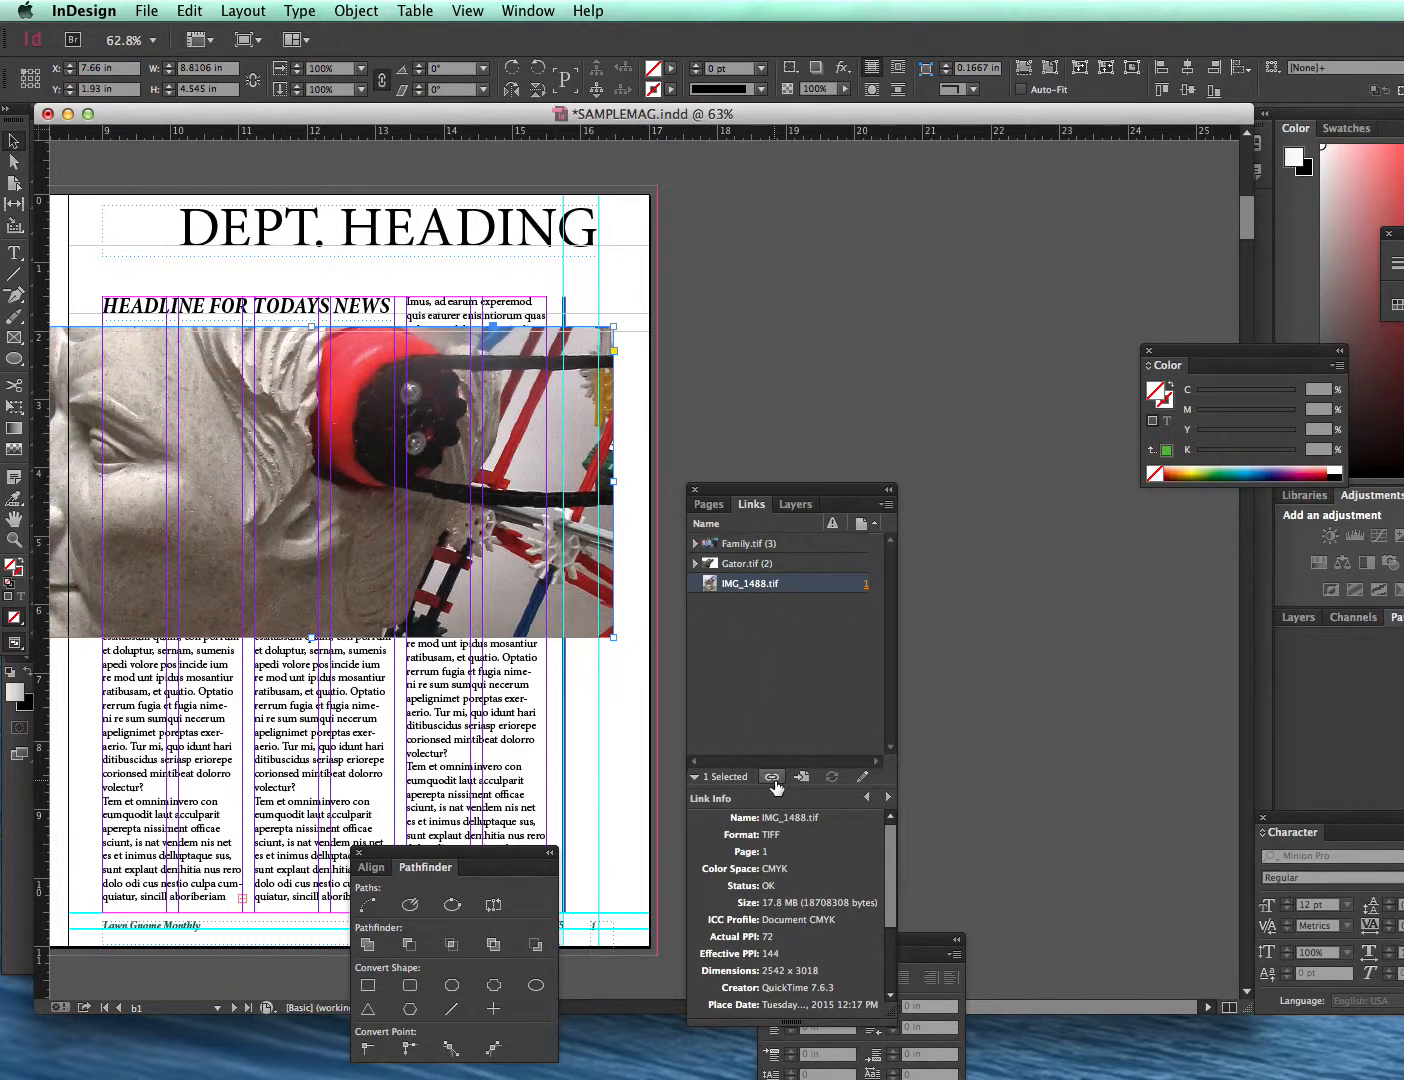
# - Save the document and start packaging it, keeping Instructions.txt as the printing instructions file
pyautogui.click(617, 712)
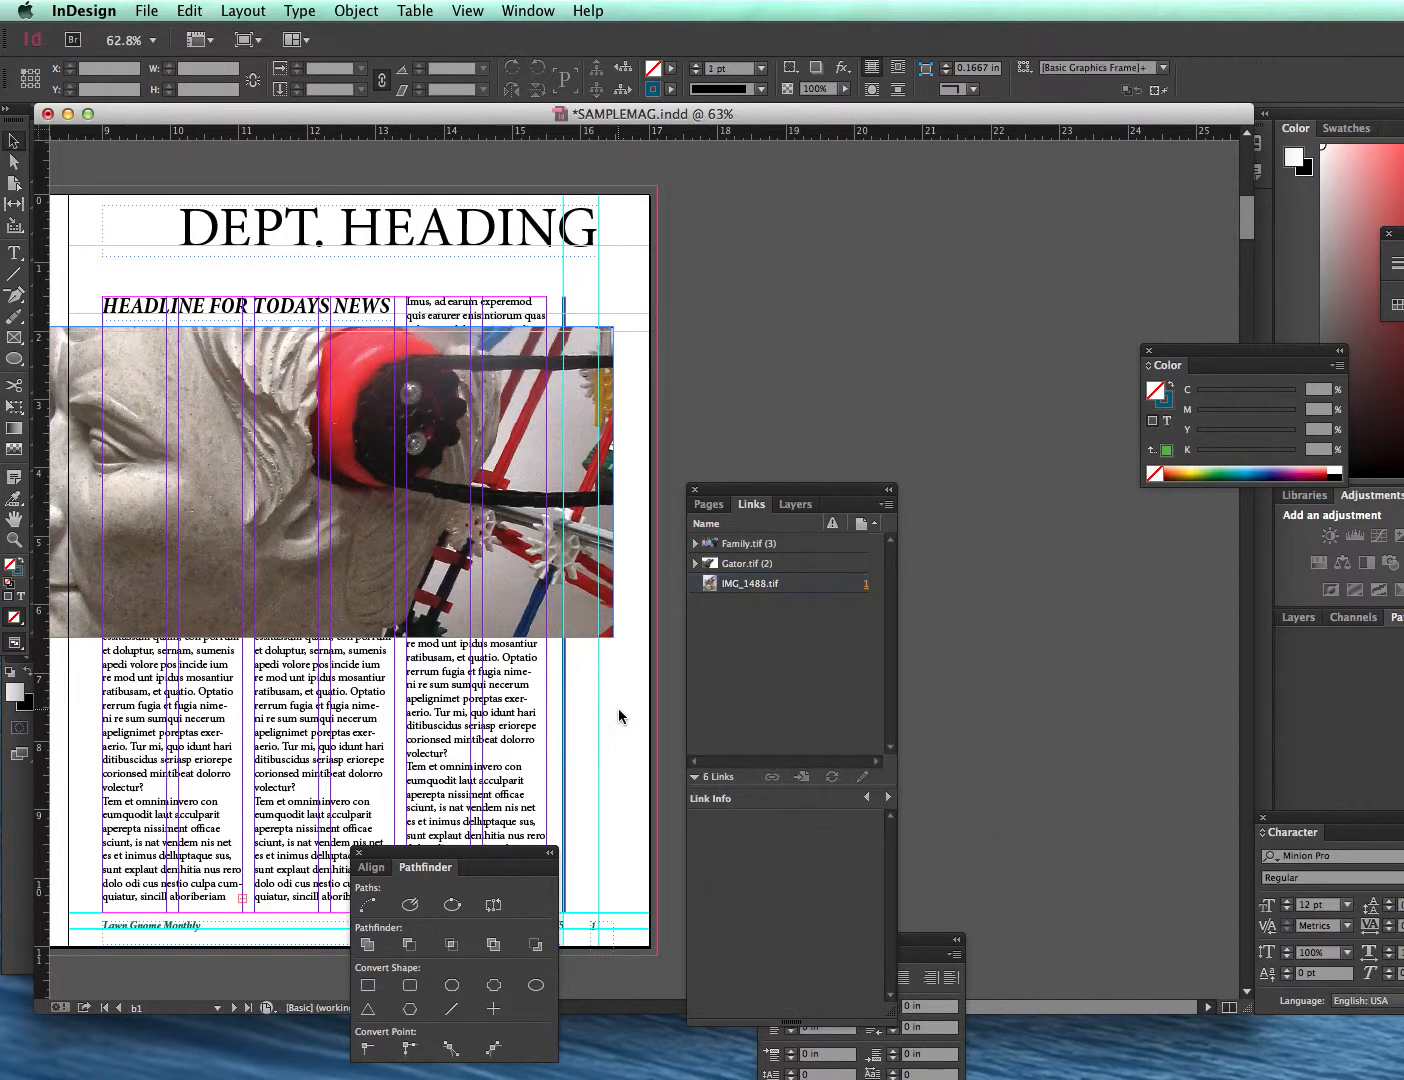
pyautogui.press('super+s')
pyautogui.click(146, 11)
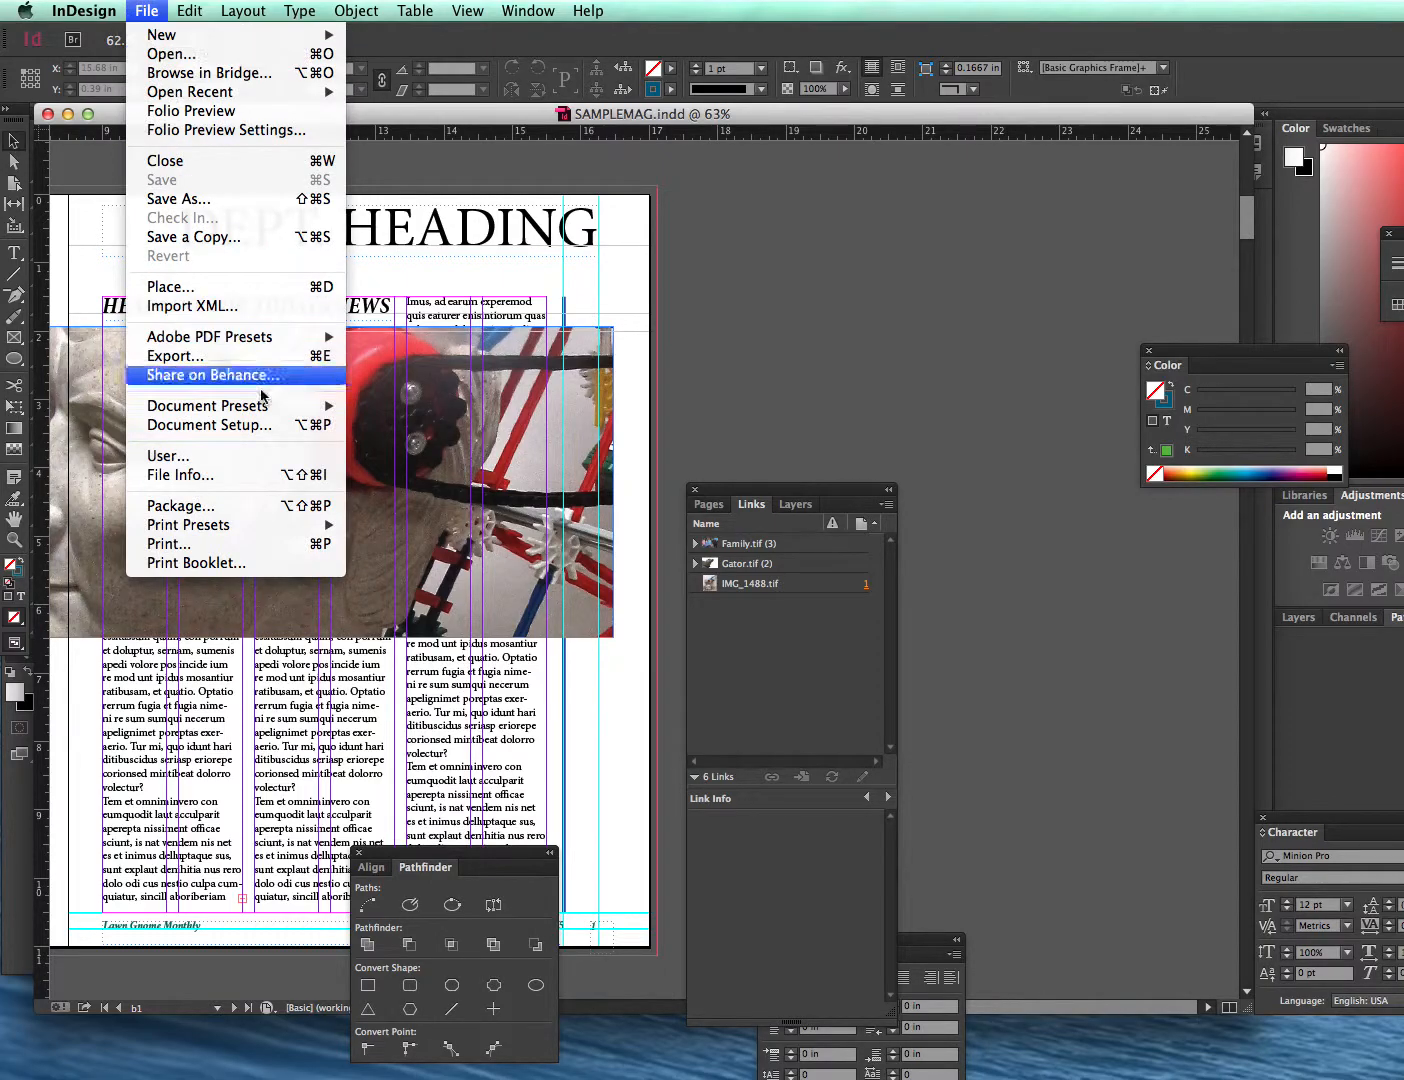
pyautogui.click(263, 514)
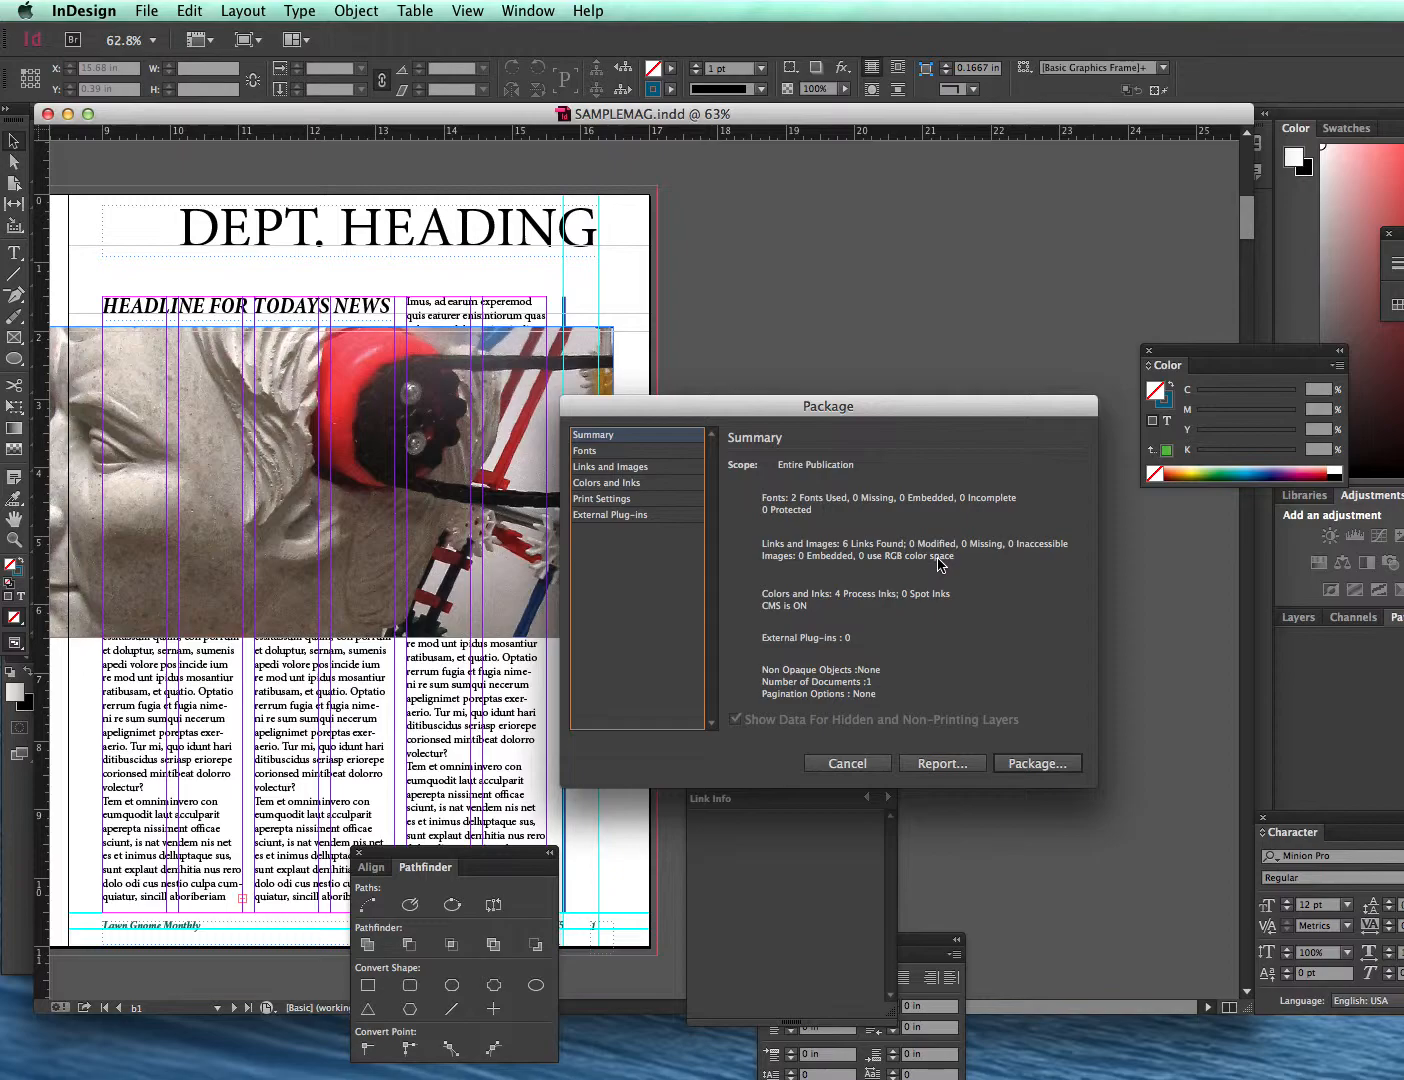
pyautogui.moveTo(869, 408); pyautogui.dragTo(726, 377)
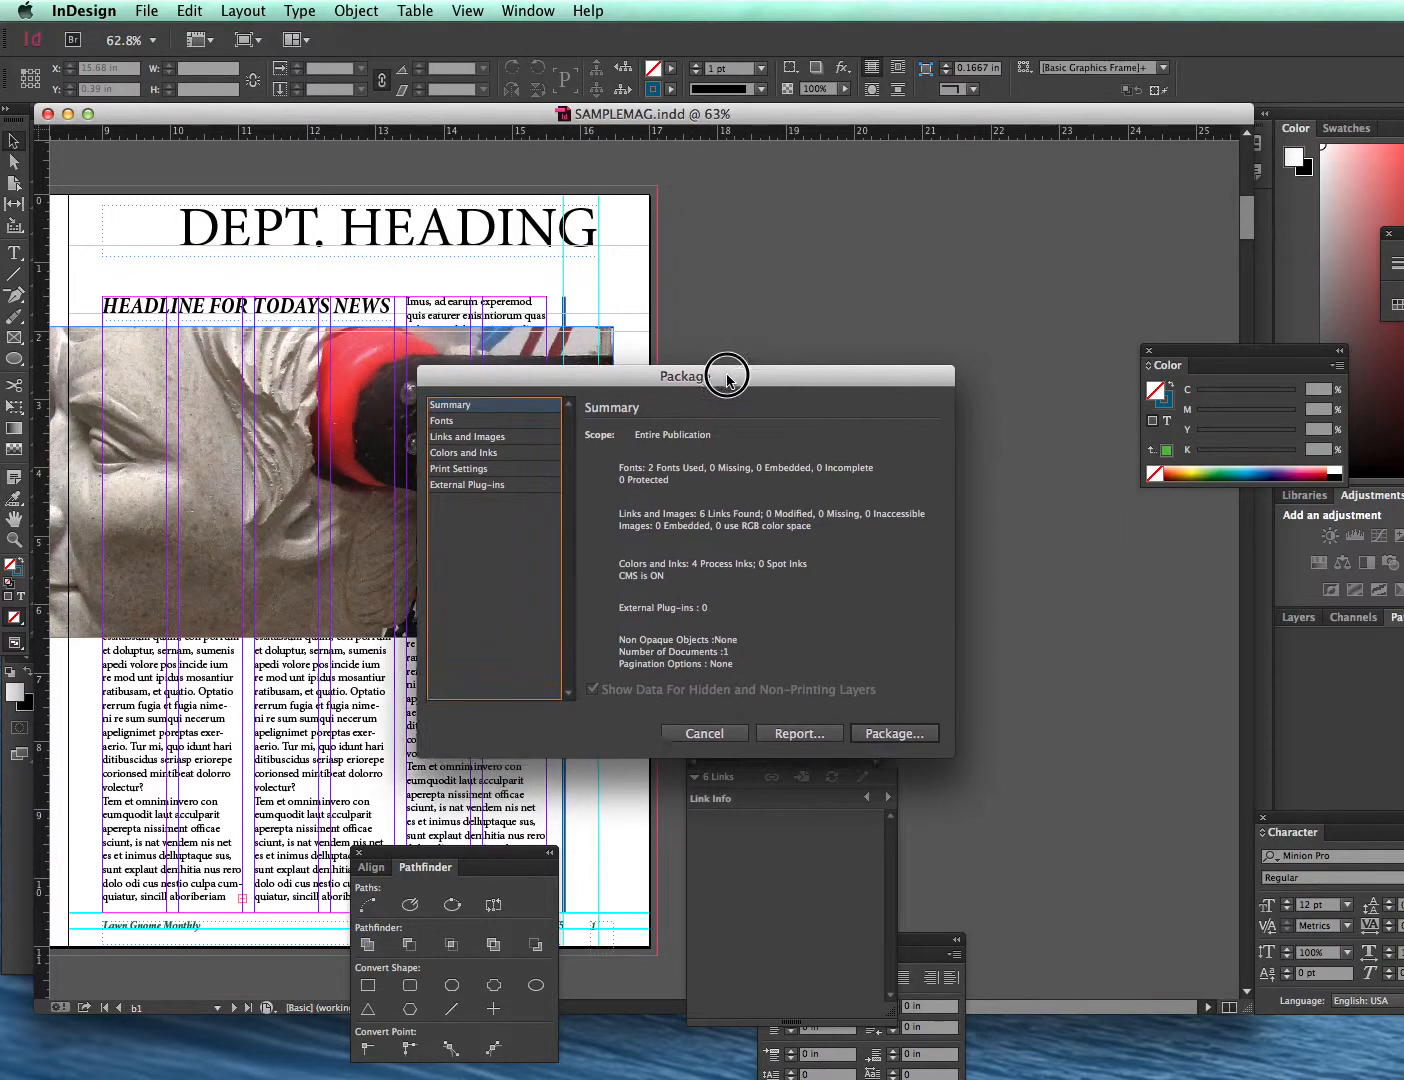
pyautogui.click(899, 732)
pyautogui.click(1118, 562)
pyautogui.moveTo(1118, 562); pyautogui.dragTo(330, 403)
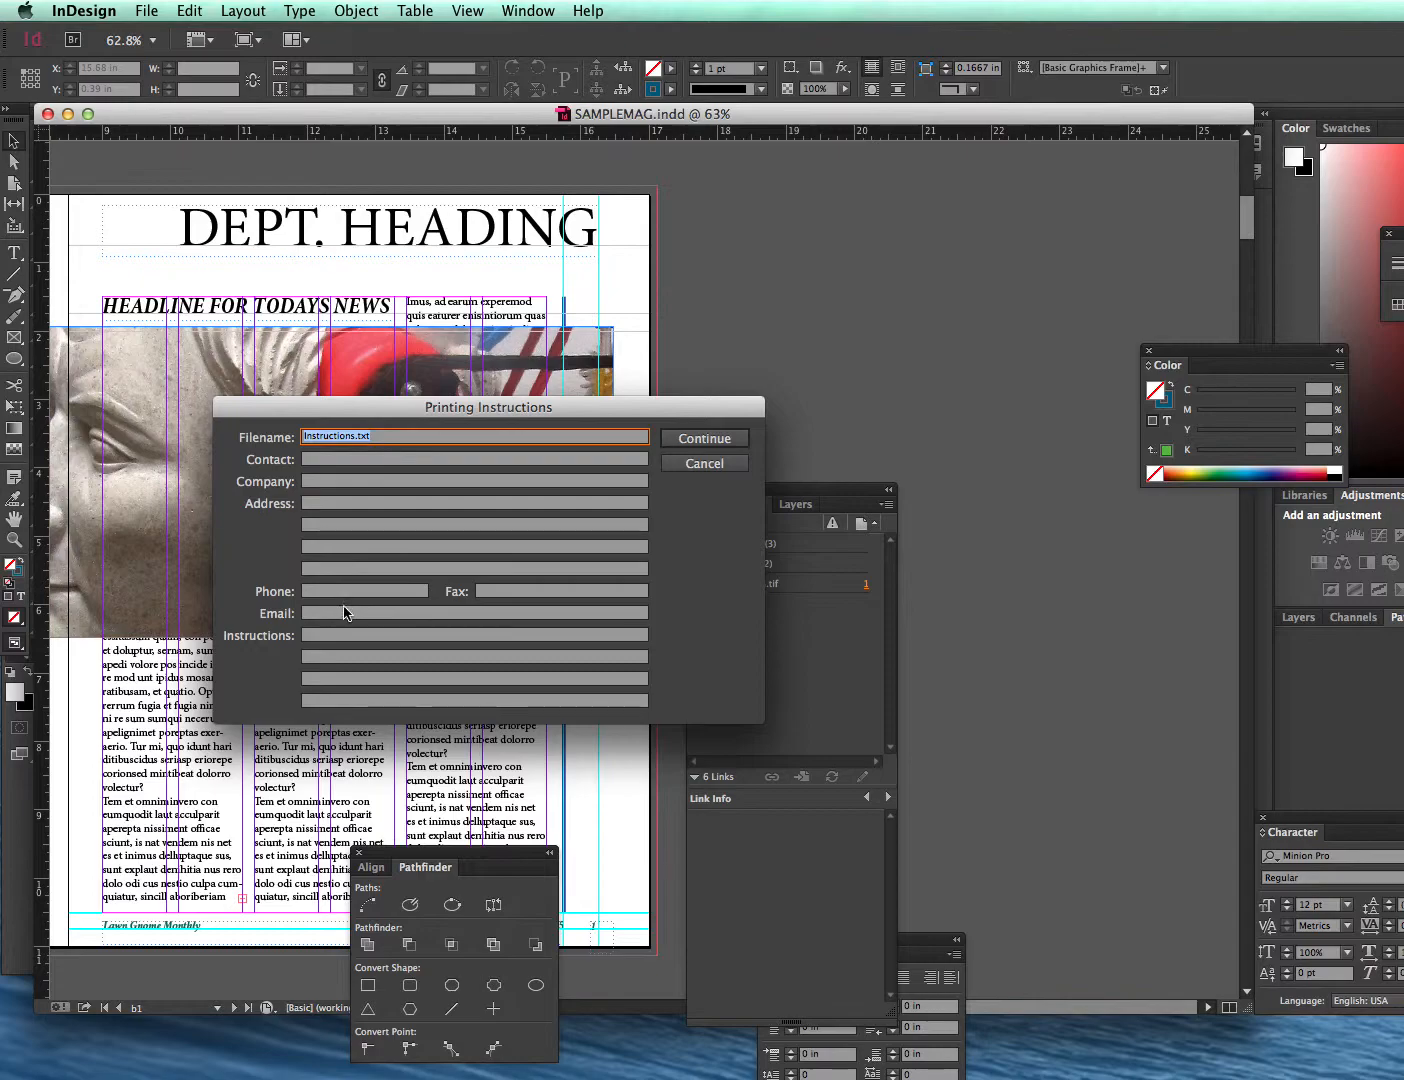
pyautogui.click(698, 443)
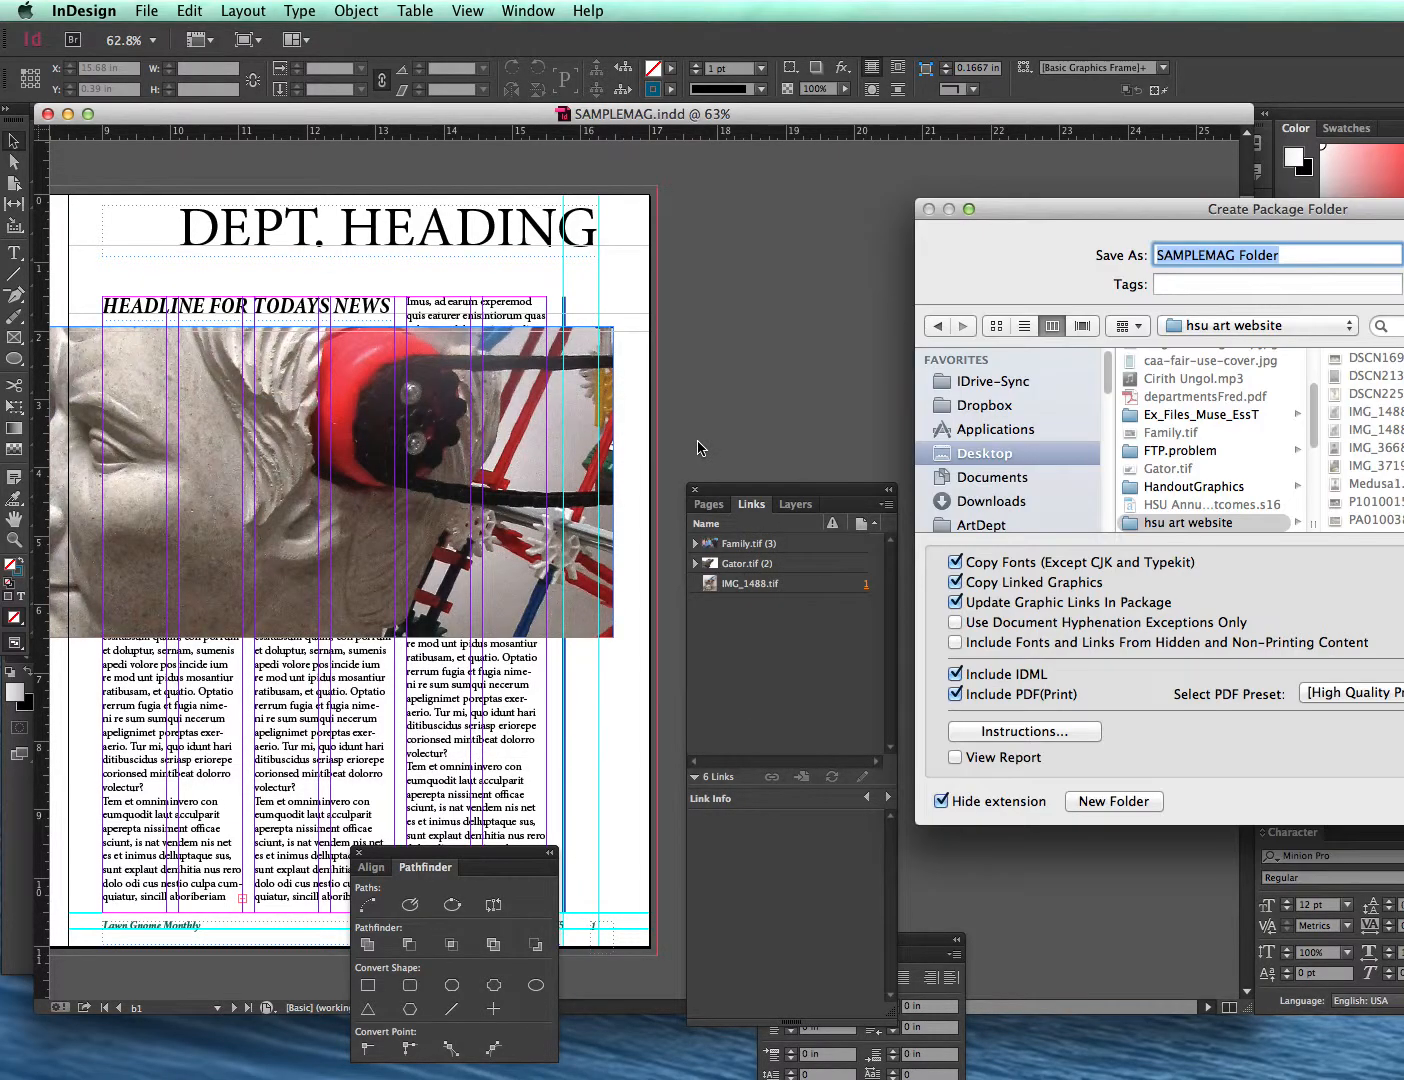
# - Package the document as SAMPLEMAG Folder on the Desktop, accepting the font and overset text warnings
pyautogui.moveTo(1036, 205); pyautogui.dragTo(325, 186)
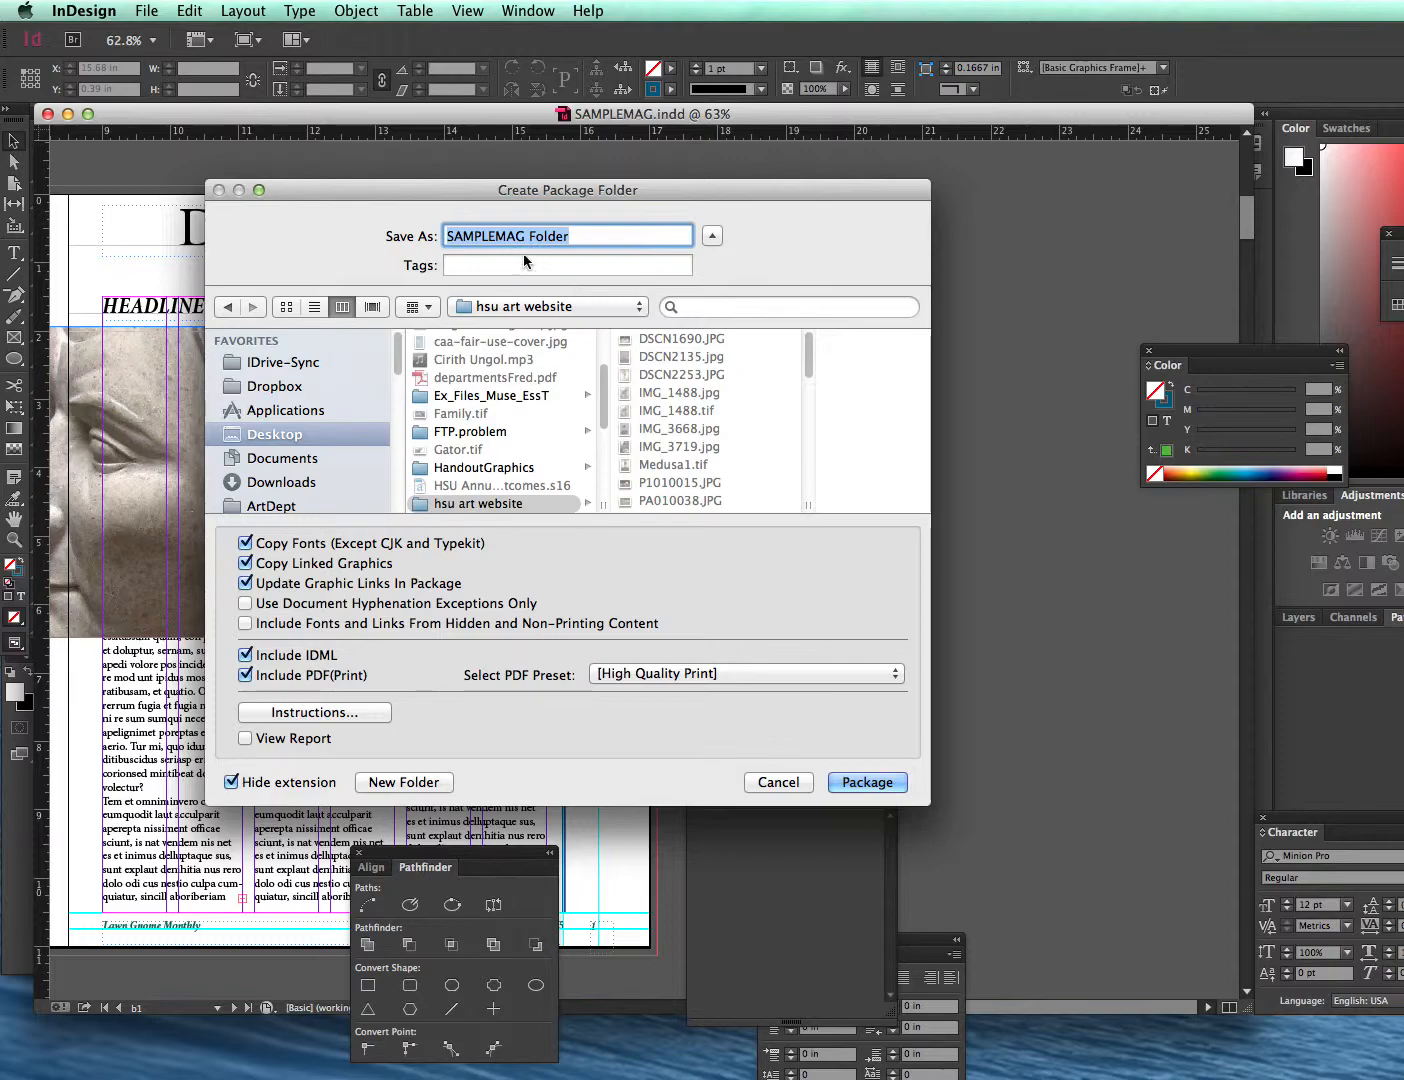
pyautogui.click(277, 439)
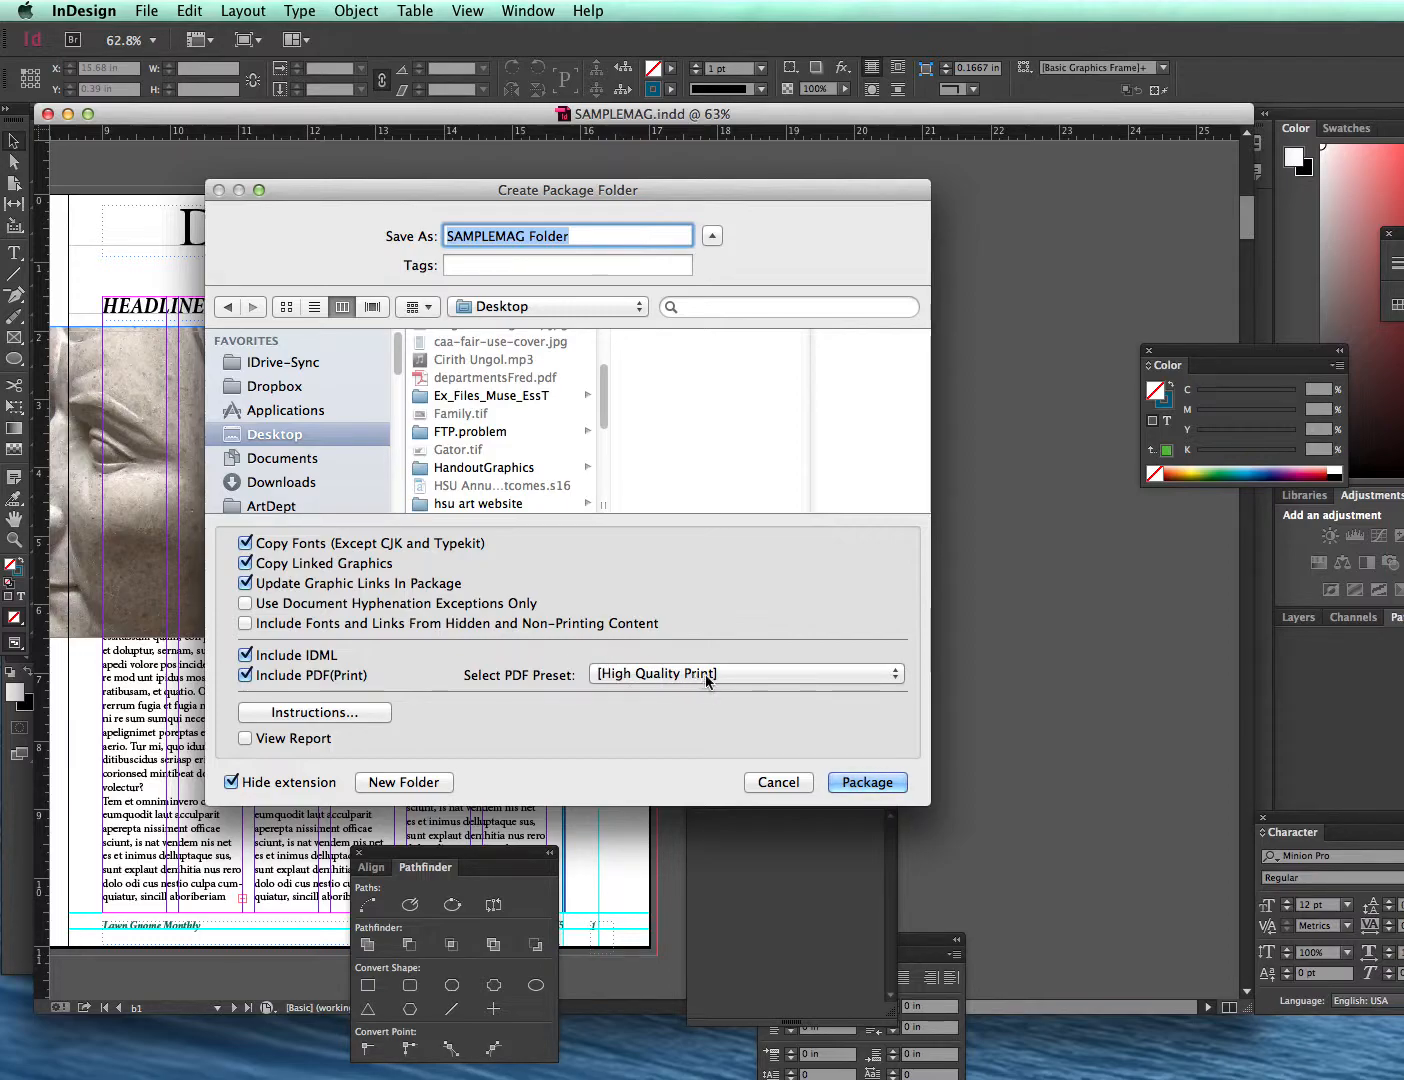
pyautogui.click(866, 782)
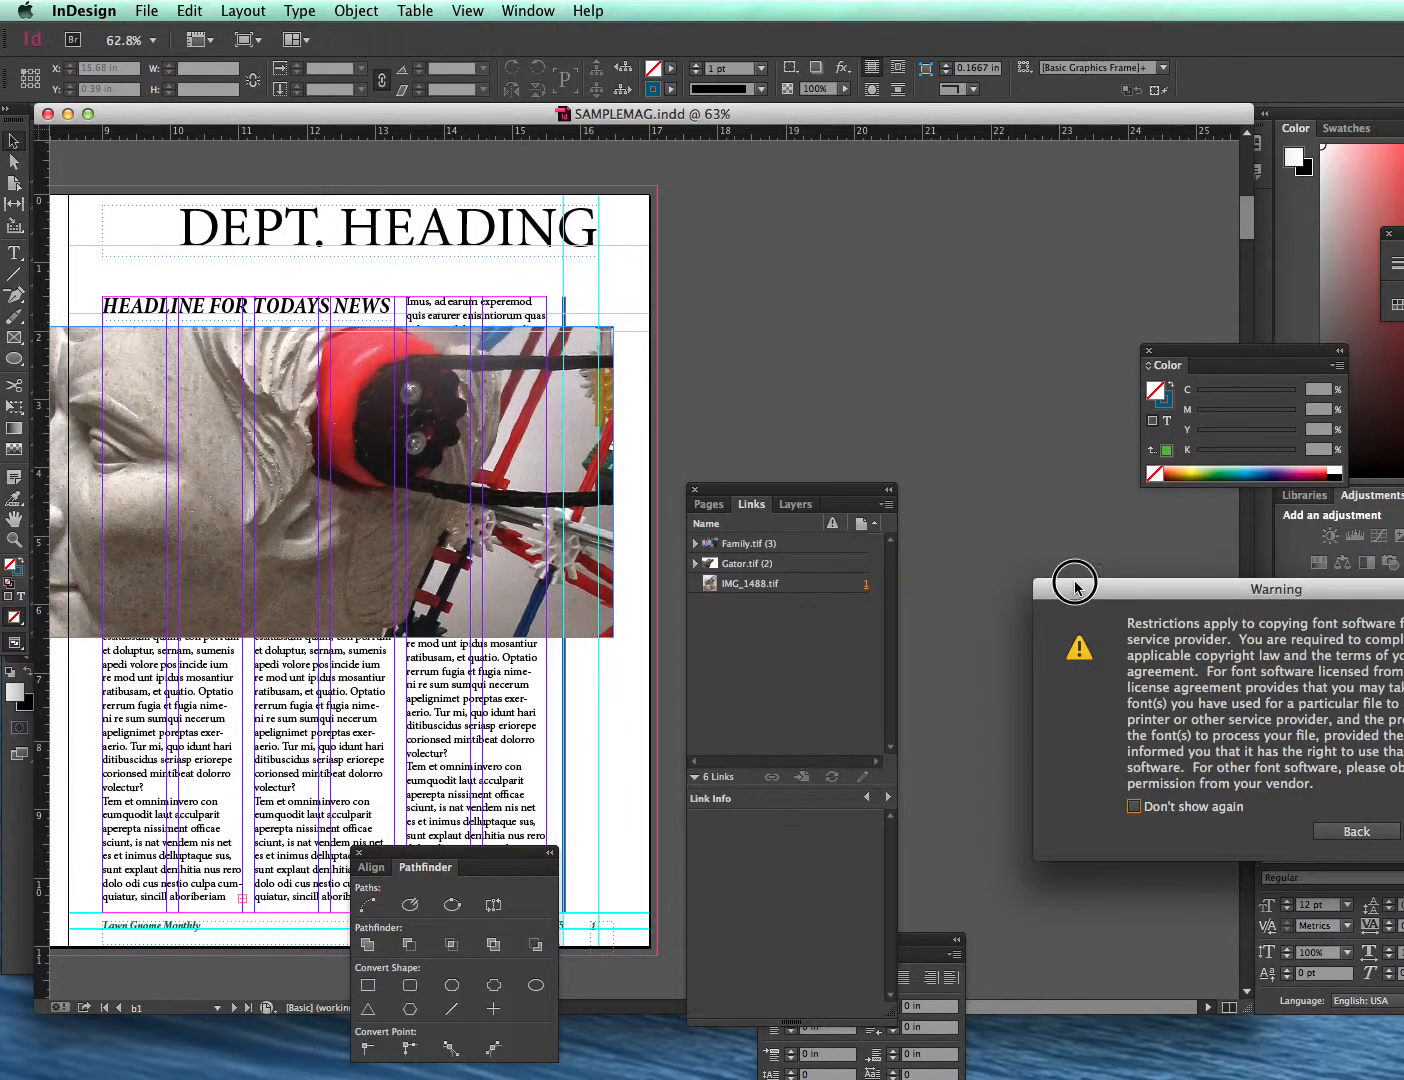
pyautogui.moveTo(1075, 587); pyautogui.dragTo(470, 534)
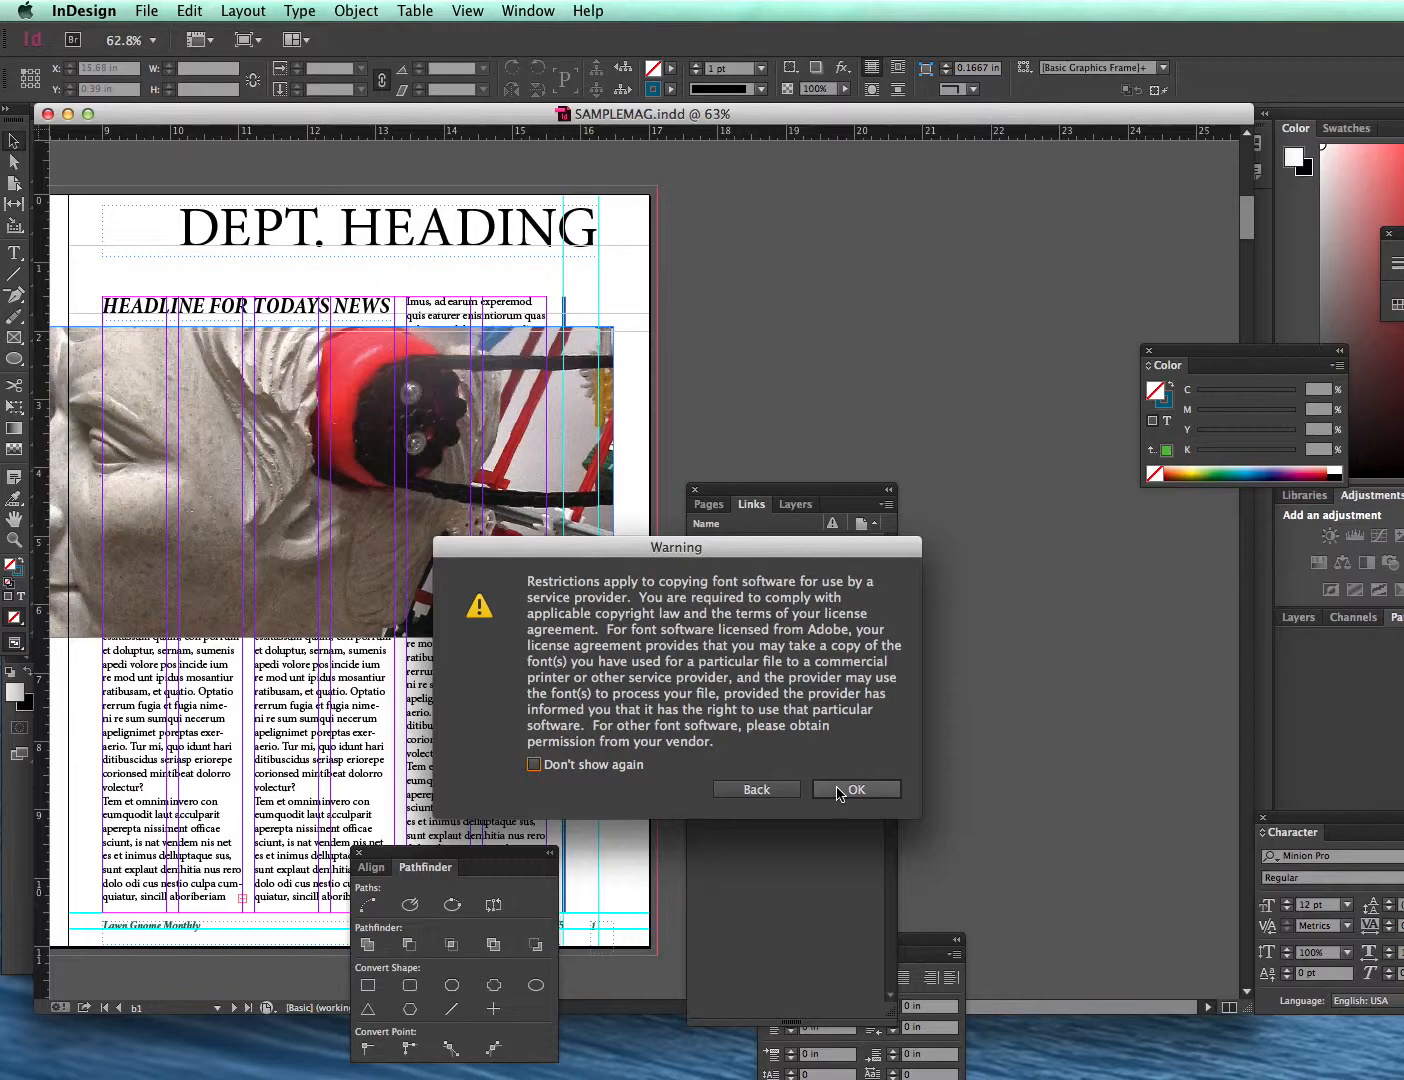
pyautogui.click(839, 790)
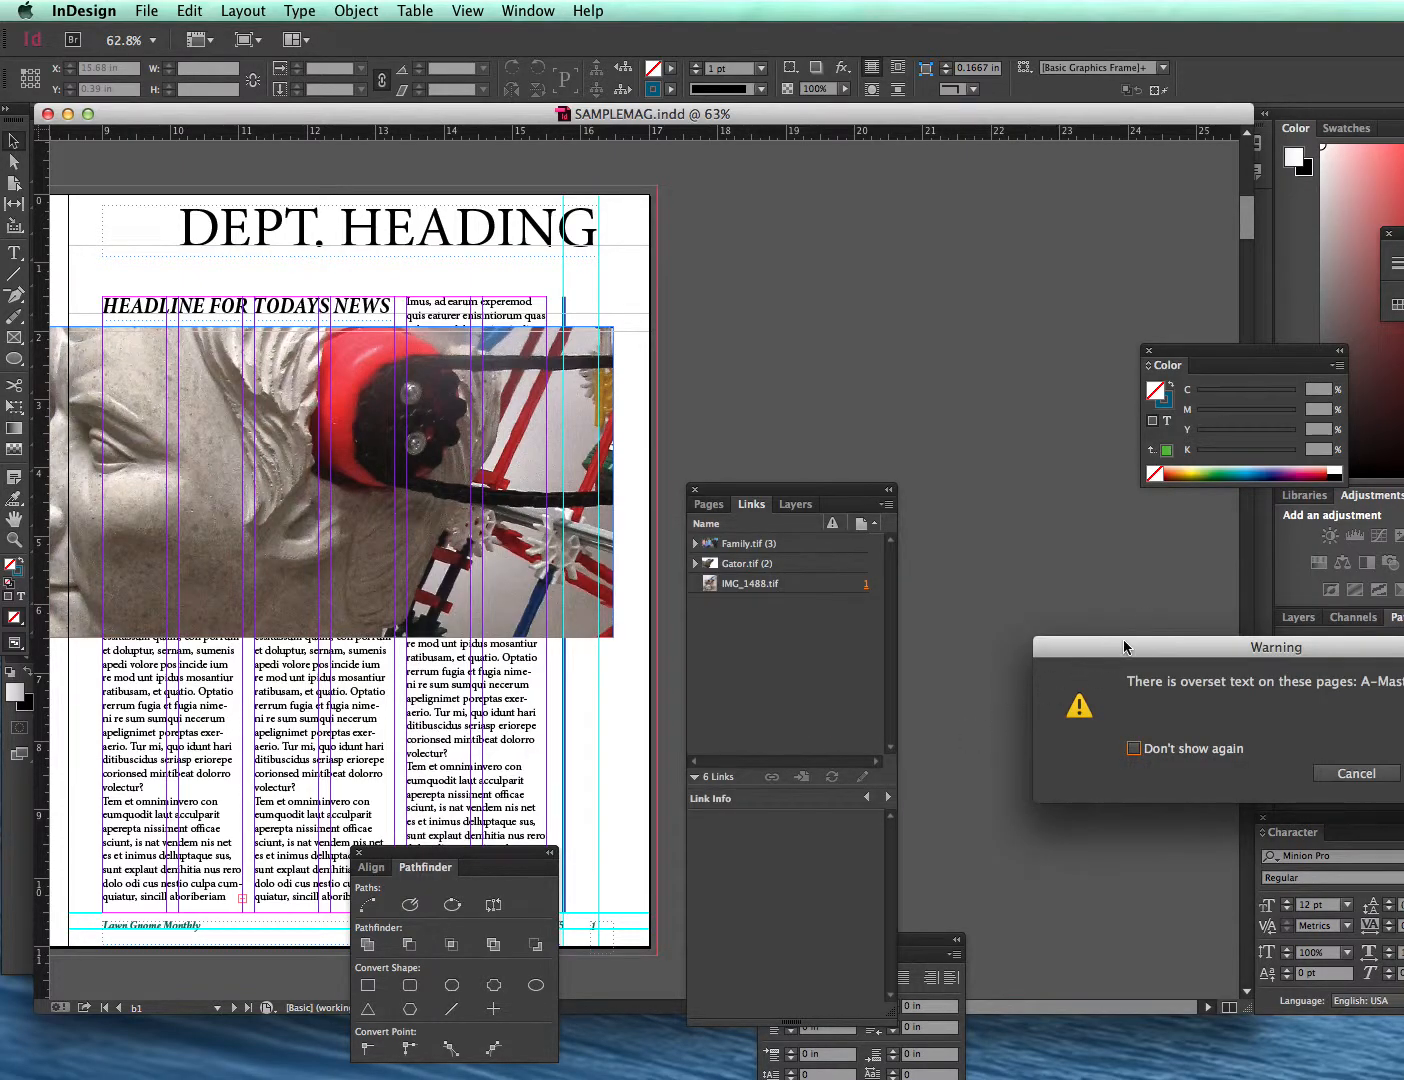
pyautogui.moveTo(1150, 636); pyautogui.dragTo(583, 598)
pyautogui.click(884, 746)
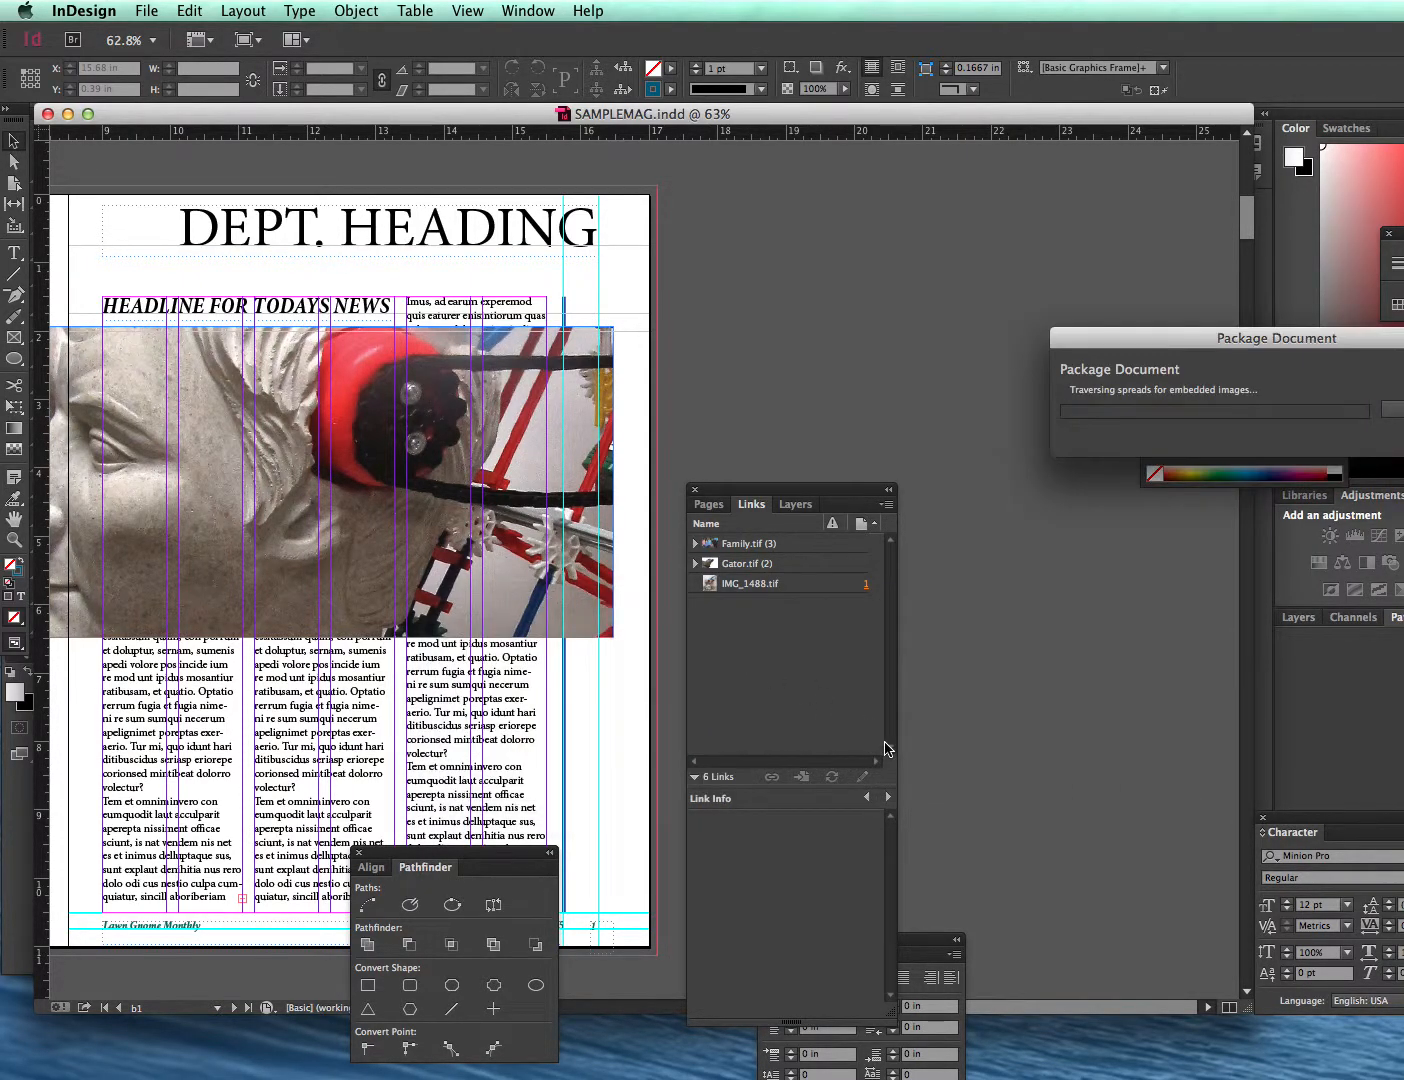
pyautogui.moveTo(1127, 350); pyautogui.dragTo(645, 377)
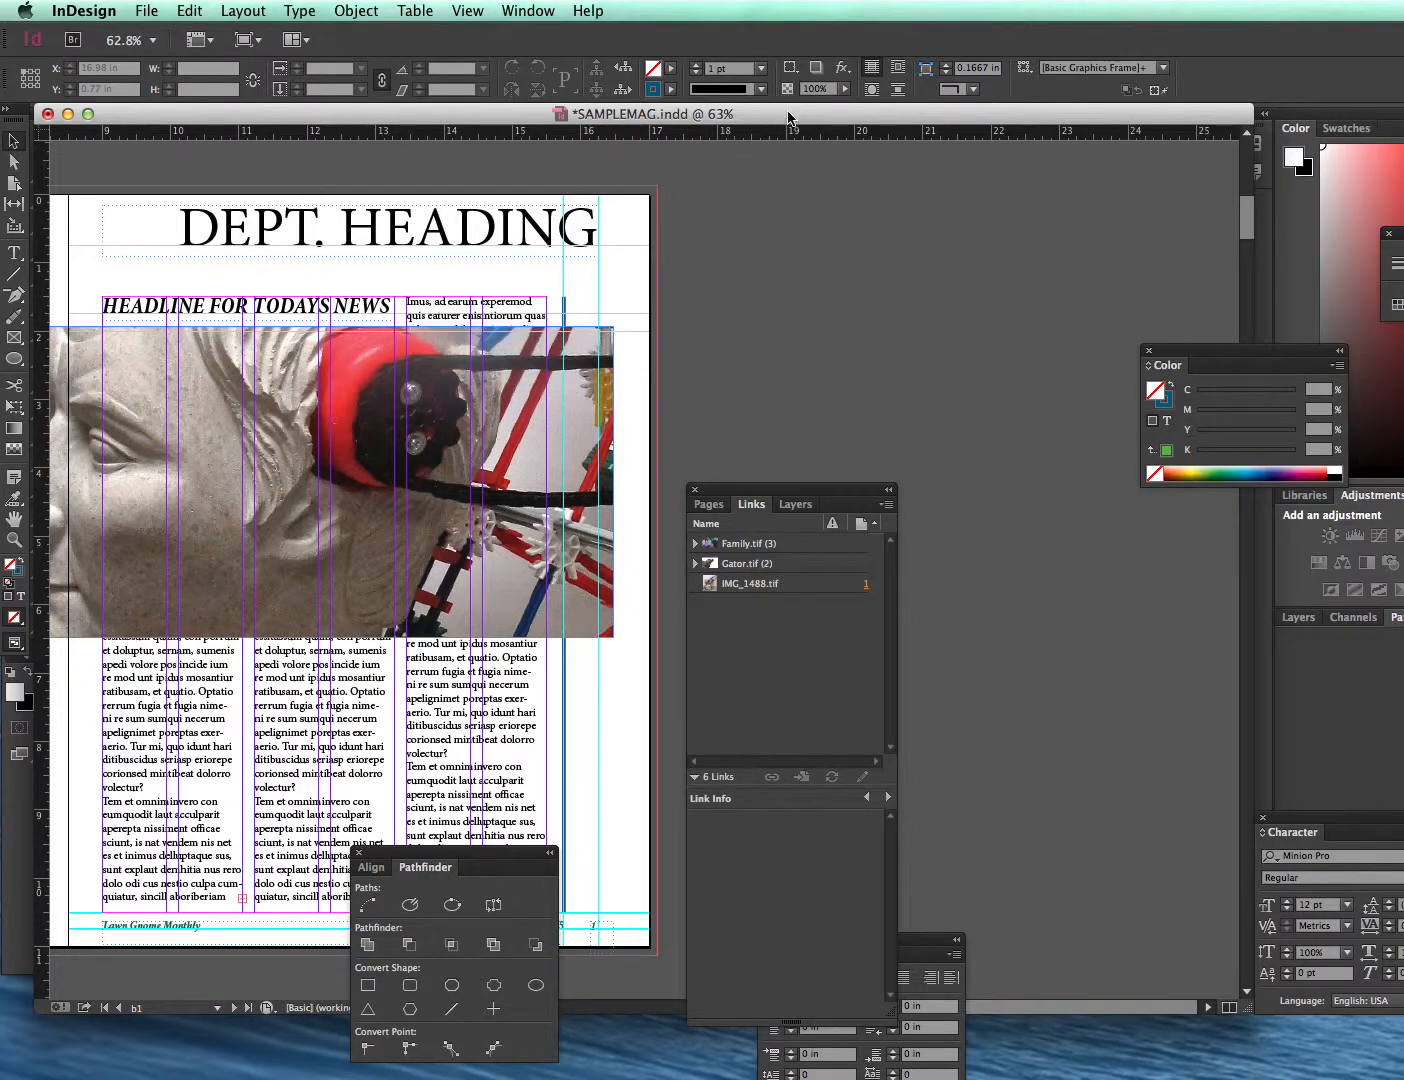
# - Close the InDesign document, minimize Photoshop and close the Acrobat start window
pyautogui.click(67, 115)
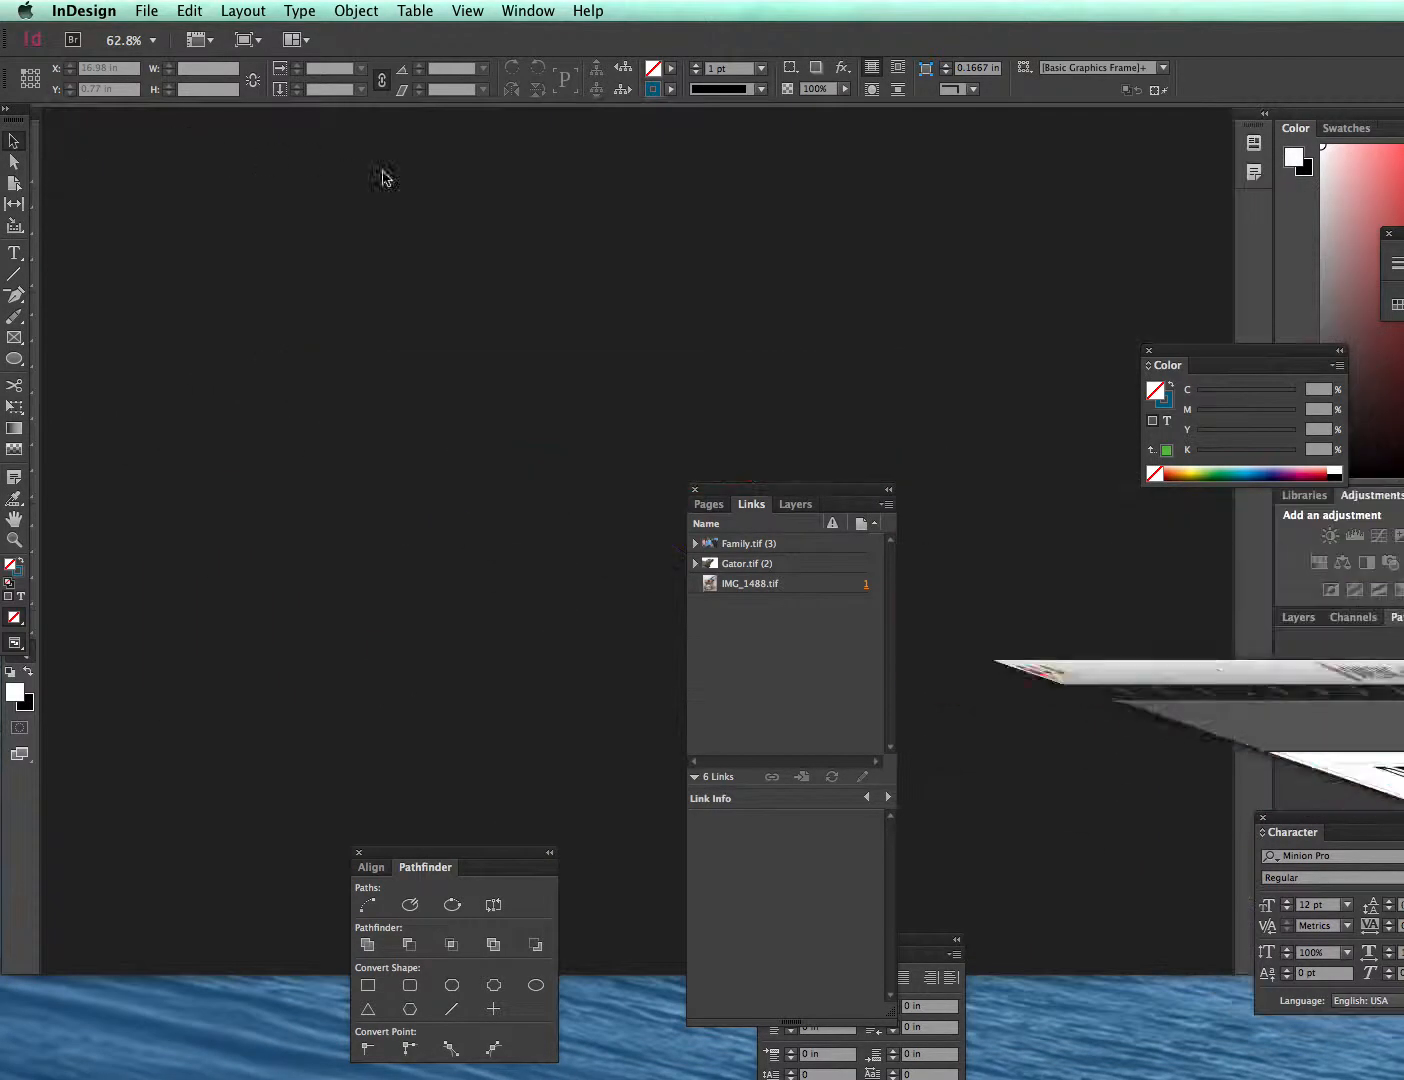
pyautogui.click(445, 185)
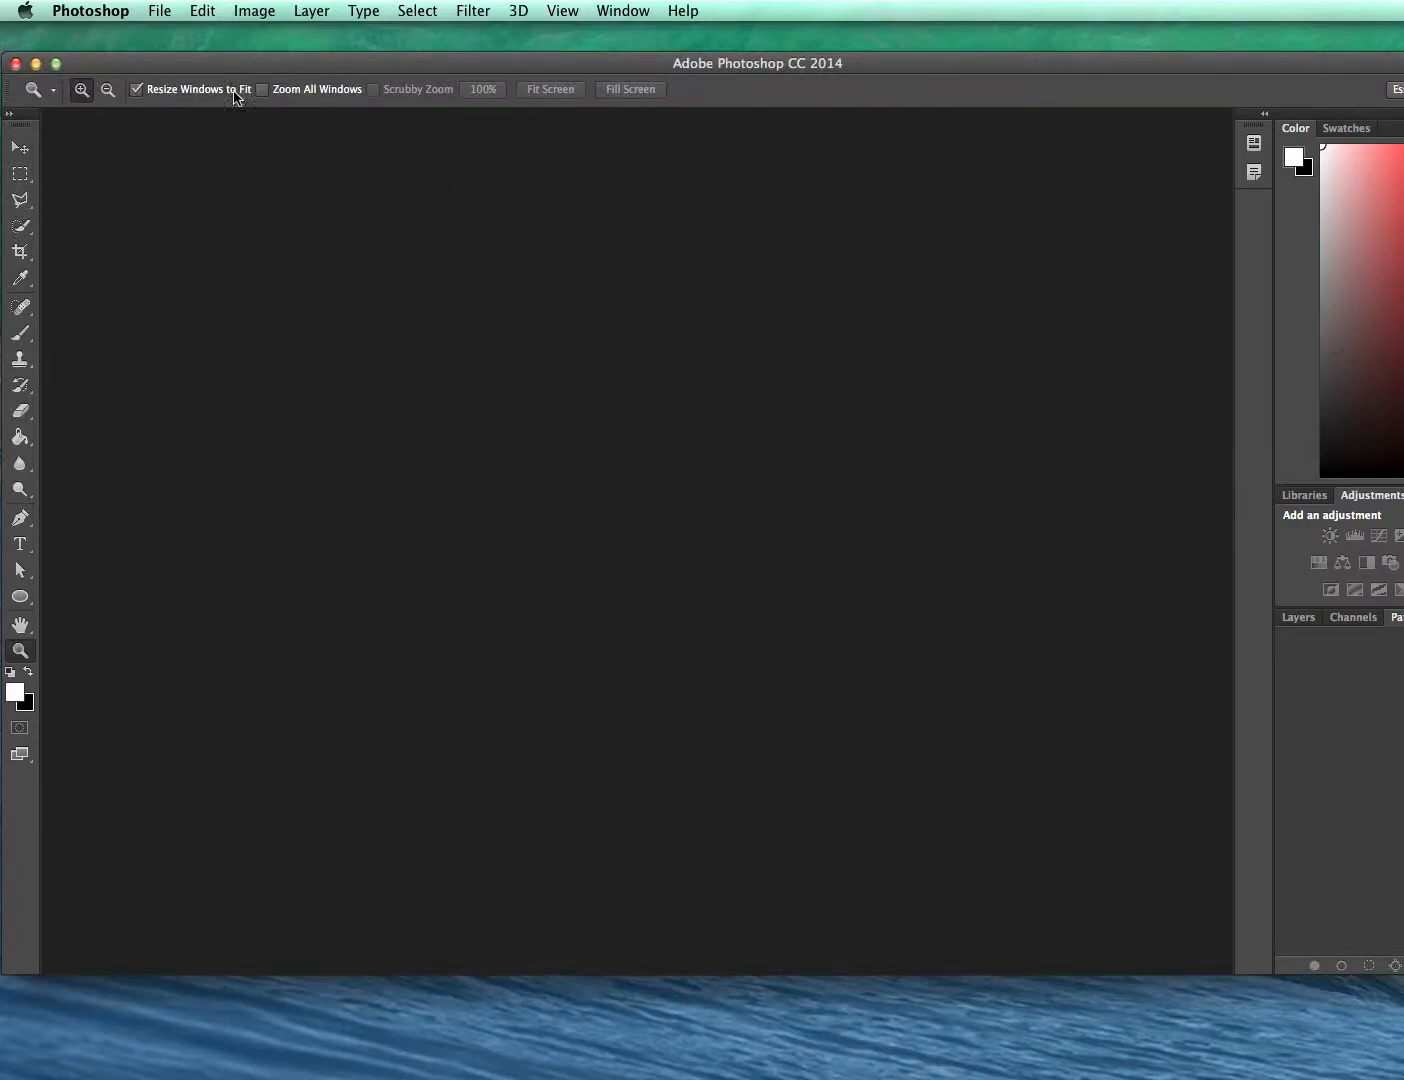
pyautogui.click(35, 64)
pyautogui.click(1111, 341)
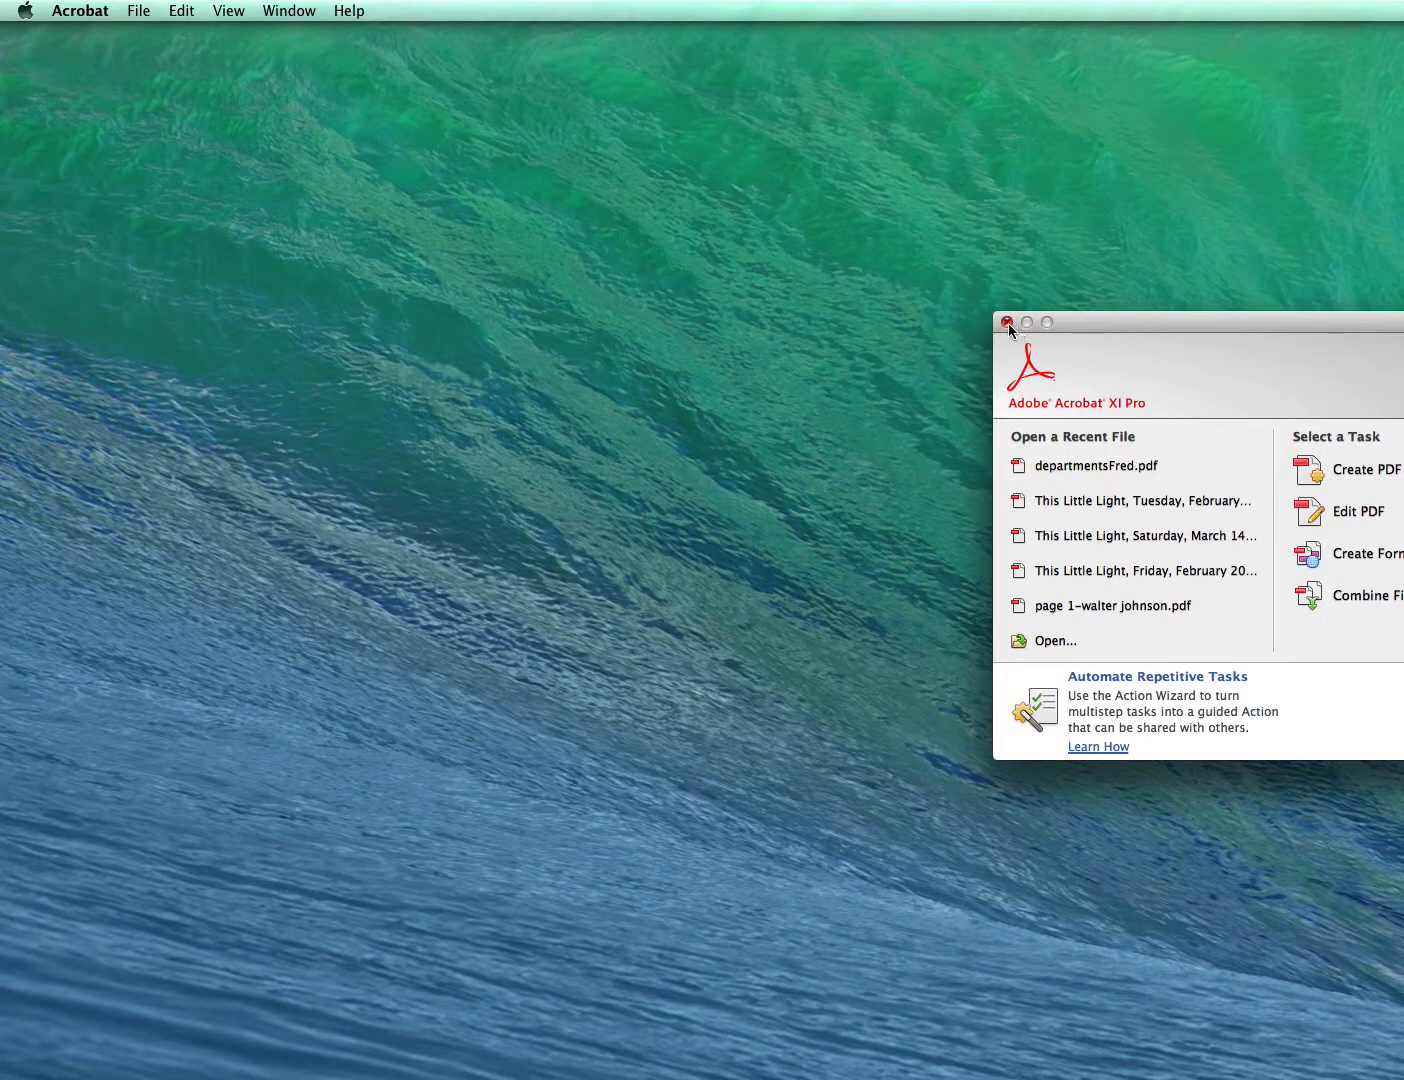
pyautogui.click(1009, 322)
# - Open the SAMPLEMAG Folder on the Desktop to examine the packaged files
pyautogui.click(916, 617)
pyautogui.click(988, 607)
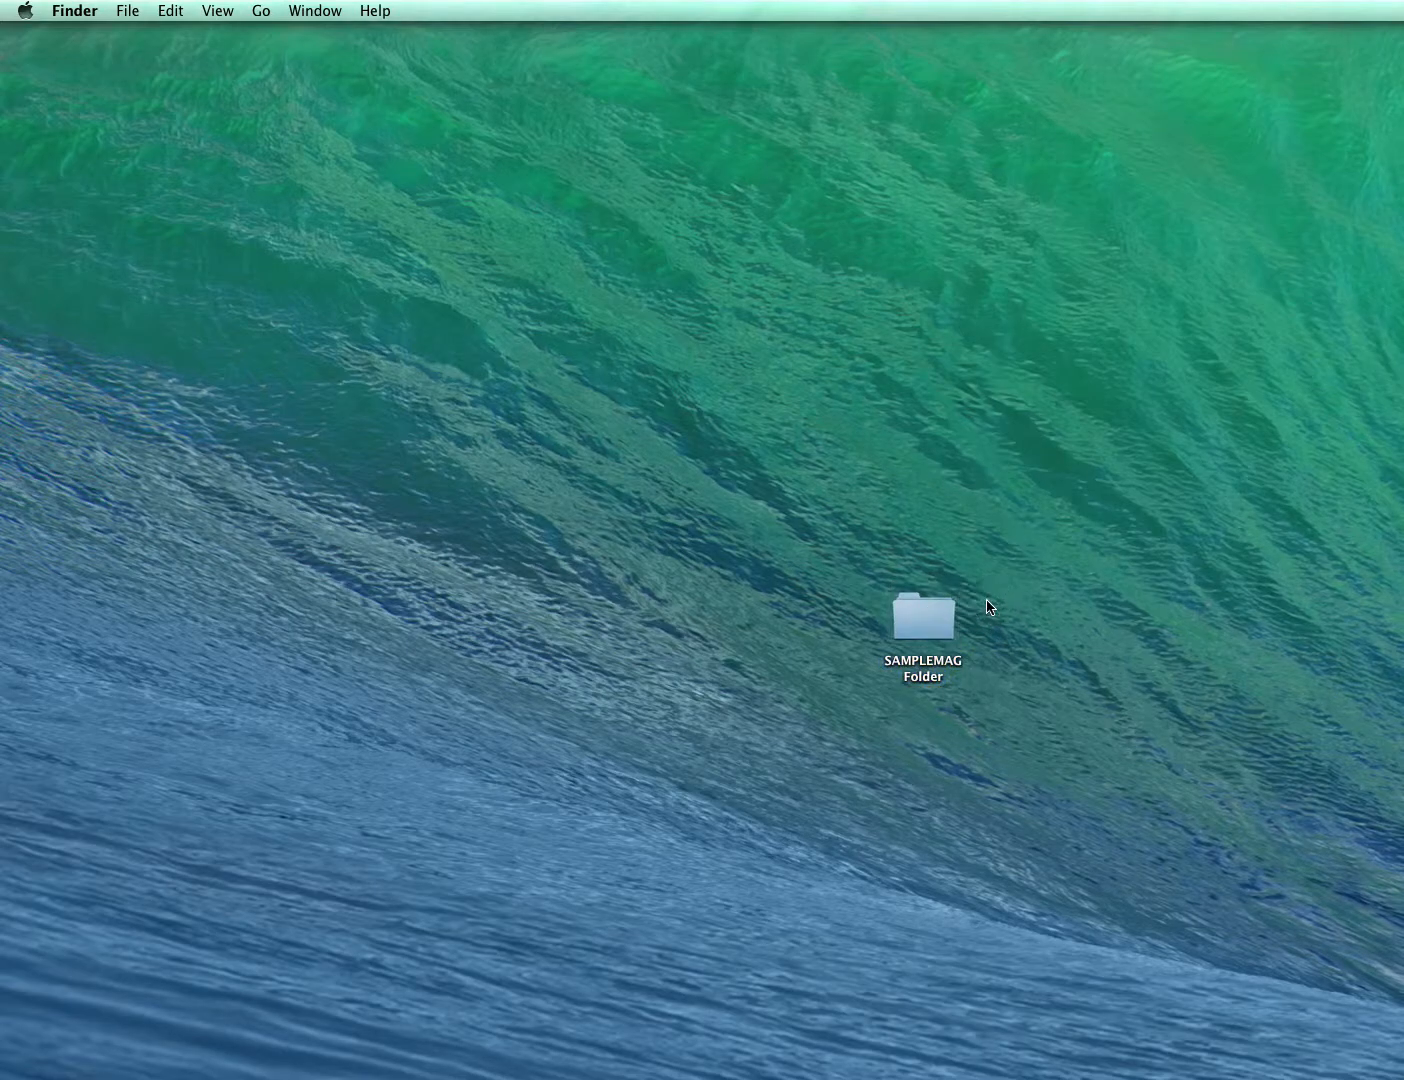
pyautogui.click(923, 620)
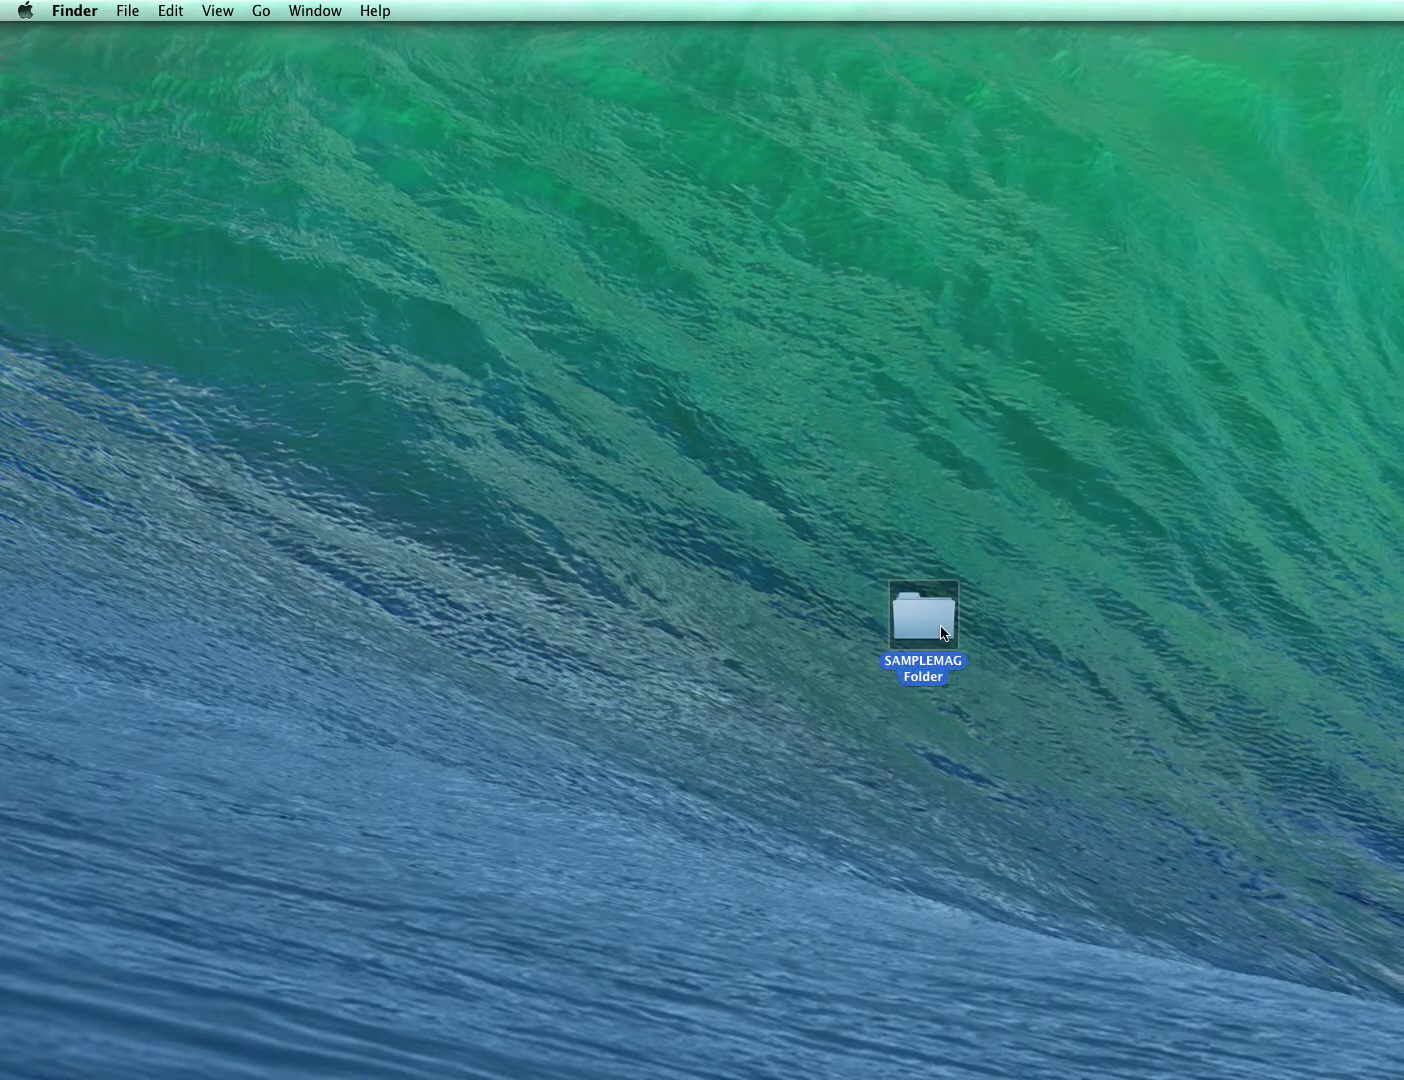
pyautogui.doubleClick(922, 620)
pyautogui.moveTo(1033, 278); pyautogui.dragTo(452, 248)
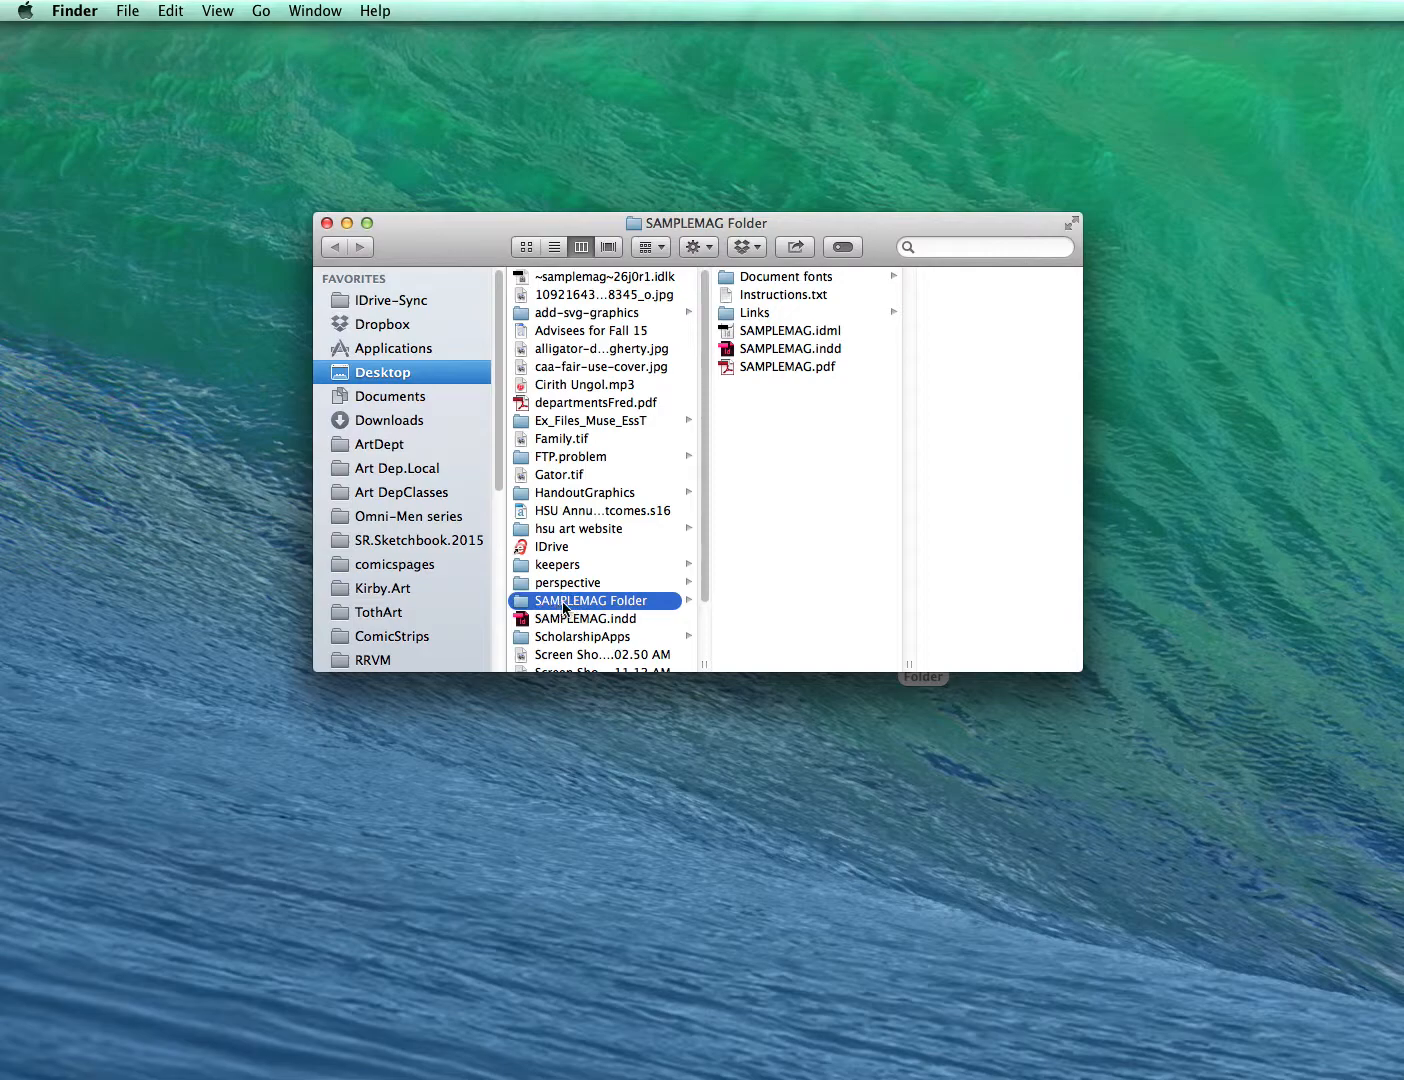
# - Examine the packaged InDesign file, PDF, the images in the Links folder and the Document fonts folder
pyautogui.click(796, 350)
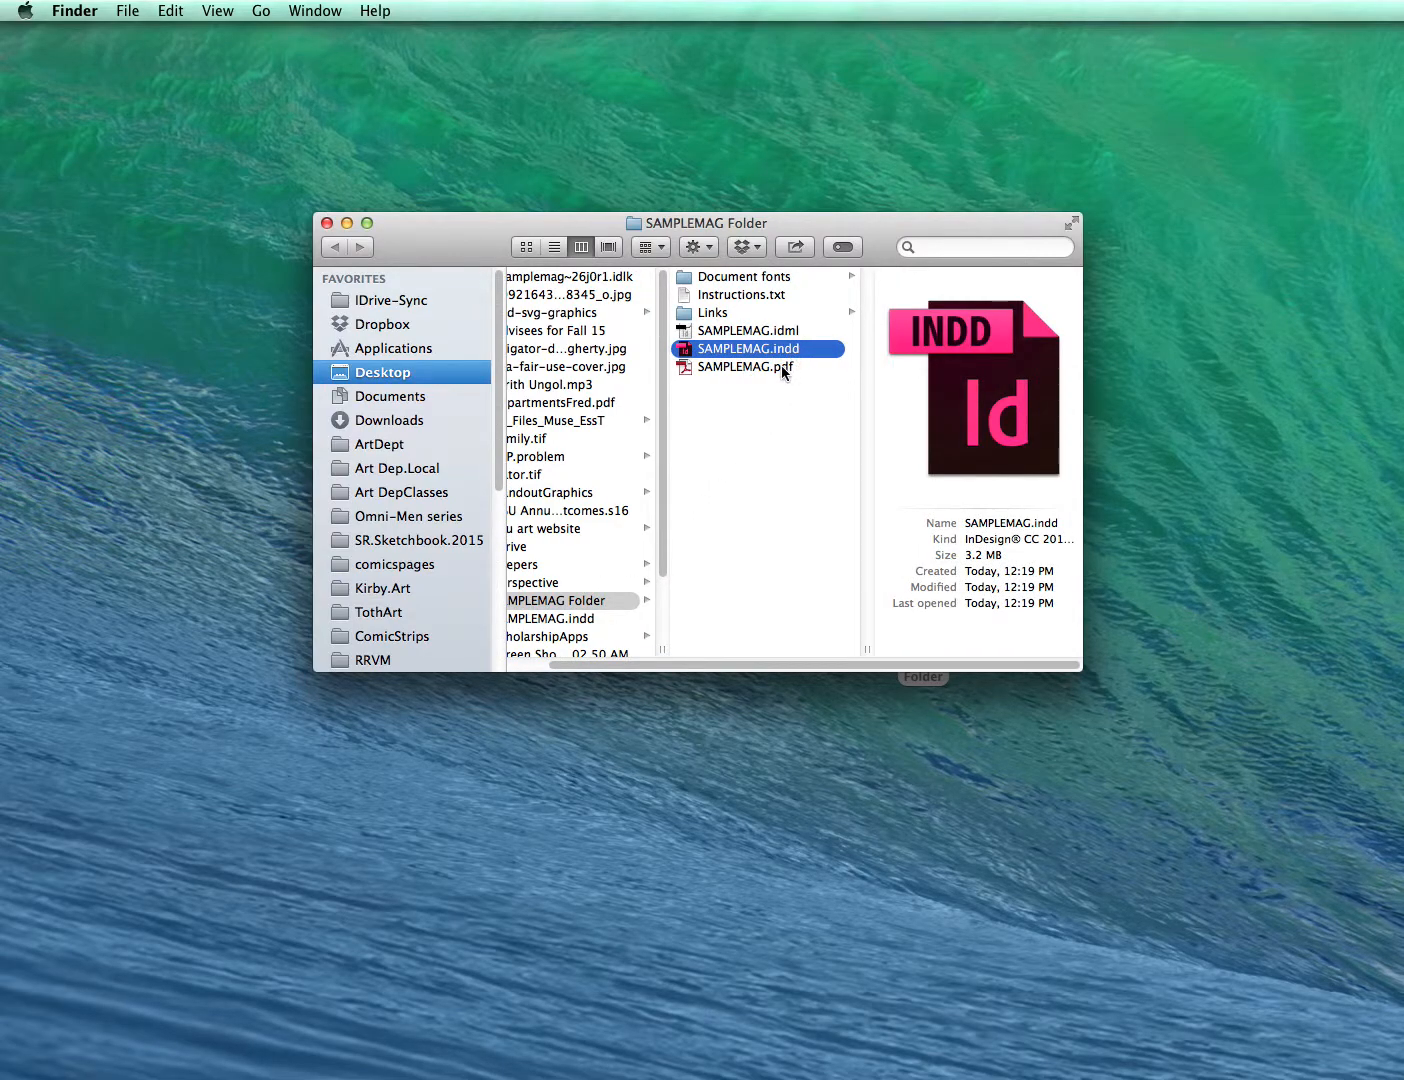
pyautogui.click(785, 369)
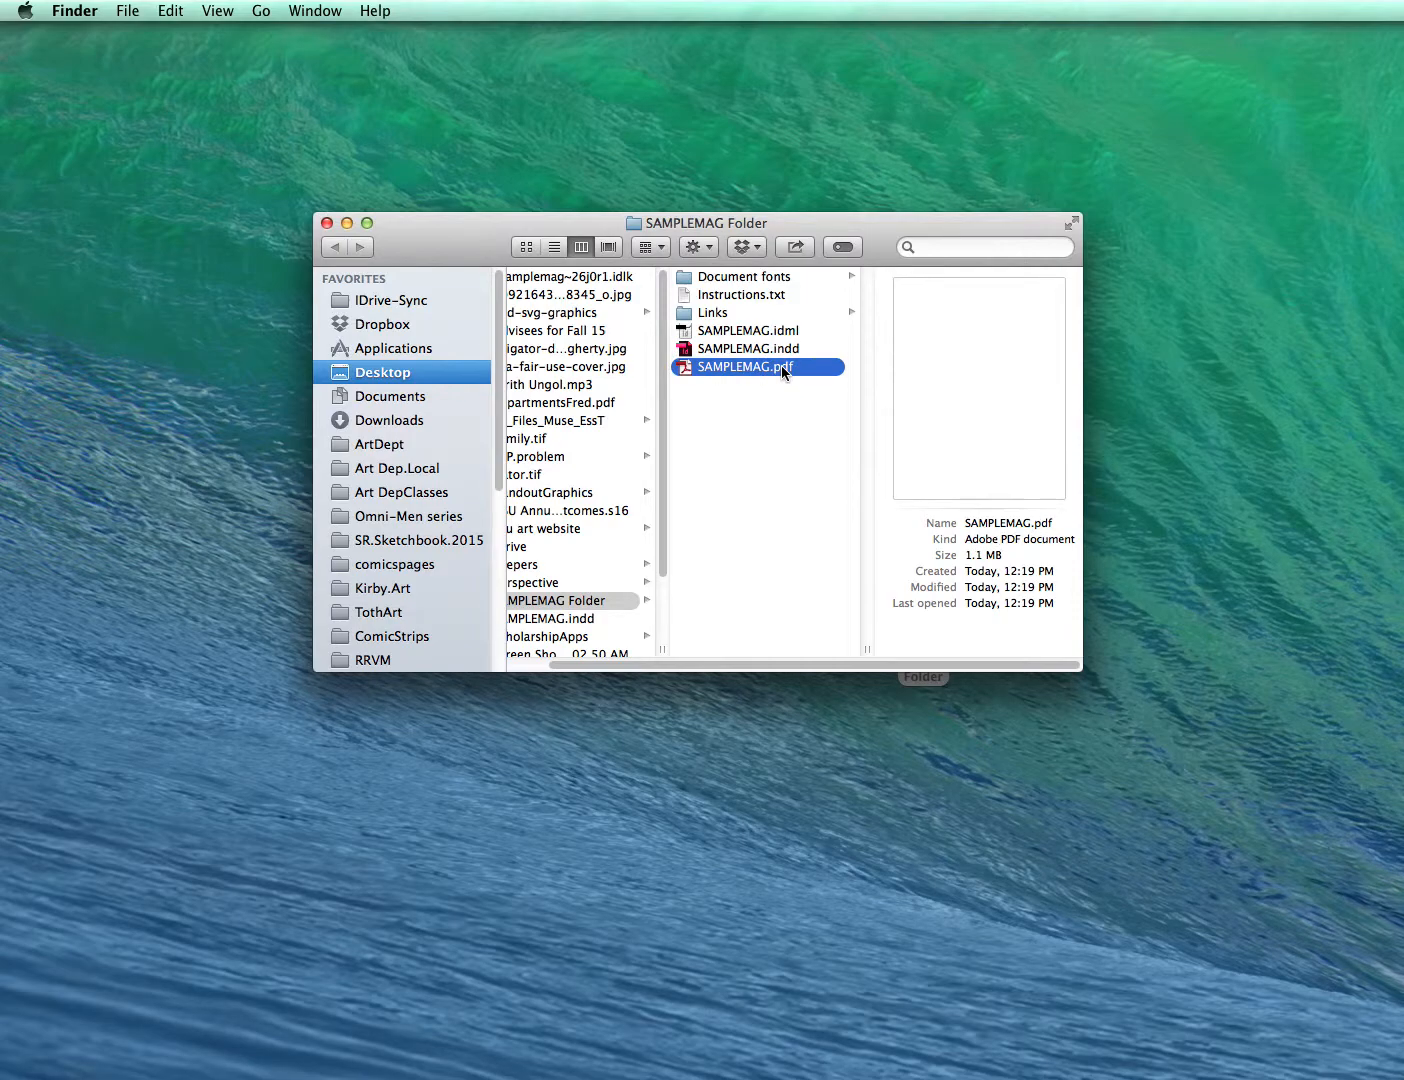
pyautogui.click(756, 350)
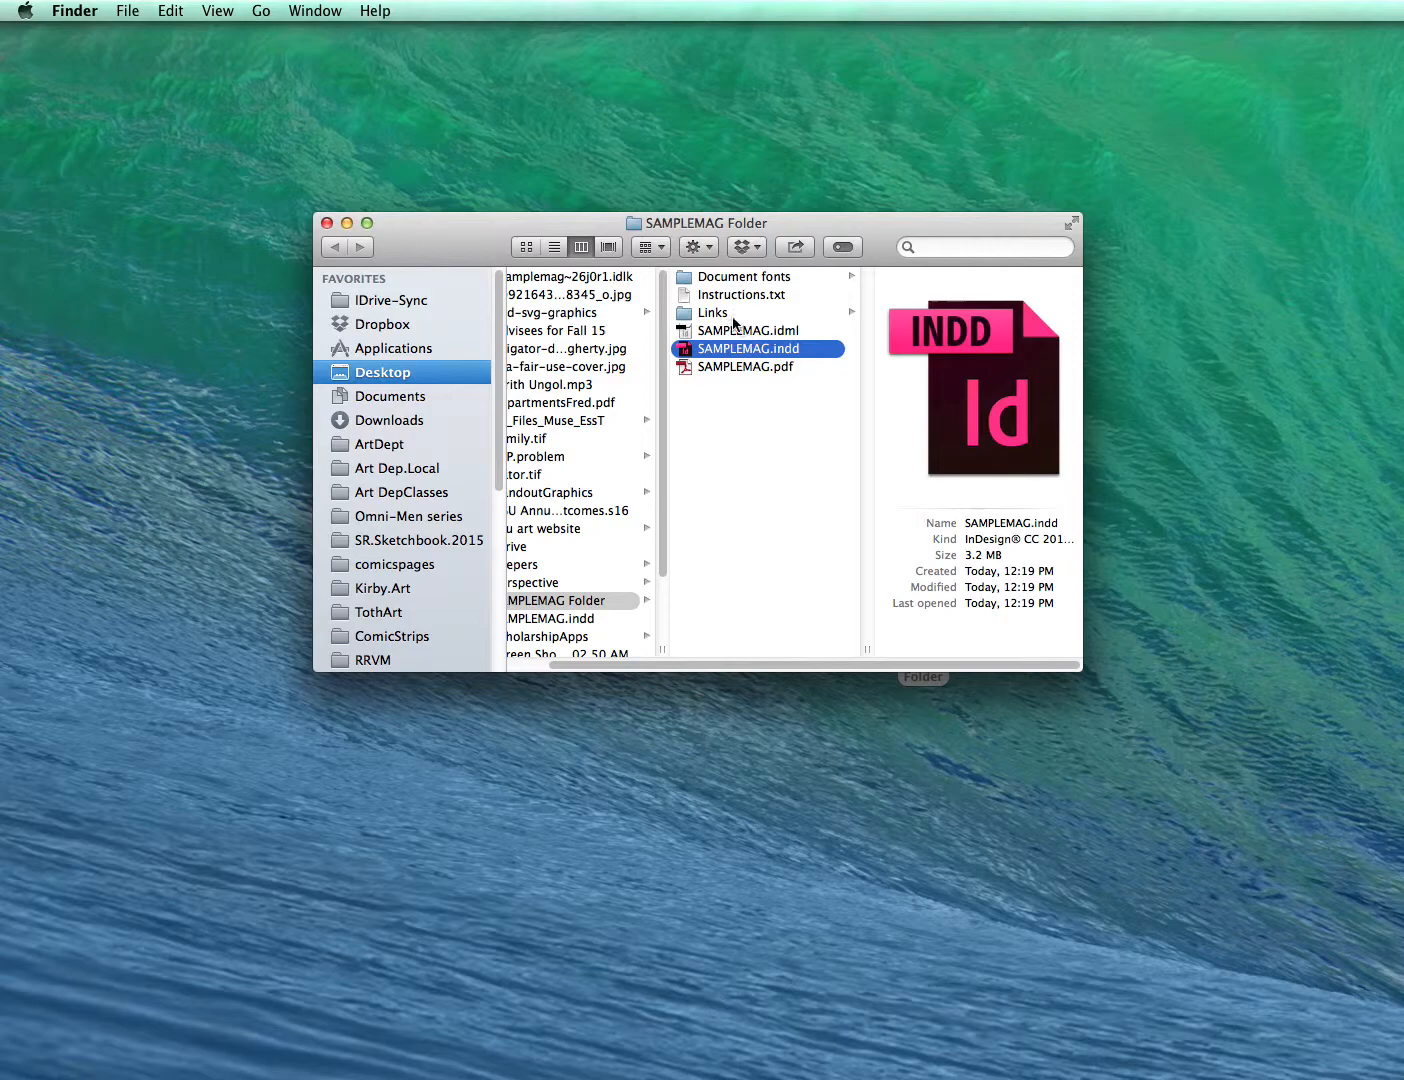
pyautogui.click(716, 313)
pyautogui.click(917, 279)
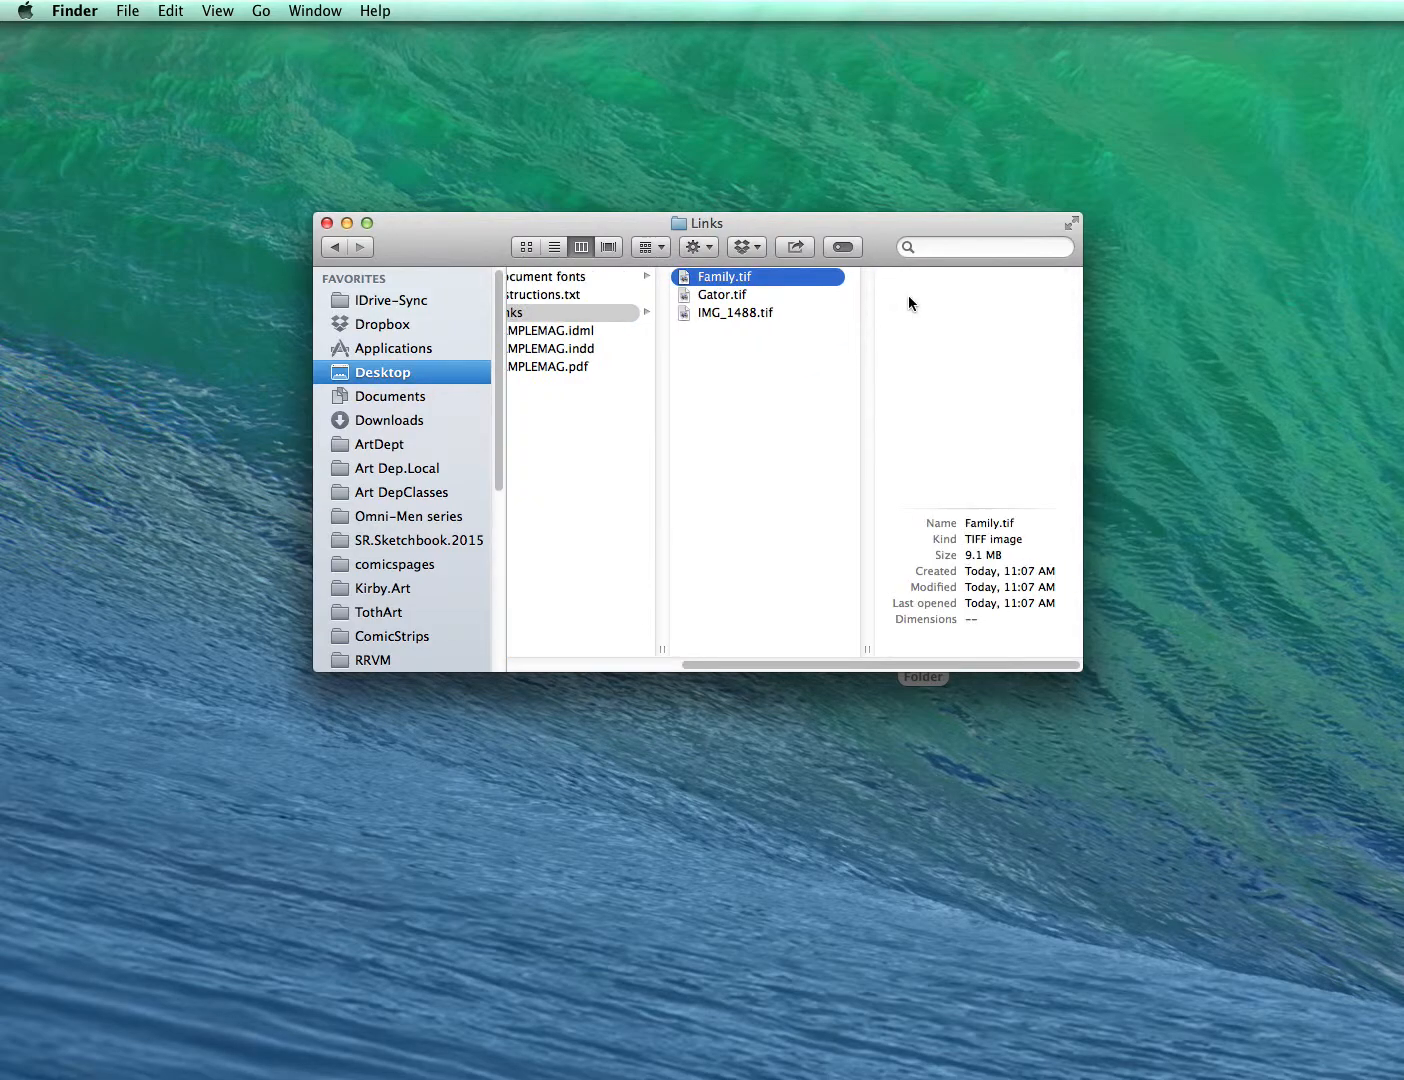
pyautogui.click(741, 298)
pyautogui.click(741, 313)
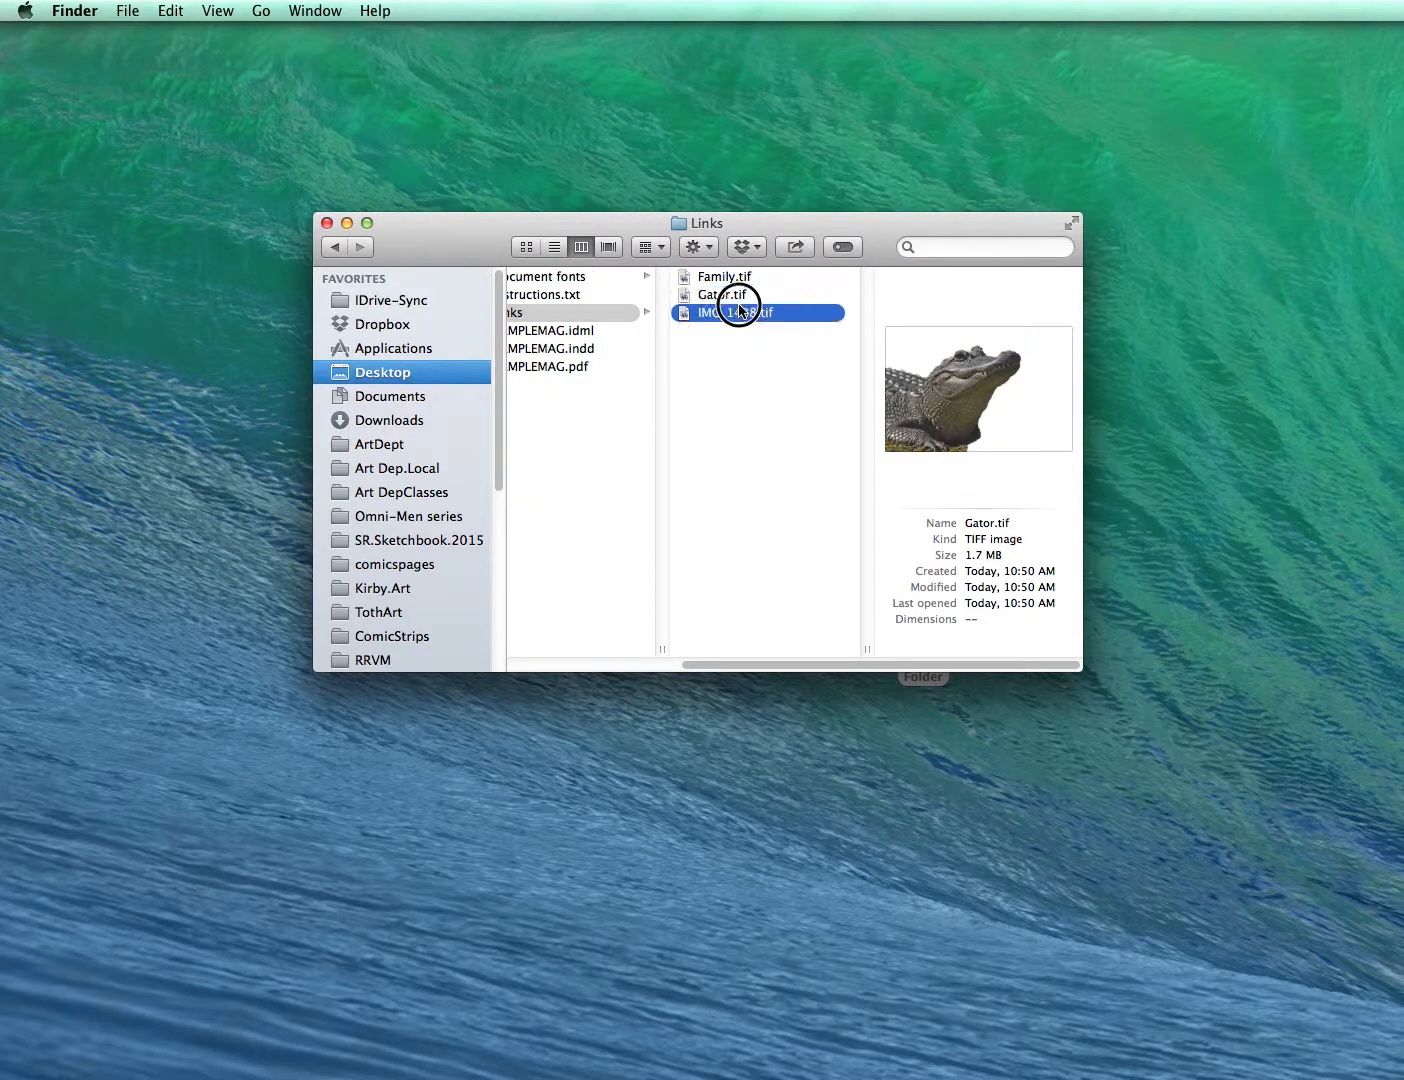
pyautogui.hscroll(-5, 611, 353)
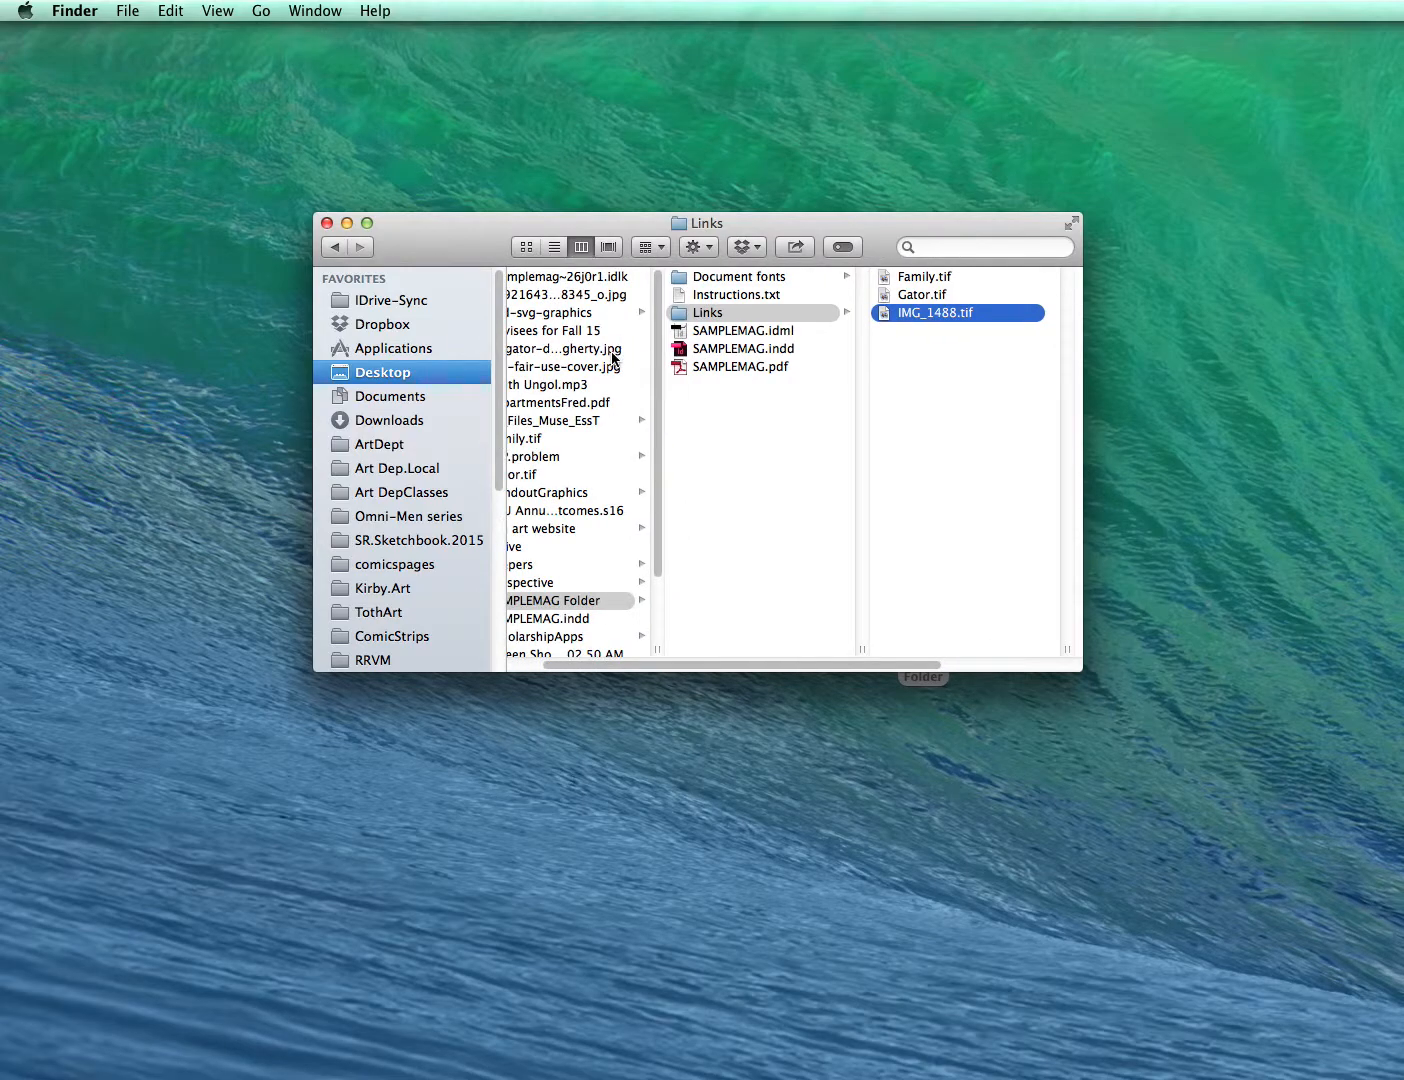
pyautogui.click(700, 285)
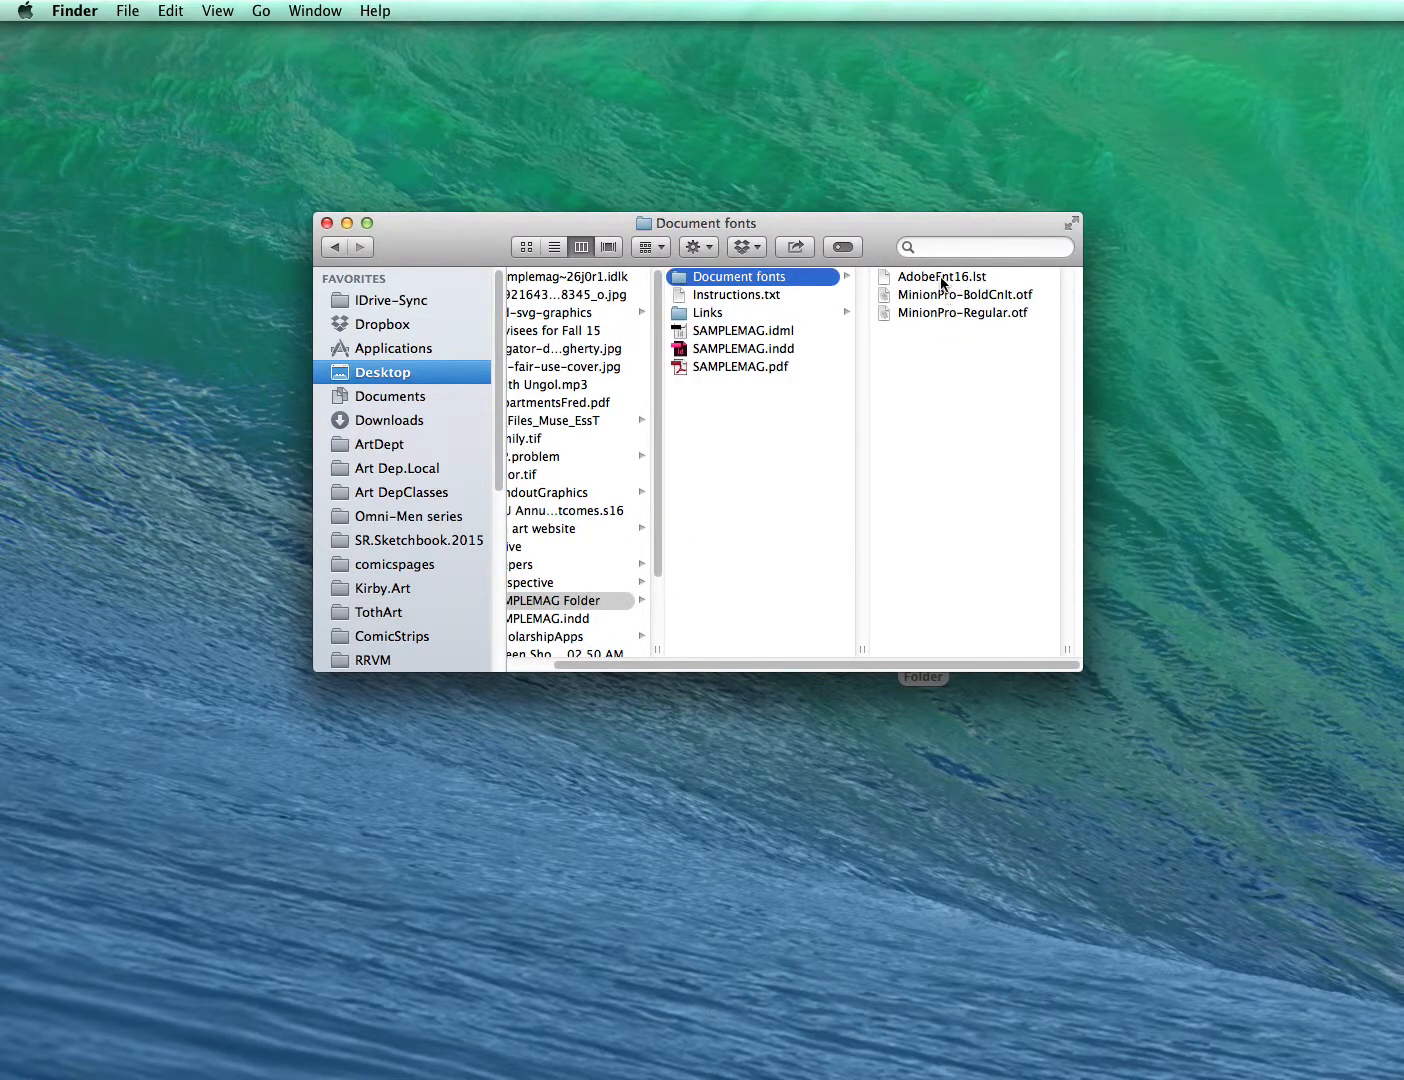
pyautogui.hscroll(-3, 768, 405)
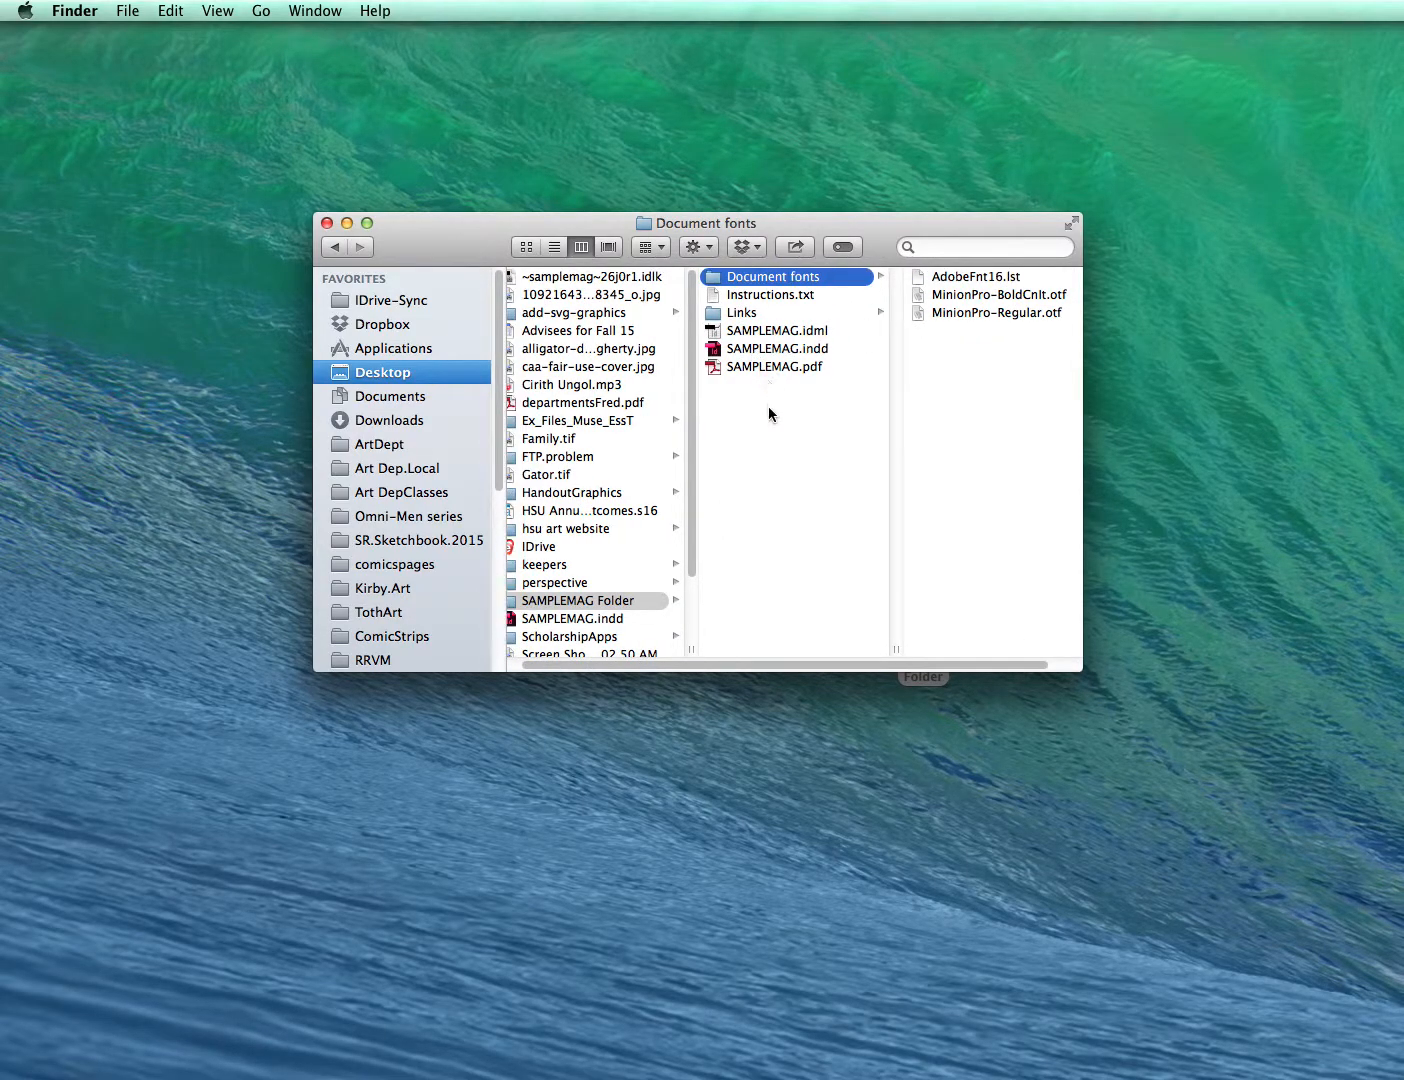
pyautogui.click(520, 606)
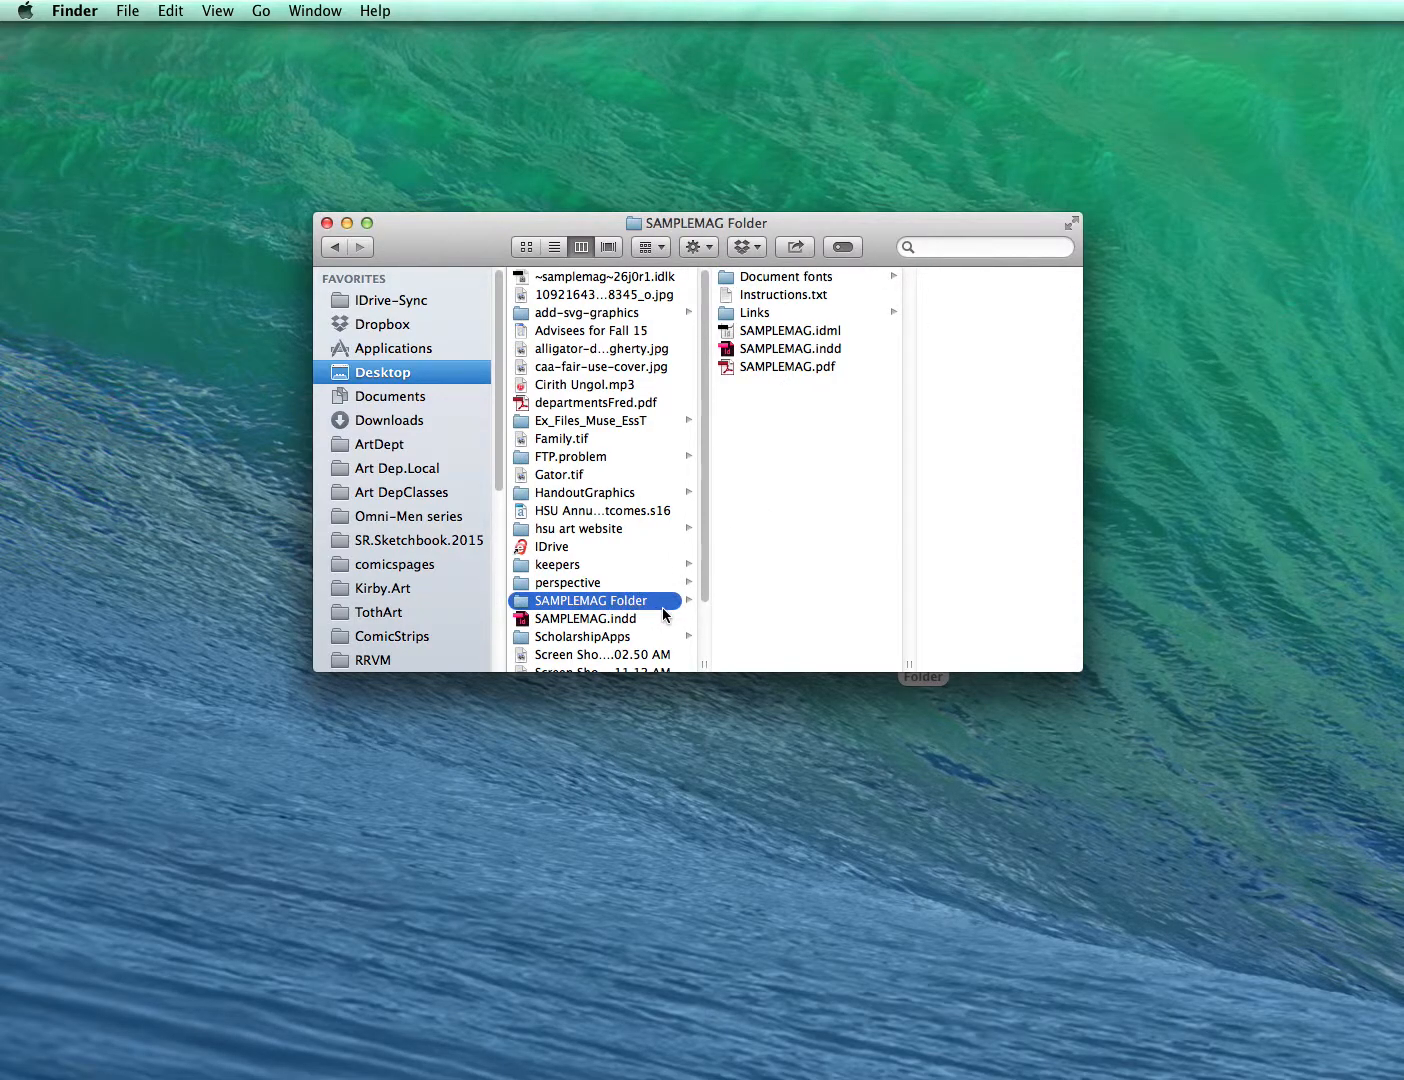
# - Close the open InDesign document, saving its changes
pyautogui.click(543, 620)
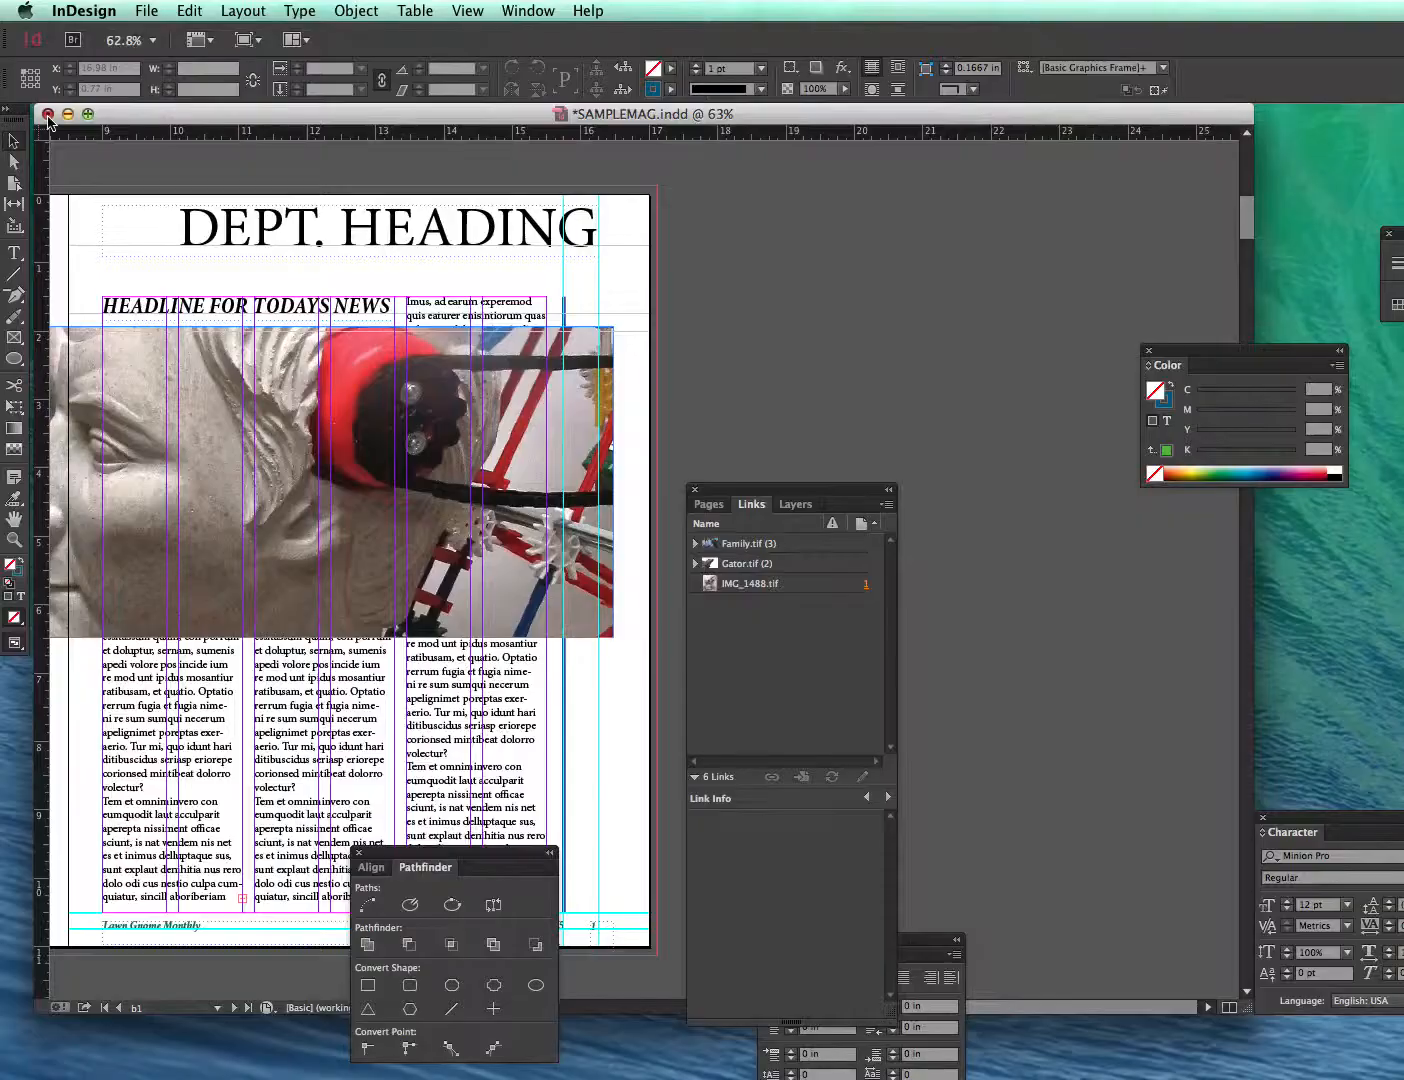
pyautogui.click(48, 114)
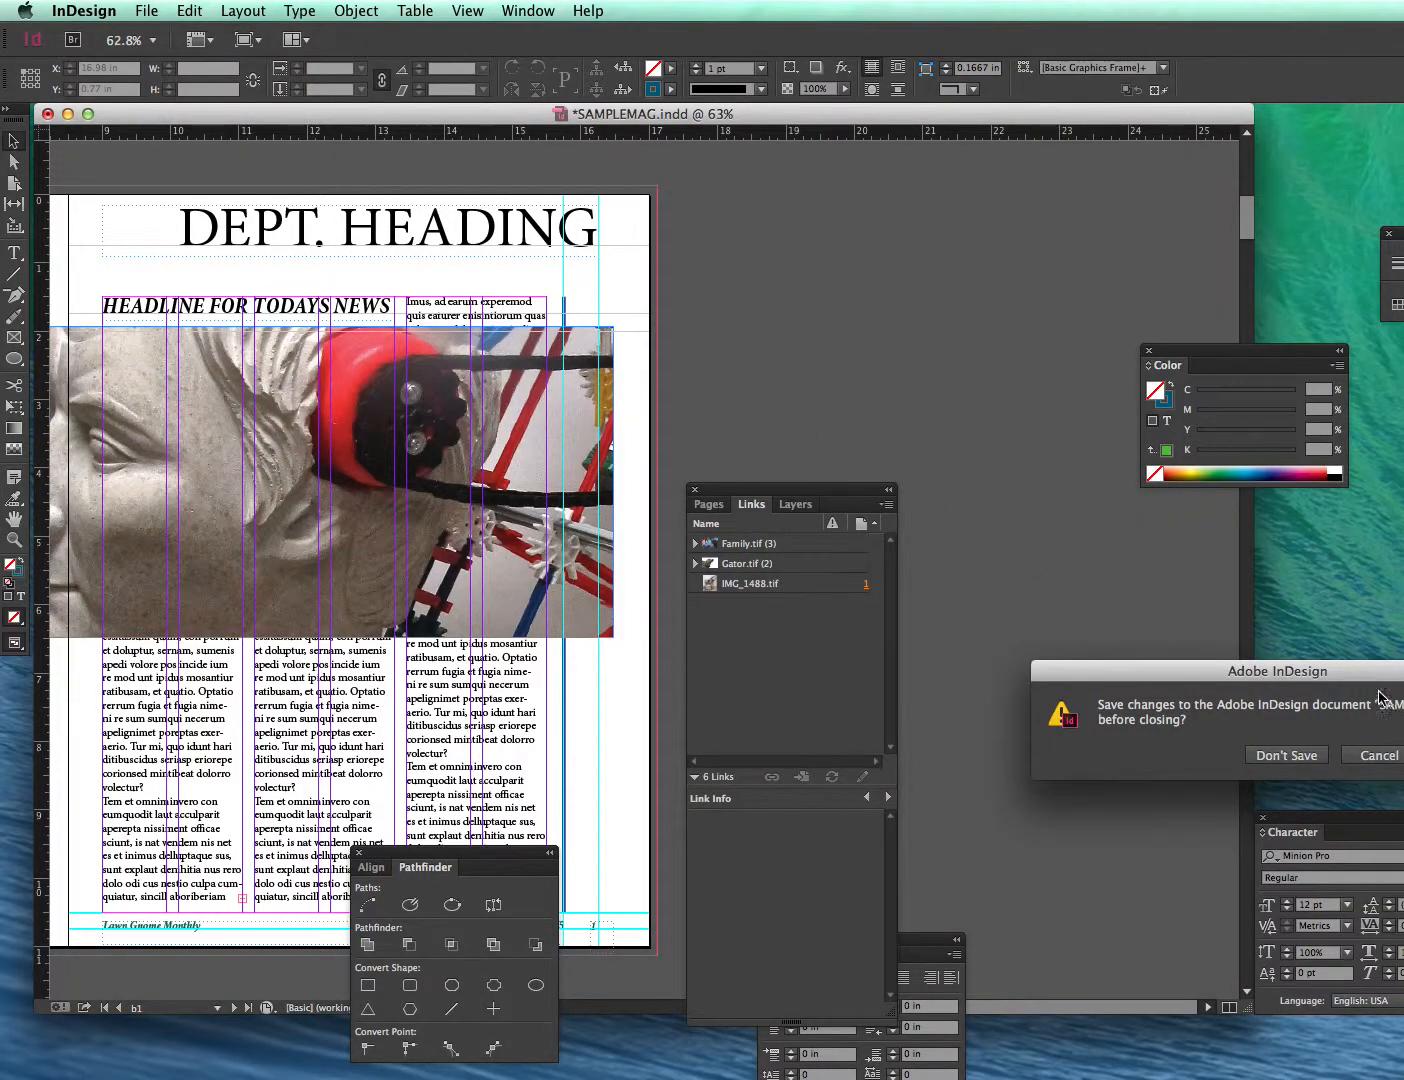
pyautogui.moveTo(1378, 696); pyautogui.dragTo(1116, 665)
pyautogui.click(1200, 743)
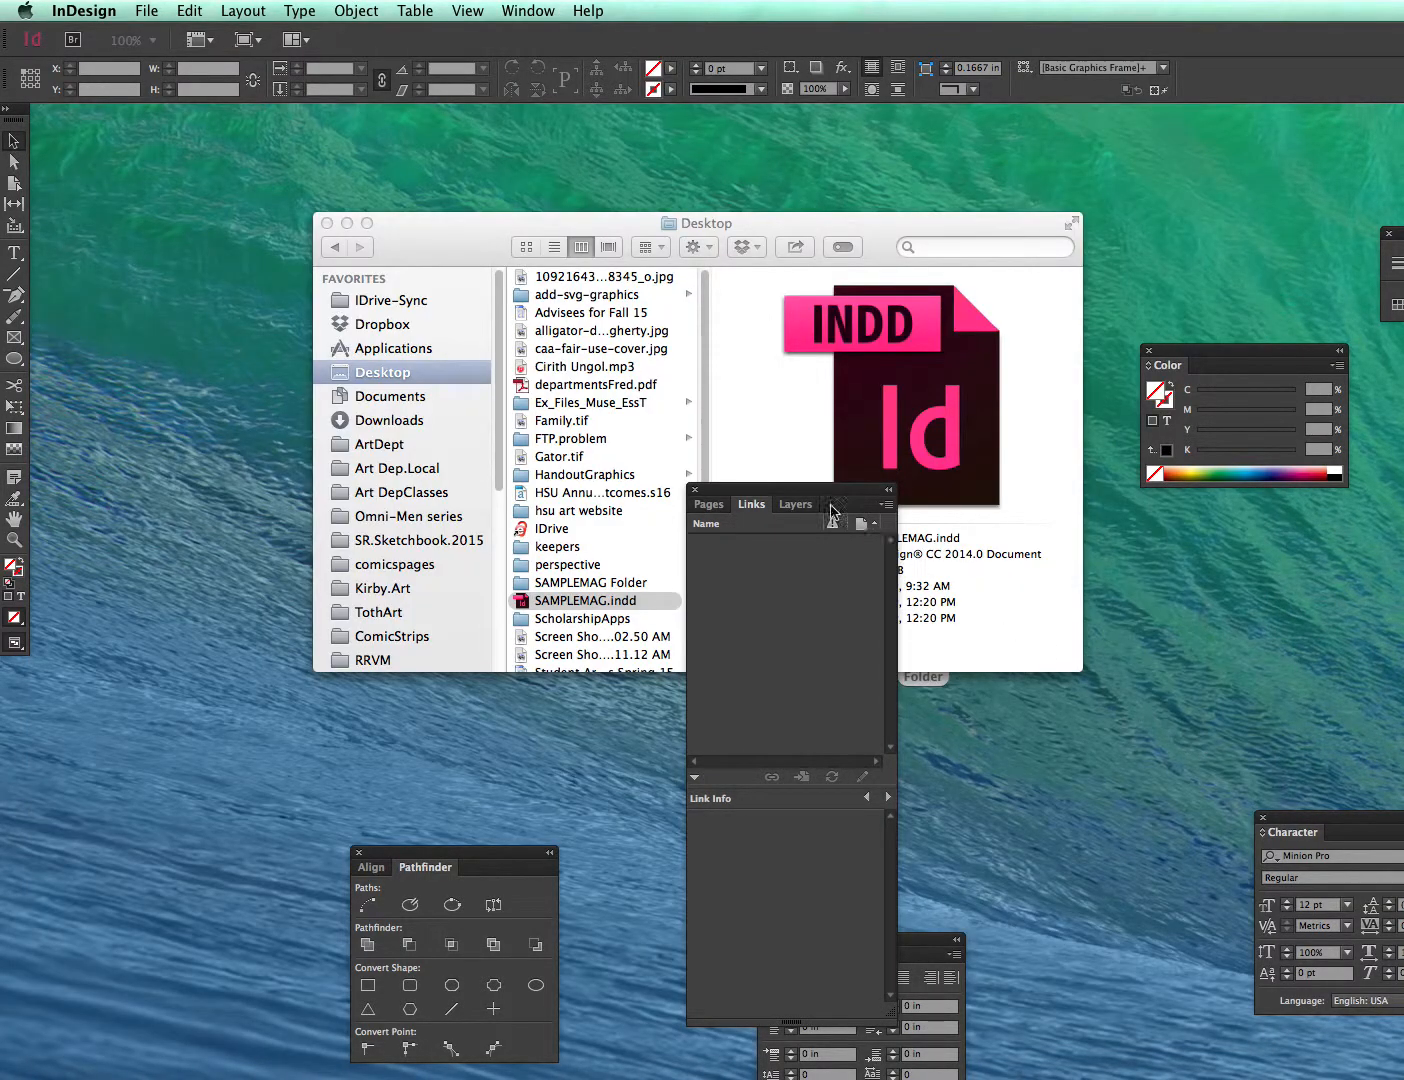
# - Open the original SAMPLEMAG.indd on the Desktop, move the photo down the page, and save the document
pyautogui.click(728, 230)
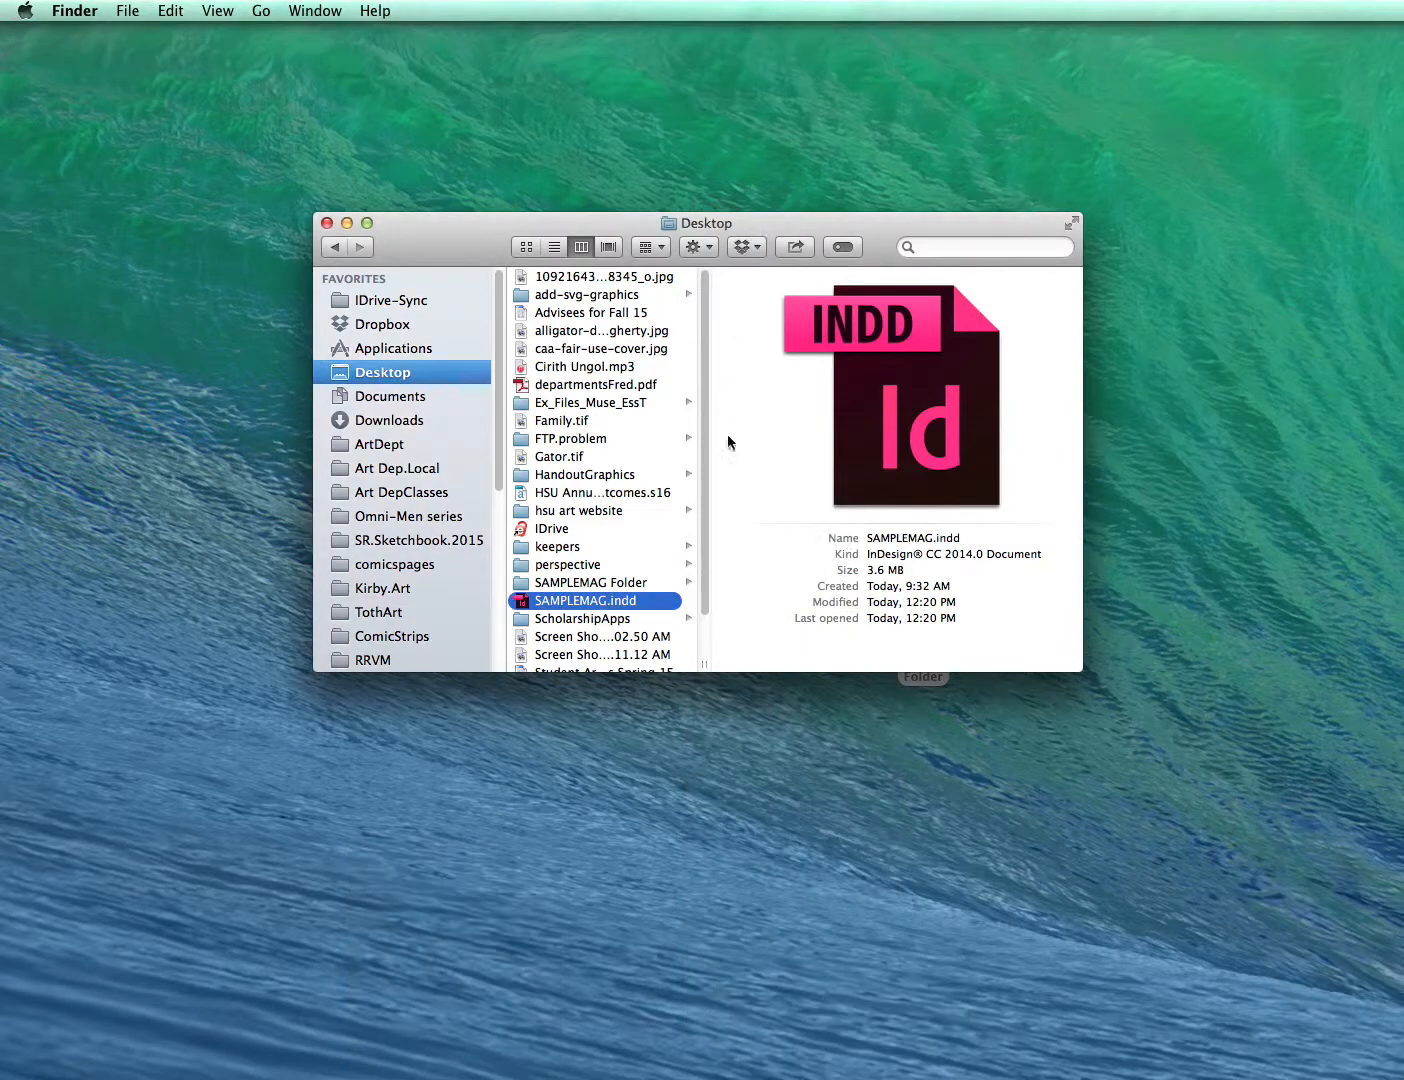
pyautogui.doubleClick(526, 603)
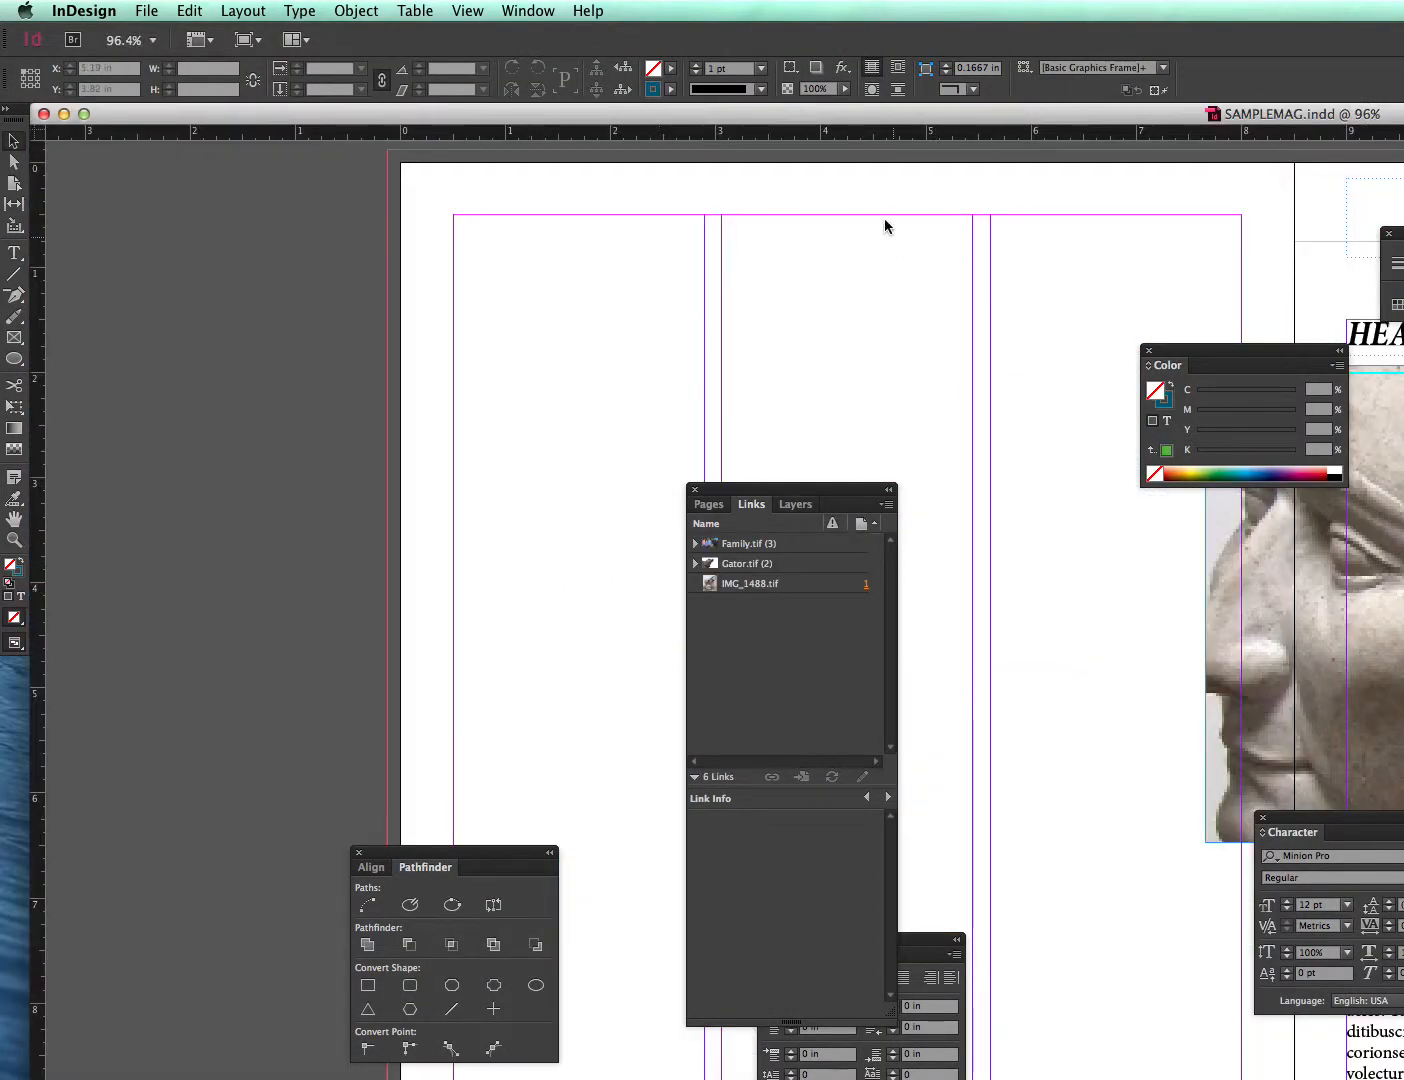
pyautogui.moveTo(988, 118); pyautogui.dragTo(256, 158)
pyautogui.click(586, 489)
pyautogui.moveTo(586, 489); pyautogui.dragTo(634, 858)
pyautogui.press('super+s')
# - Close the original SAMPLEMAG document window and return to the Finder
pyautogui.moveTo(158, 151); pyautogui.dragTo(418, 141)
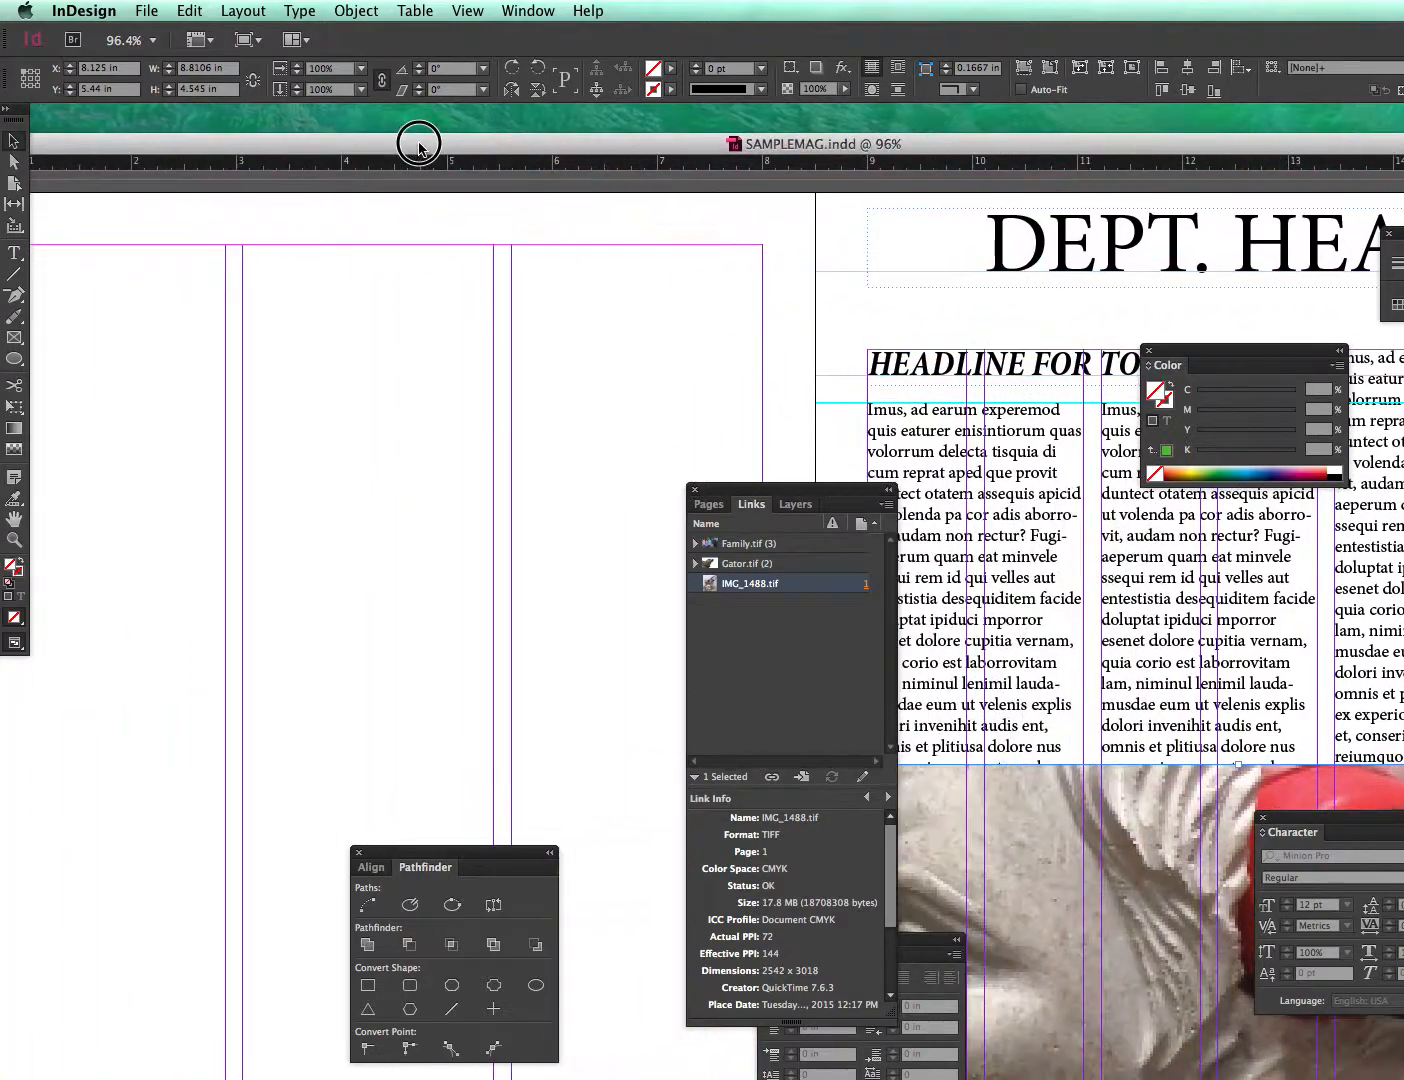
pyautogui.moveTo(66, 143); pyautogui.dragTo(212, 138)
pyautogui.moveTo(85, 143); pyautogui.dragTo(372, 144)
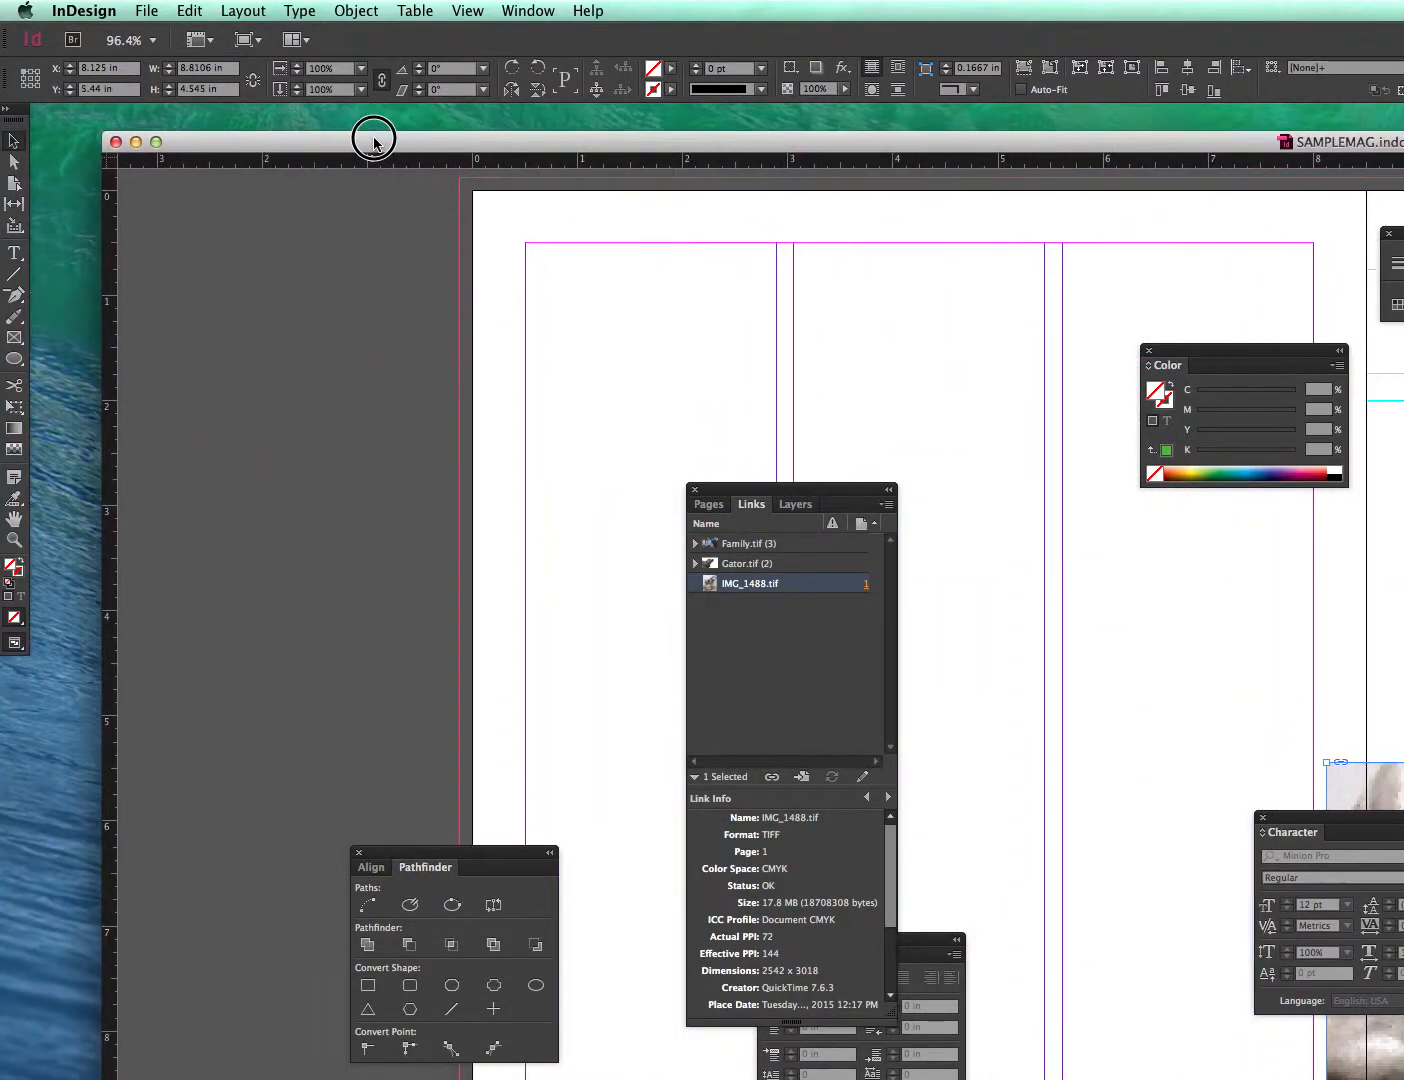
pyautogui.click(134, 141)
pyautogui.click(763, 226)
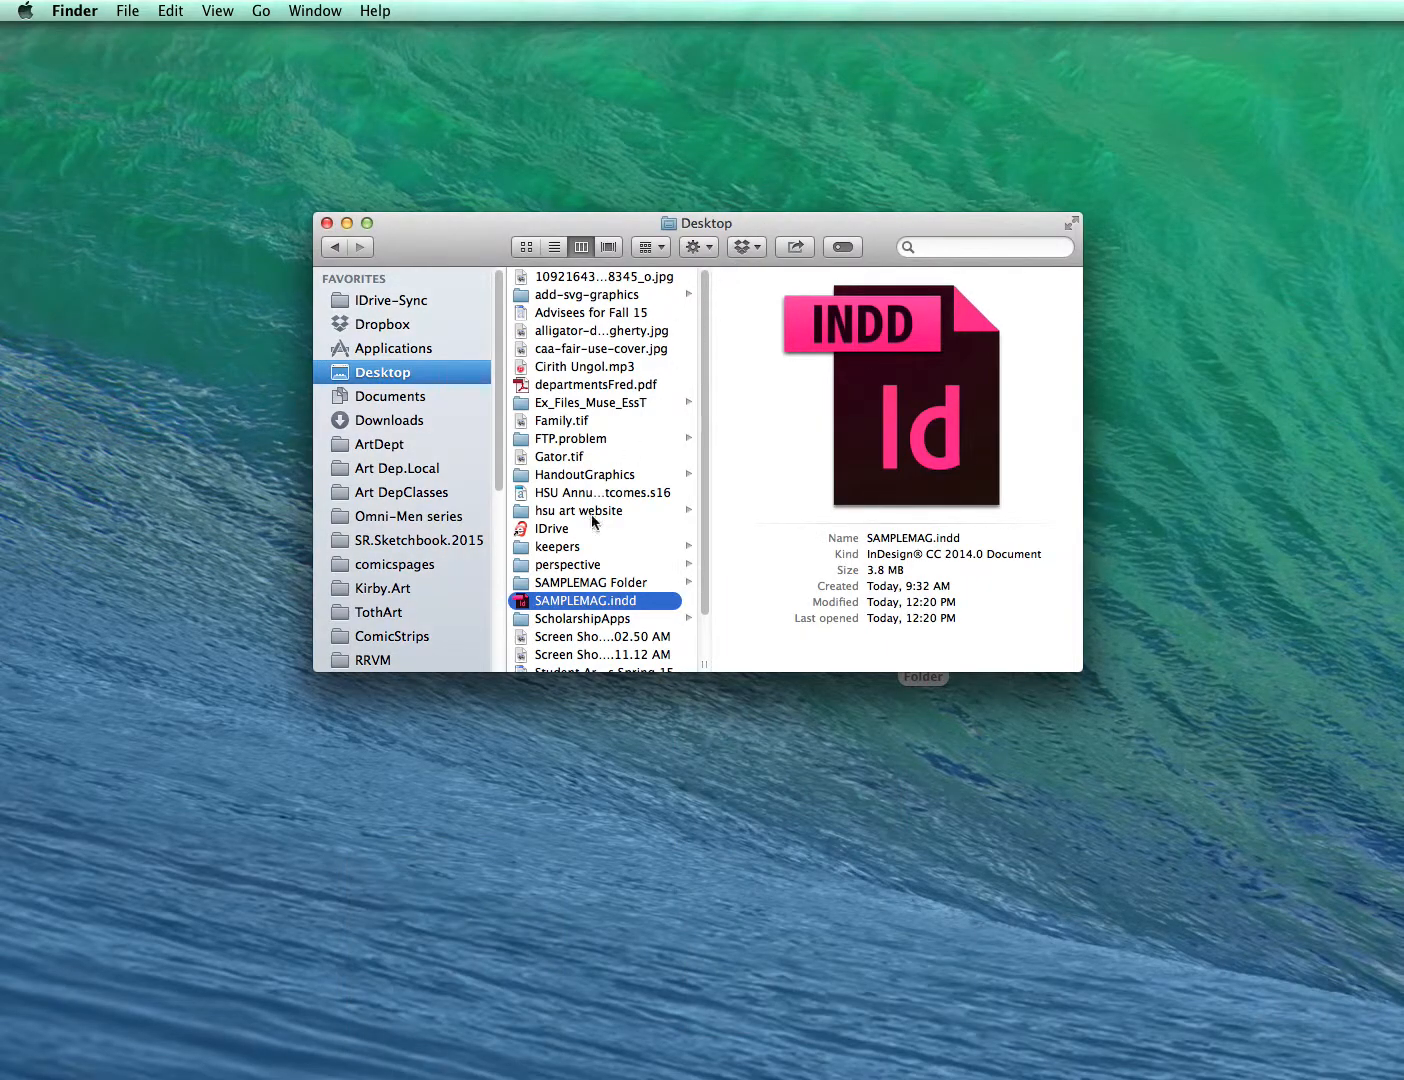
# - Open the packaged SAMPLEMAG.indd from SAMPLEMAG Folder to compare the photo placement, then close it
pyautogui.click(566, 584)
pyautogui.click(727, 356)
pyautogui.doubleClick(683, 352)
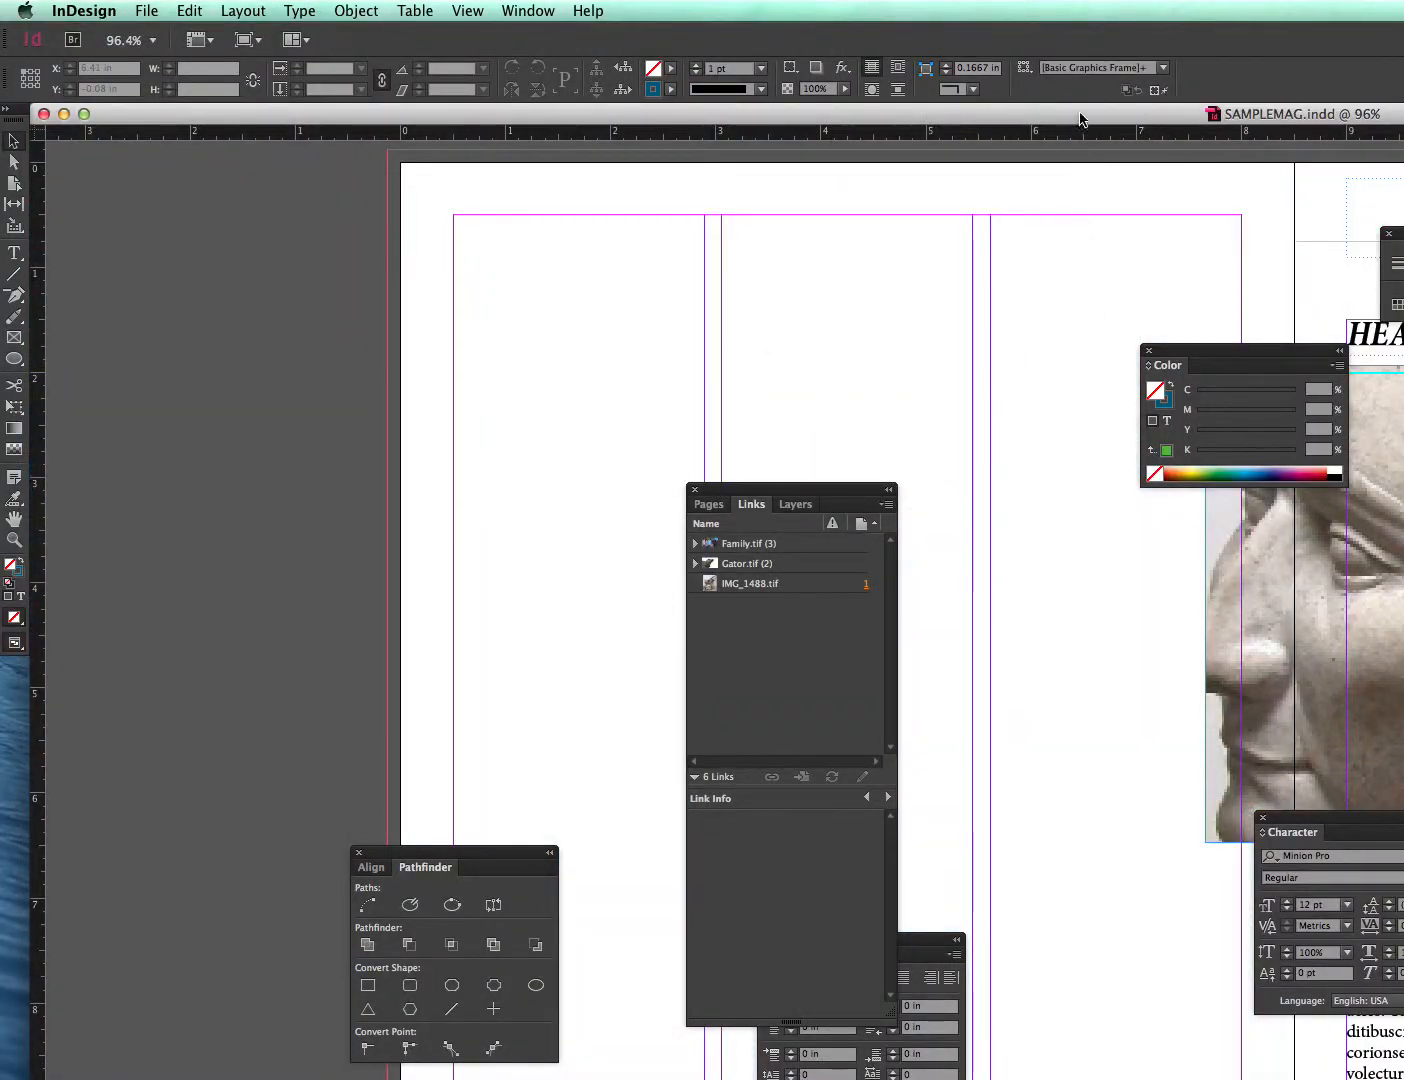
pyautogui.moveTo(1080, 119); pyautogui.dragTo(995, 110)
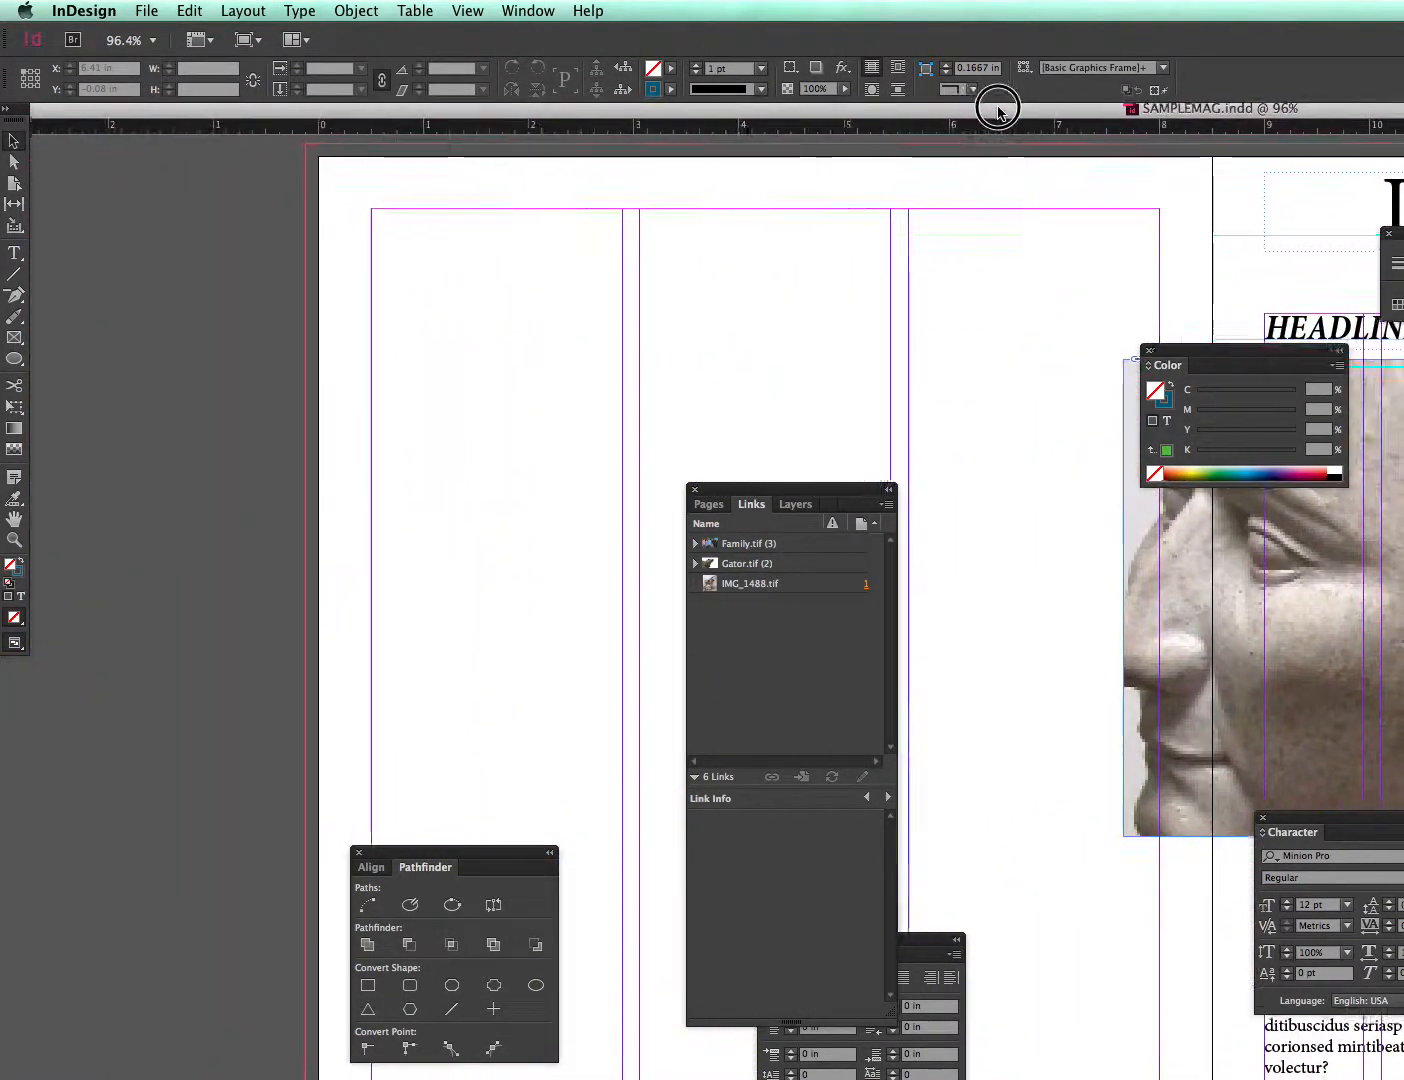
pyautogui.moveTo(523, 117); pyautogui.dragTo(724, 129)
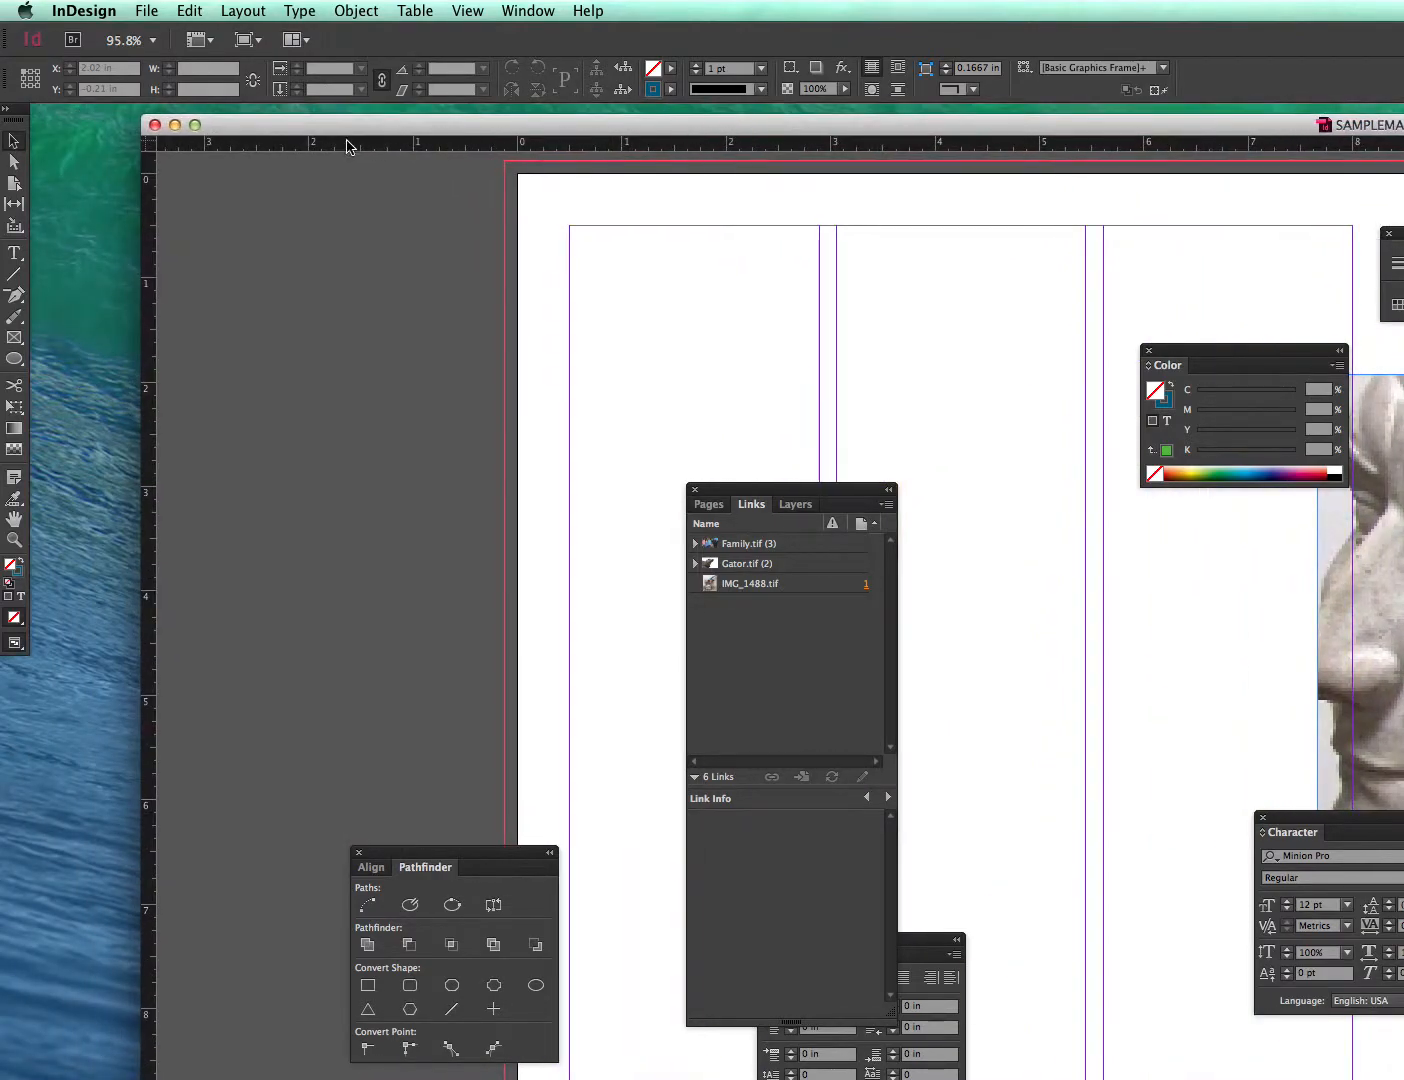
pyautogui.click(155, 124)
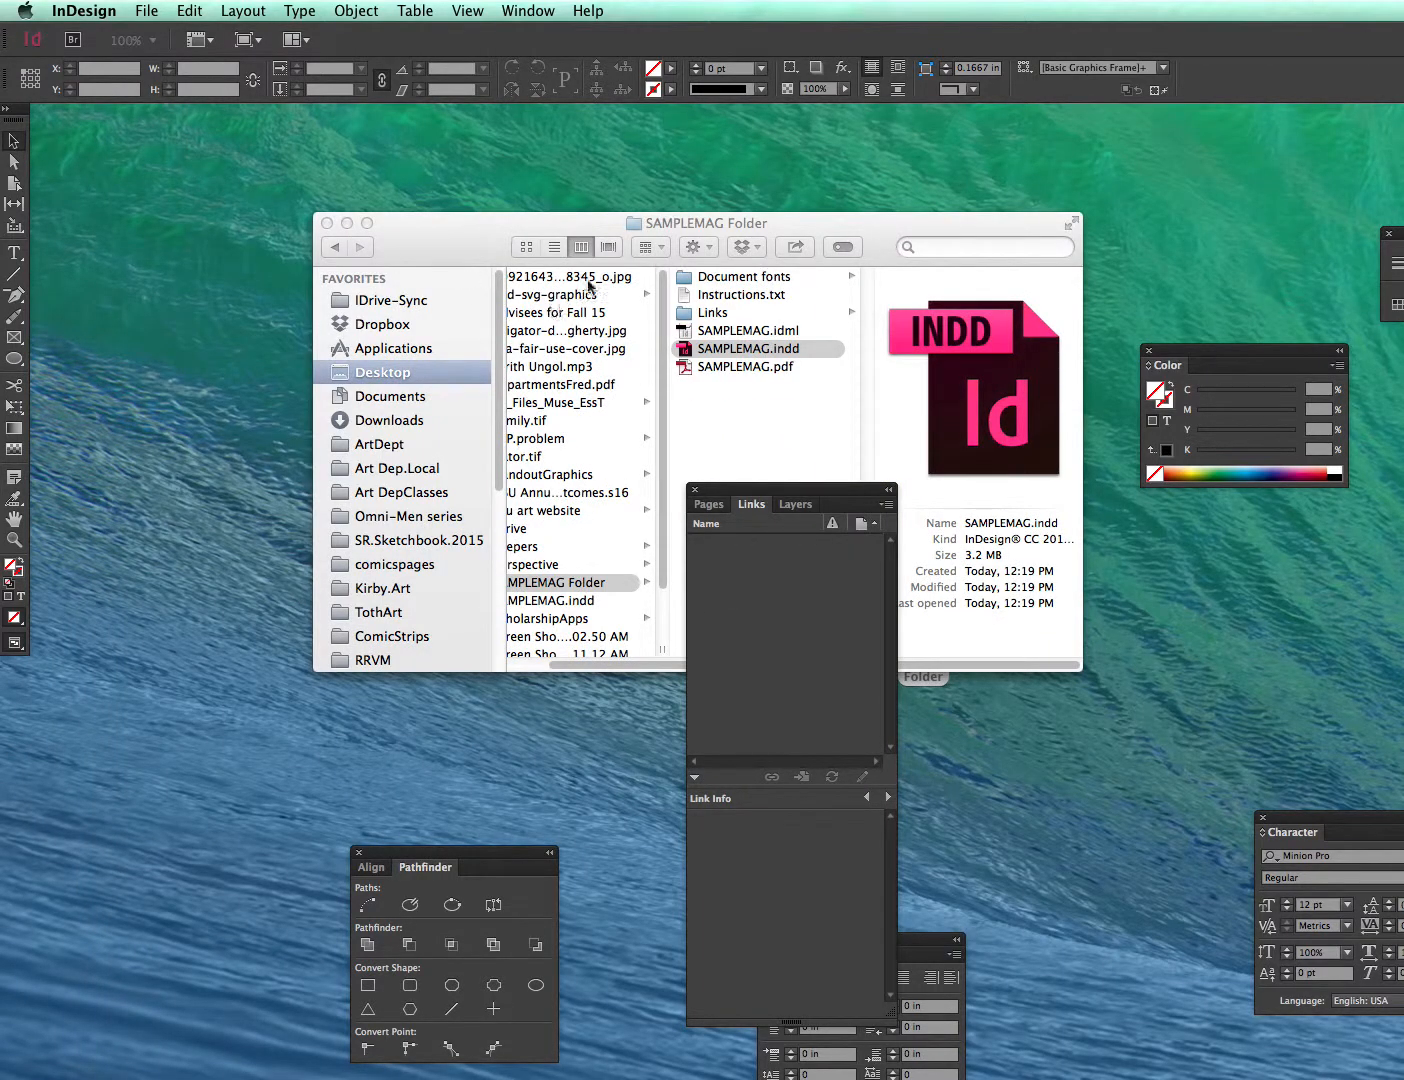
pyautogui.click(495, 223)
pyautogui.click(574, 586)
pyautogui.click(573, 602)
pyautogui.moveTo(521, 606); pyautogui.dragTo(1400, 915)
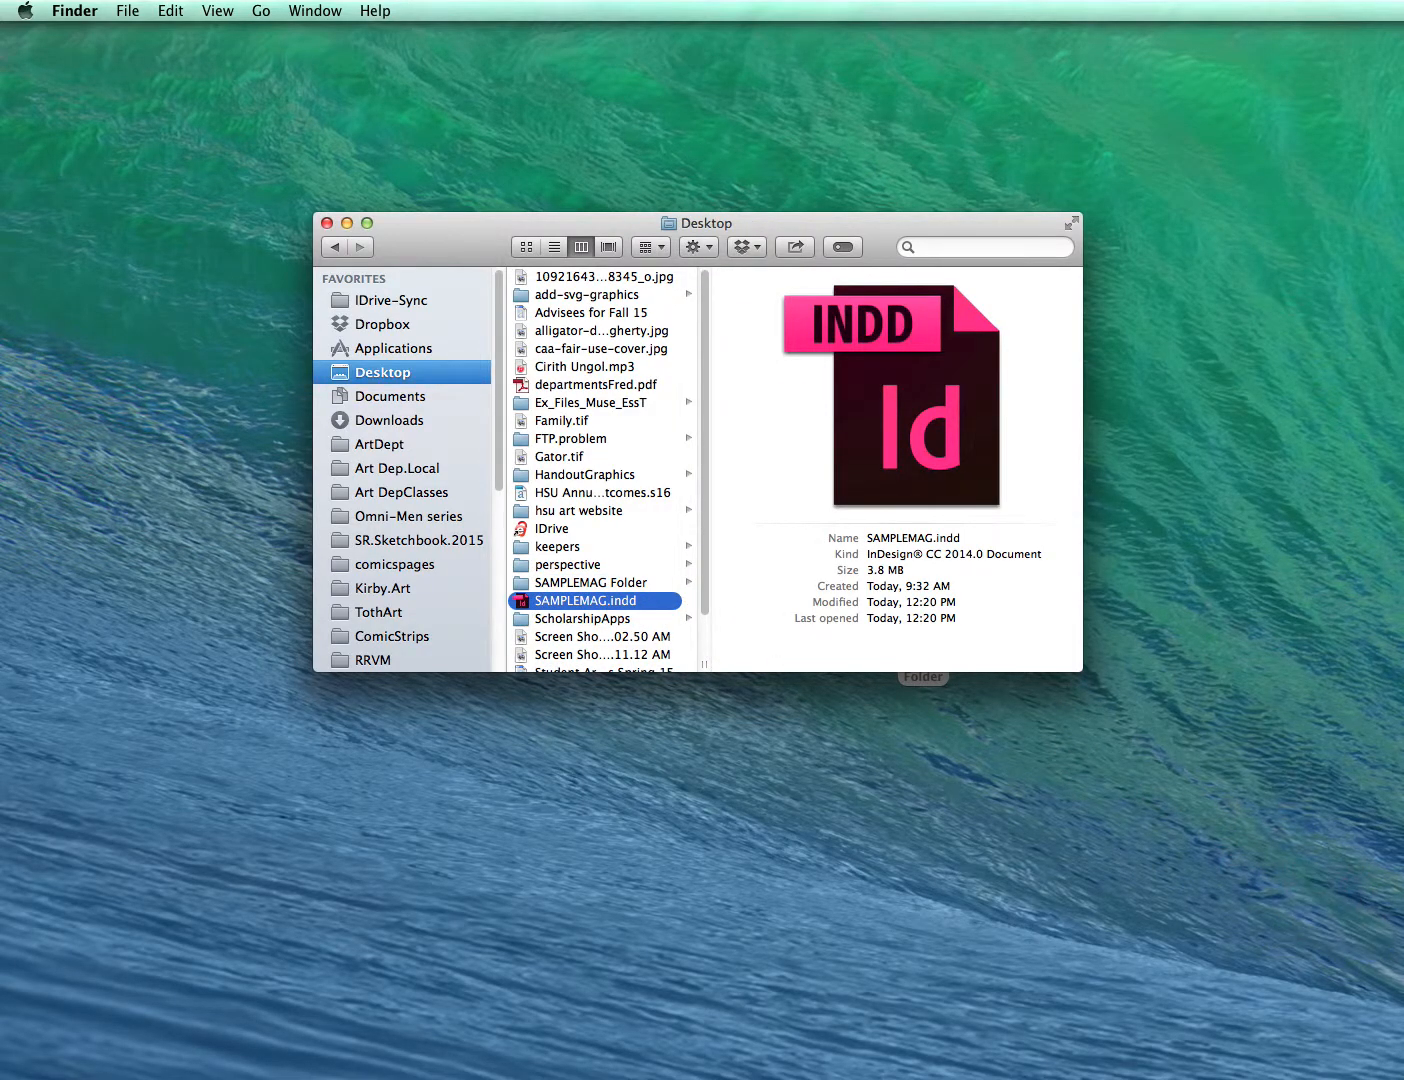
# - Reopen the packaged SAMPLEMAG.indd, move its photo down the page, and close the document
pyautogui.click(627, 583)
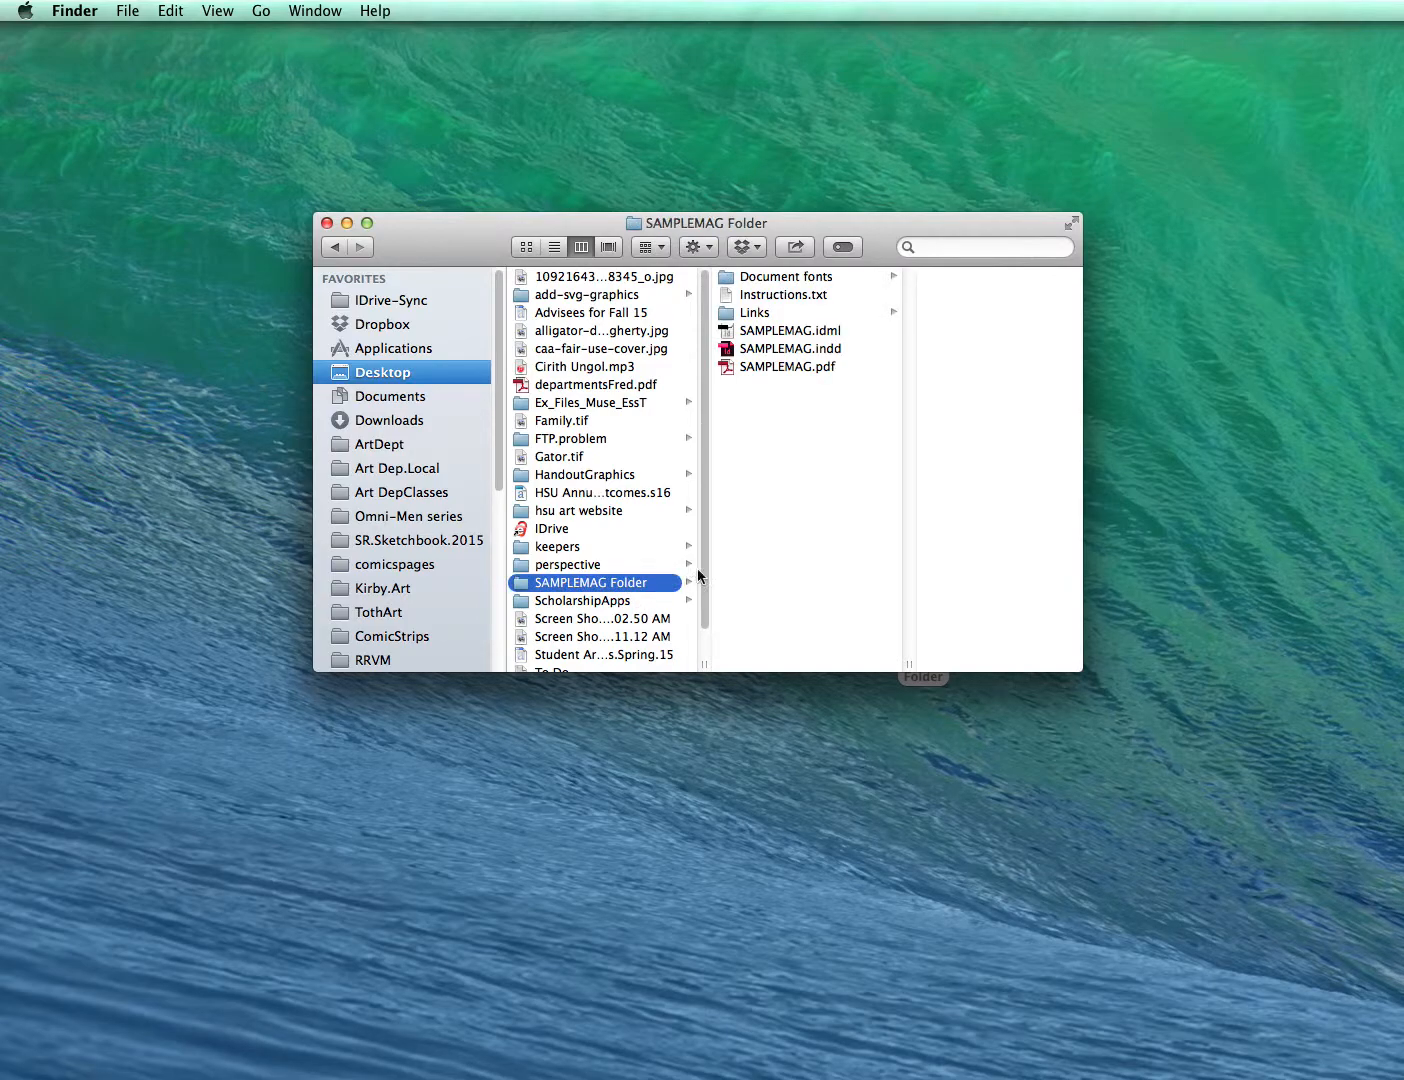
pyautogui.click(734, 349)
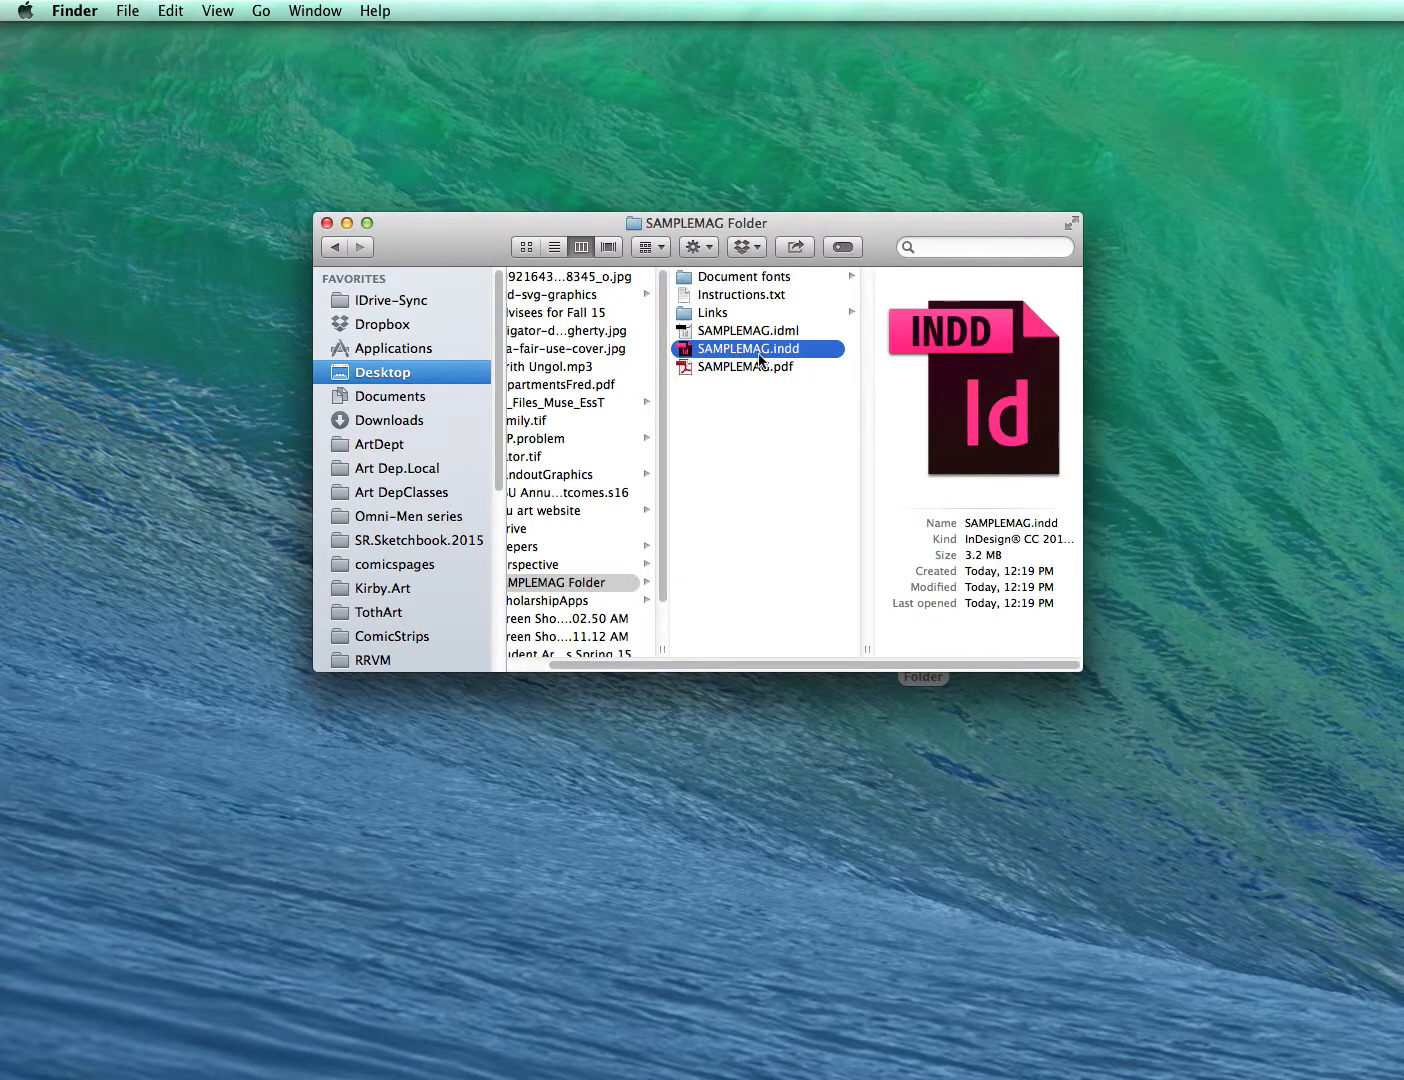
pyautogui.doubleClick(685, 355)
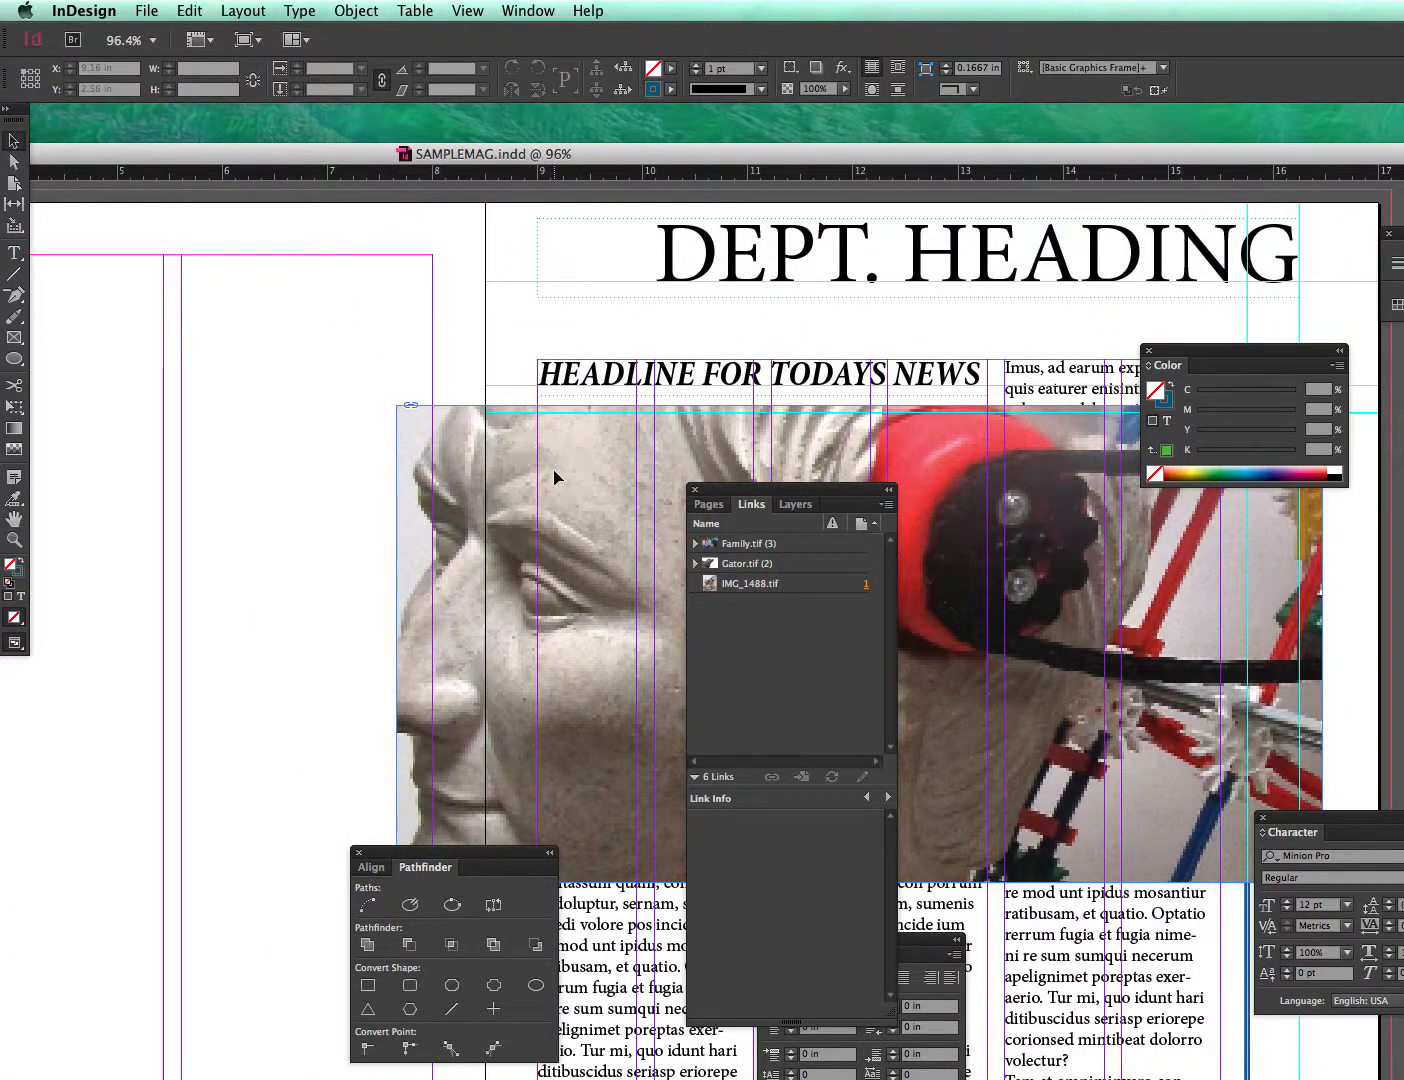
pyautogui.click(559, 479)
pyautogui.moveTo(559, 480); pyautogui.dragTo(612, 838)
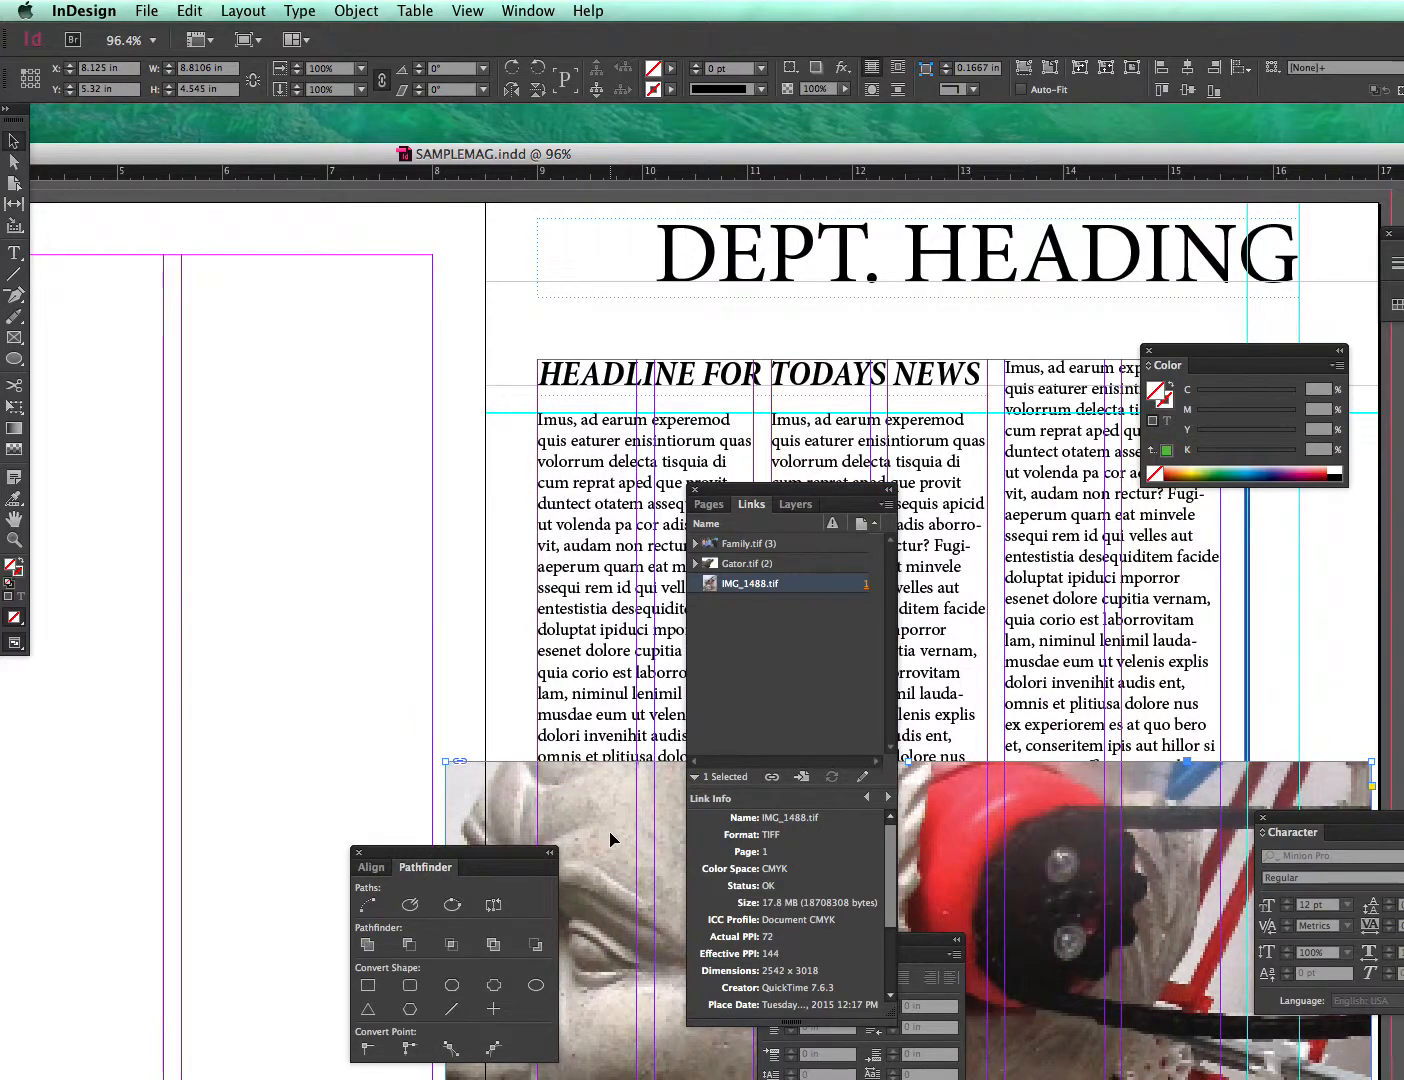
pyautogui.moveTo(163, 150); pyautogui.dragTo(798, 133)
pyautogui.moveTo(320, 141); pyautogui.dragTo(600, 139)
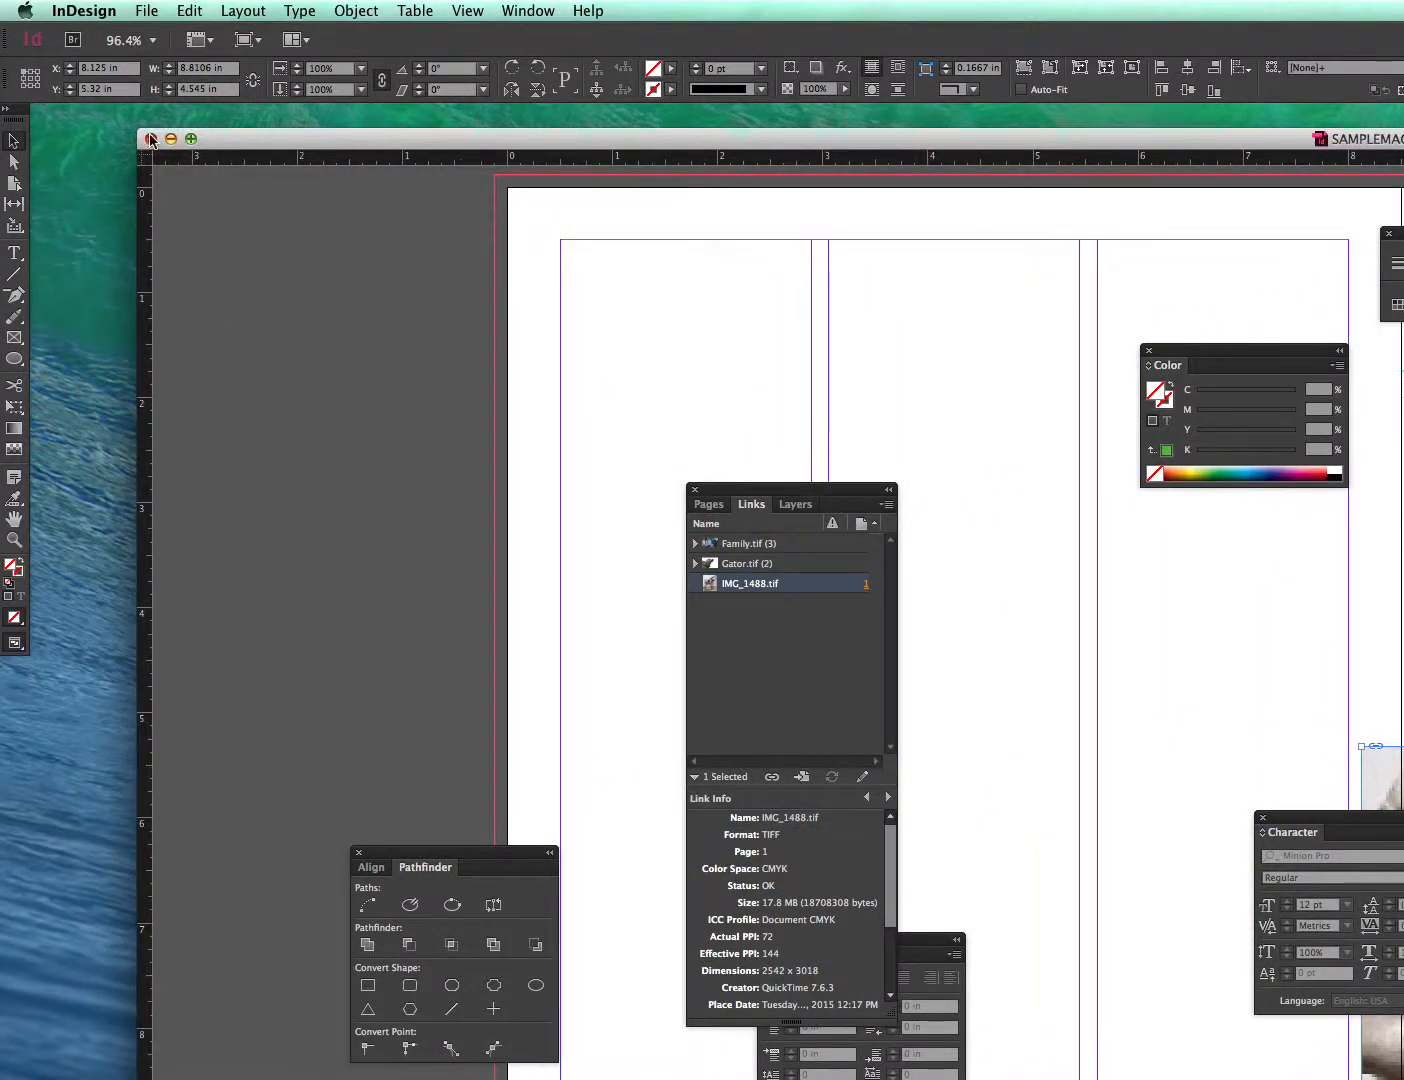
pyautogui.click(152, 141)
pyautogui.click(453, 224)
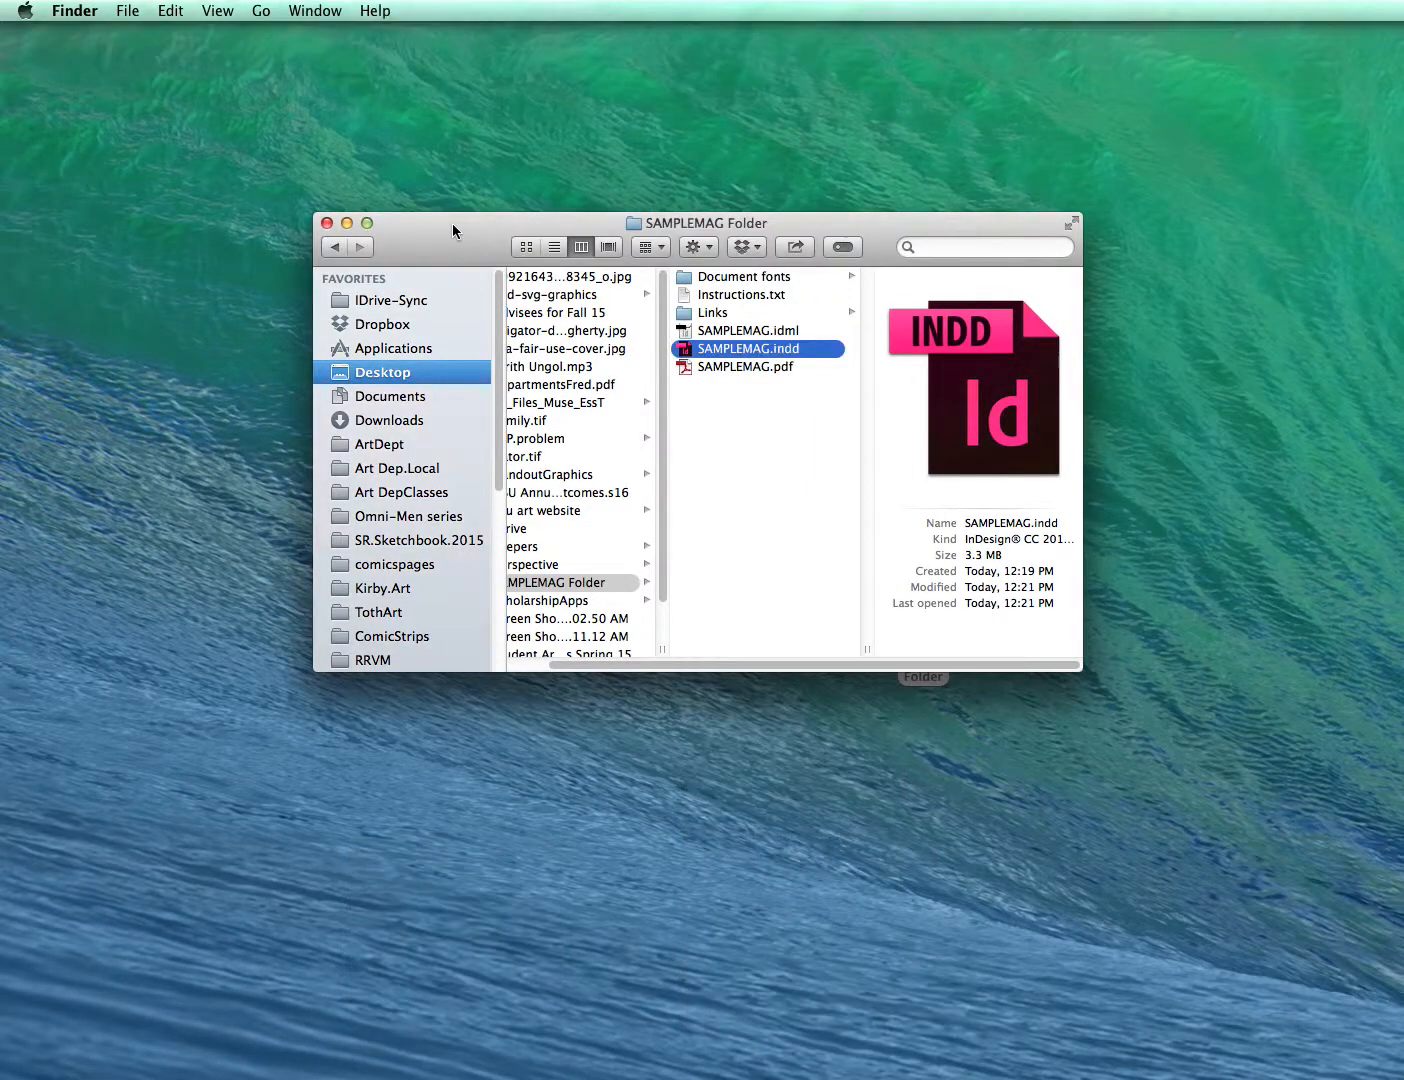